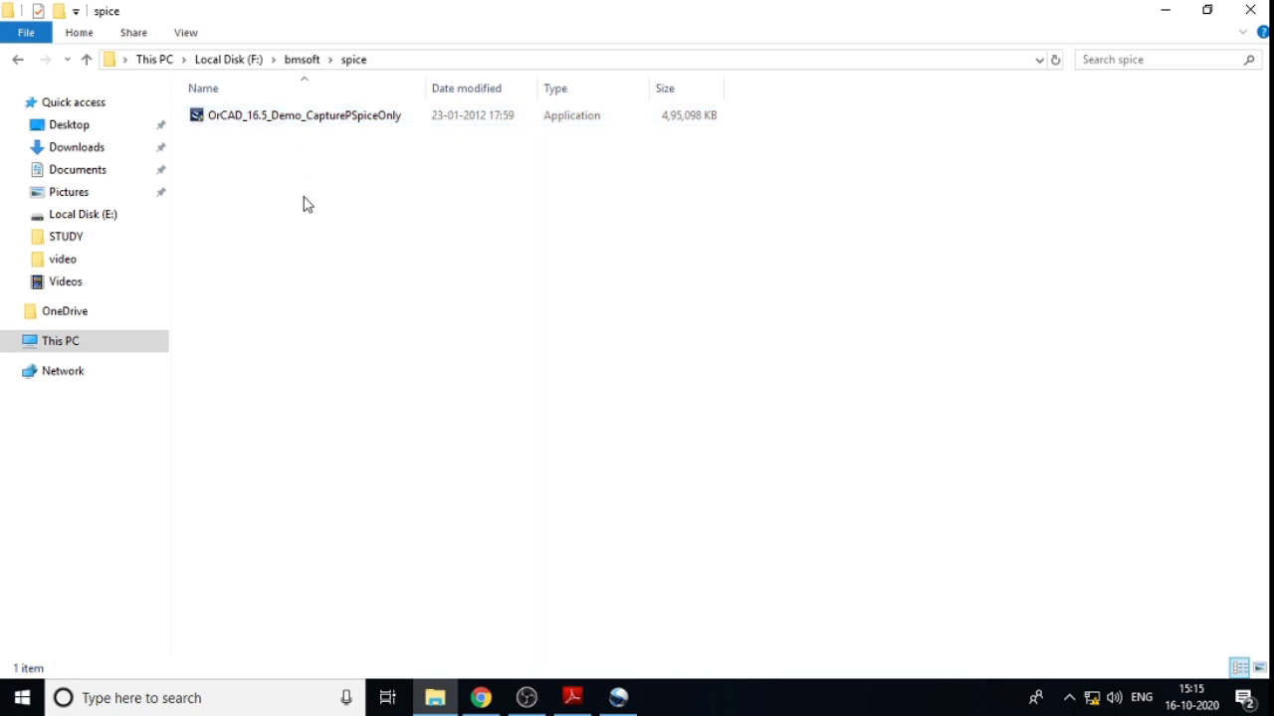
Step: Run the OrCAD_16.5_Demo_CapturePSpiceOnly installer and accept the terms of the license agreement
left_click(295, 124)
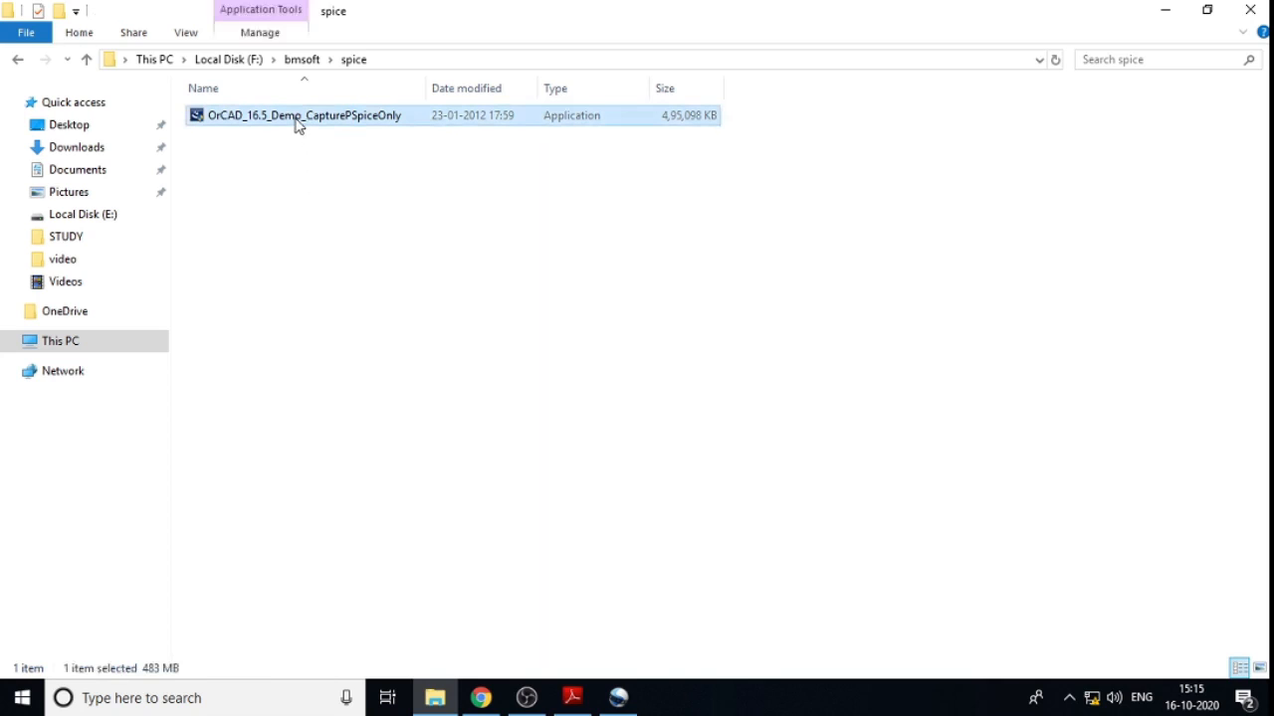
double_click(296, 123)
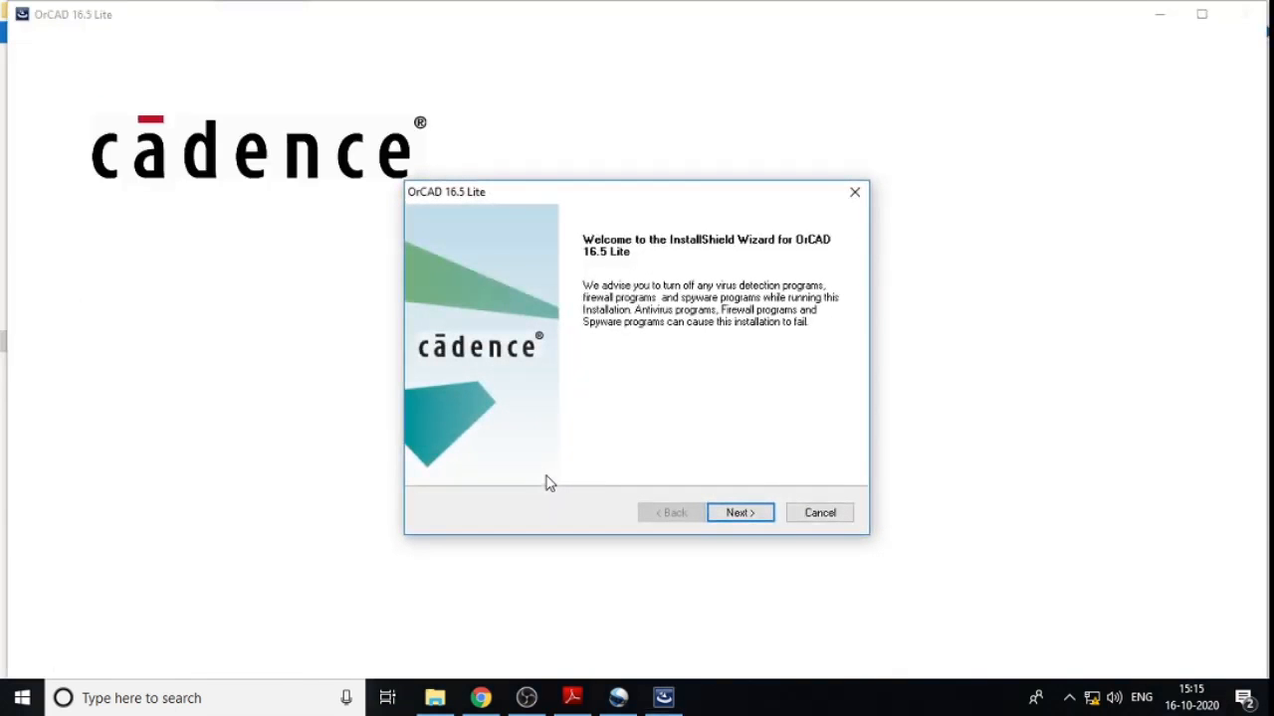
left_click(751, 512)
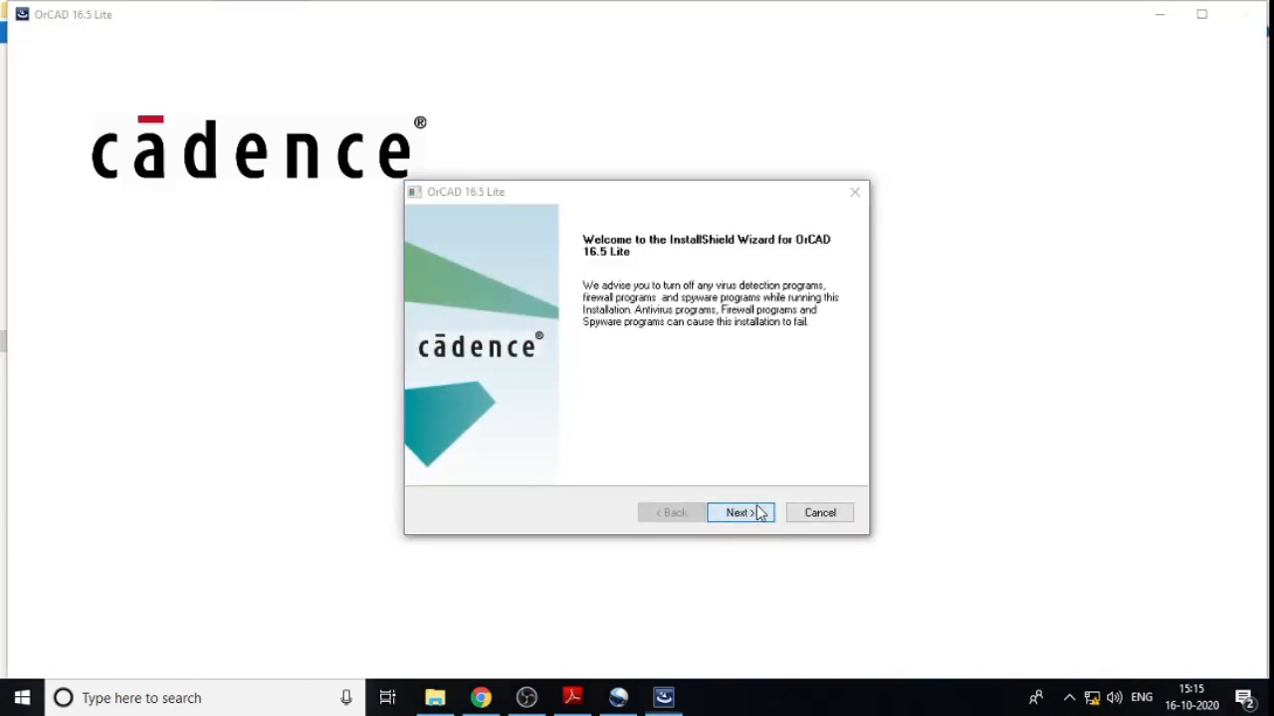
left_click(486, 444)
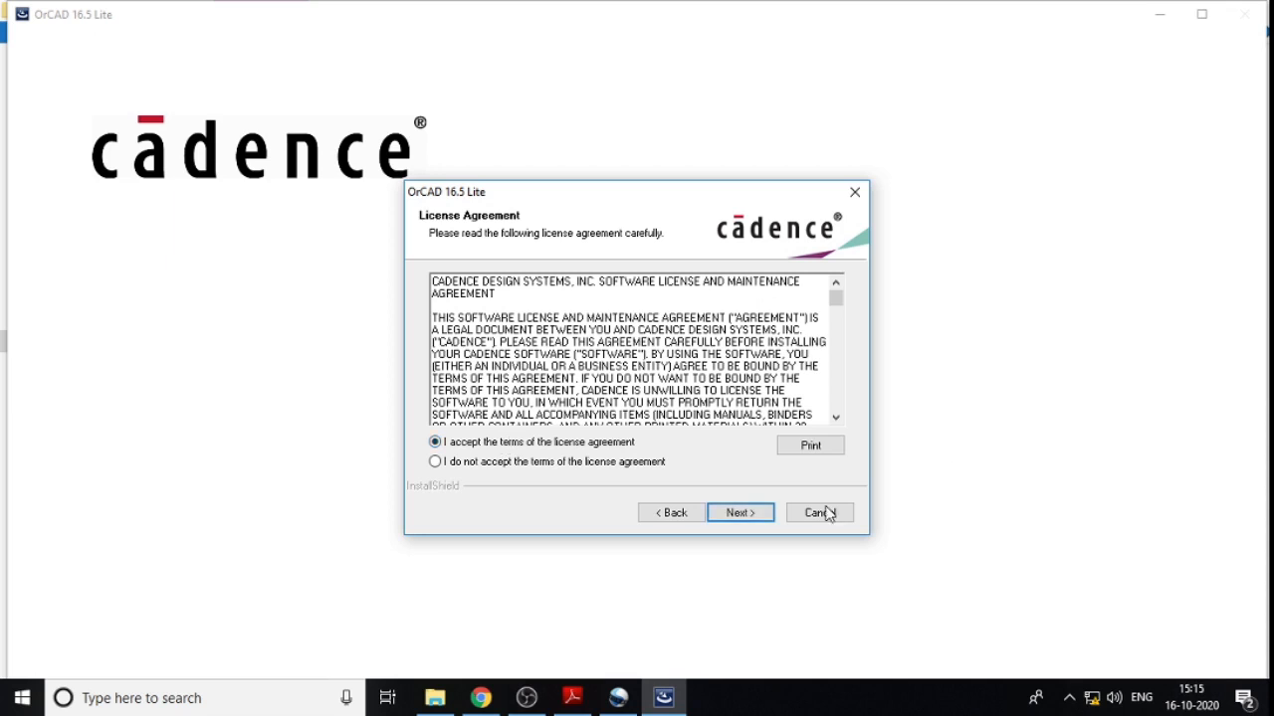
left_click(753, 515)
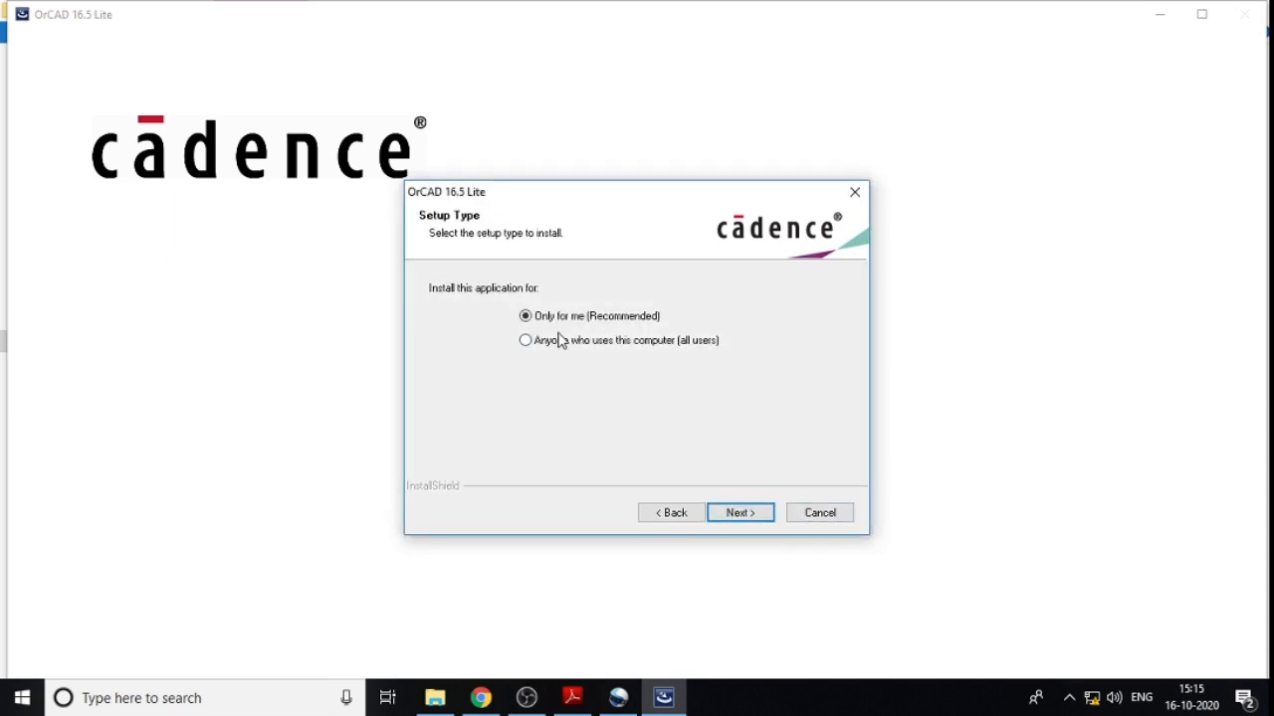
Step: Install OrCAD 16.5 Lite for anyone who uses this computer in C:\OrCAD\OrCAD_16.5_Lite and finish the setup
left_click(558, 340)
left_click(741, 515)
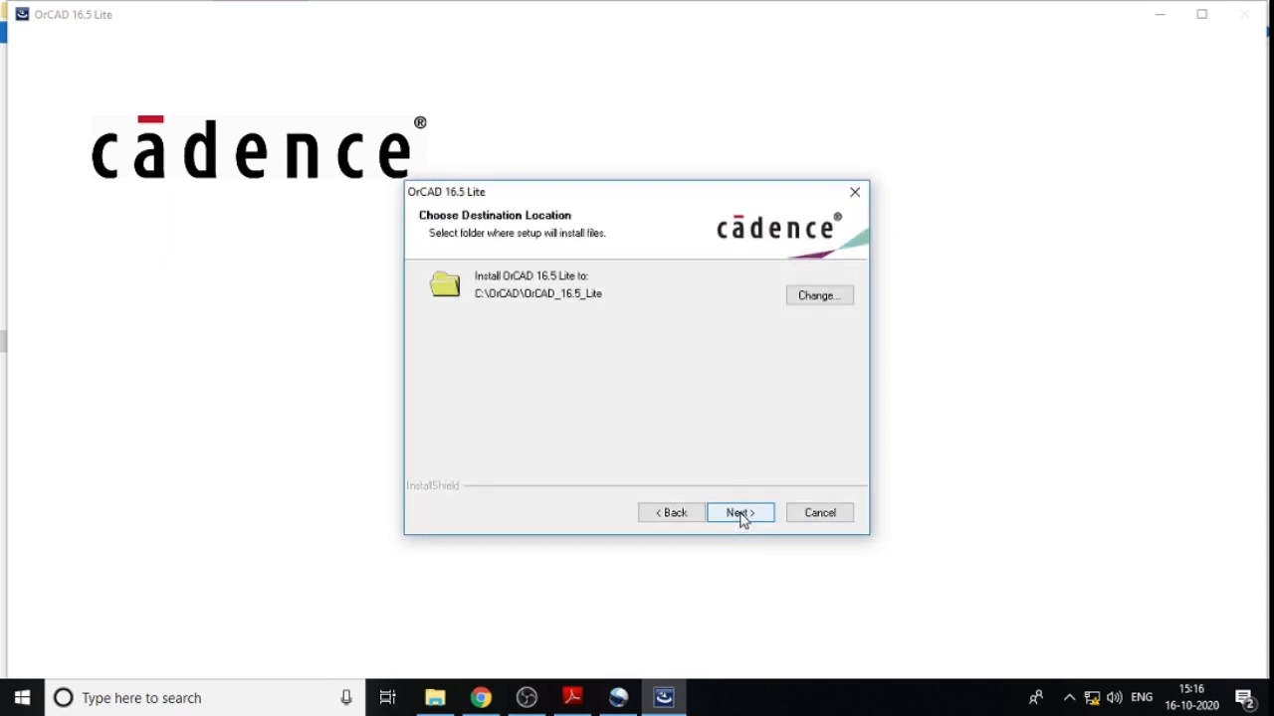
left_click(741, 514)
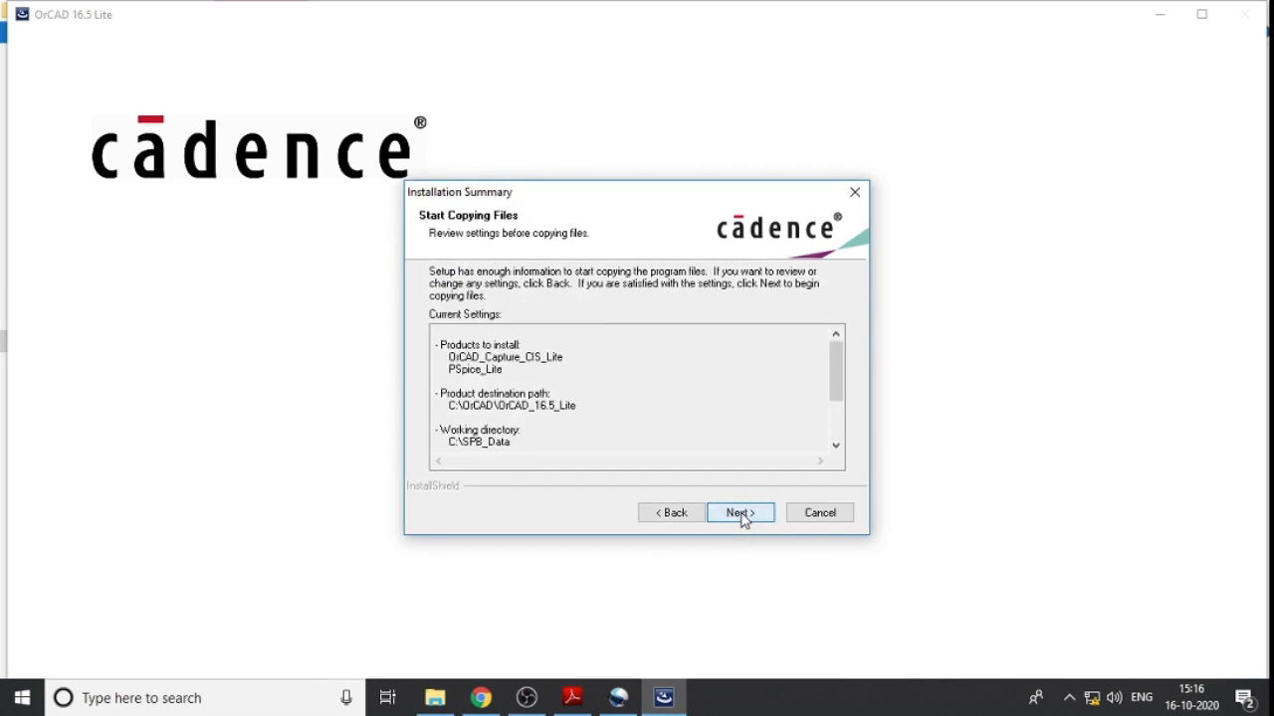
left_click(741, 514)
left_click(741, 514)
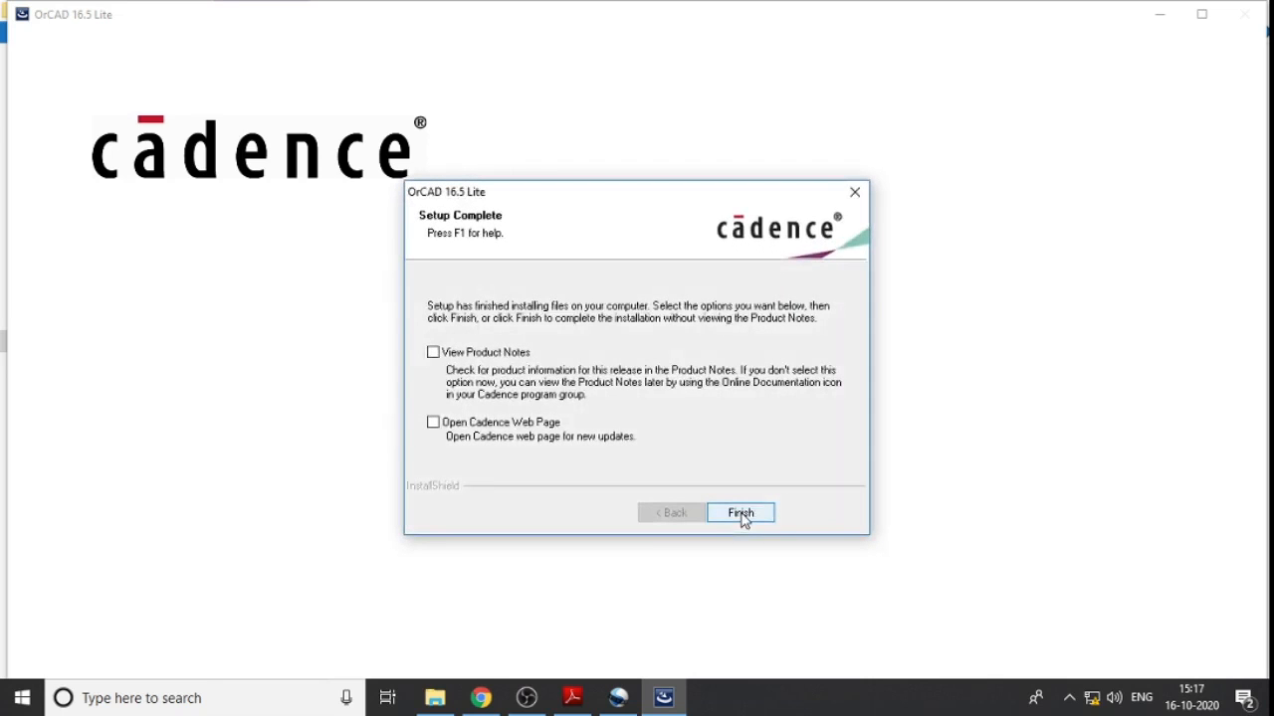
left_click(741, 515)
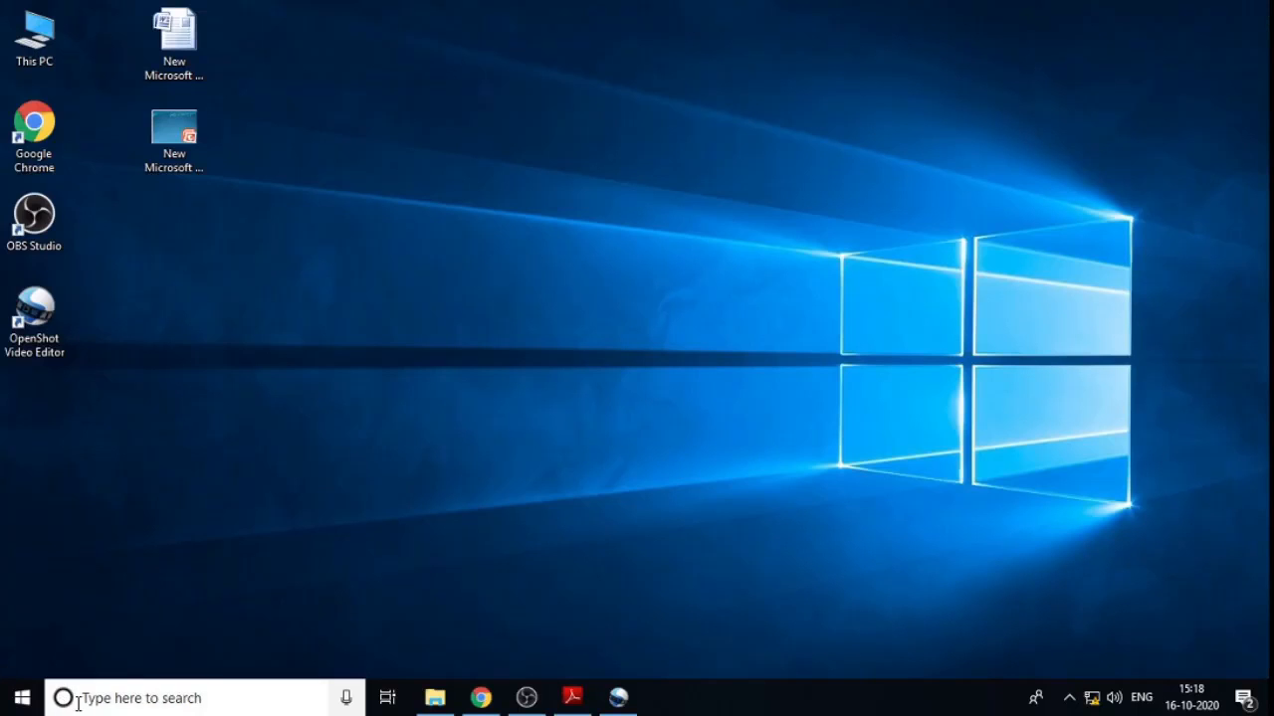
Step: Search Windows for OrCAD Capture CIS Lite, unpin it from Start and launch it
left_click(97, 701)
type("o")
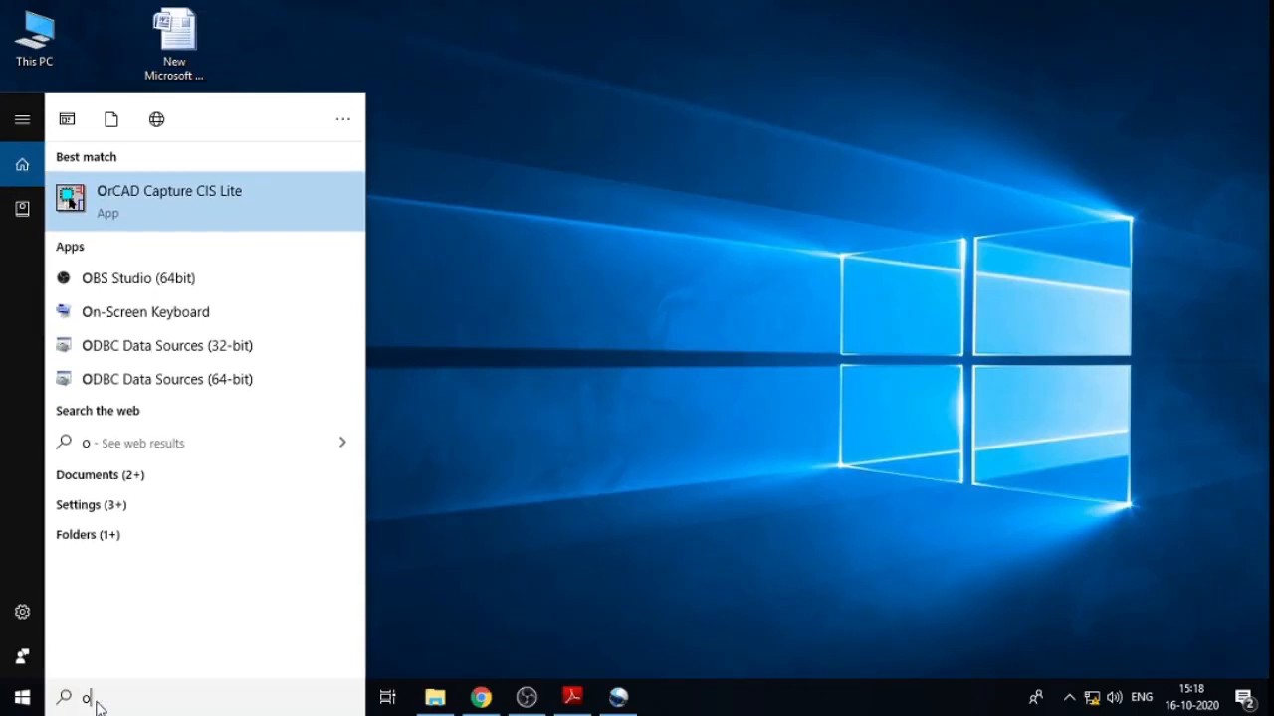
right_click(155, 212)
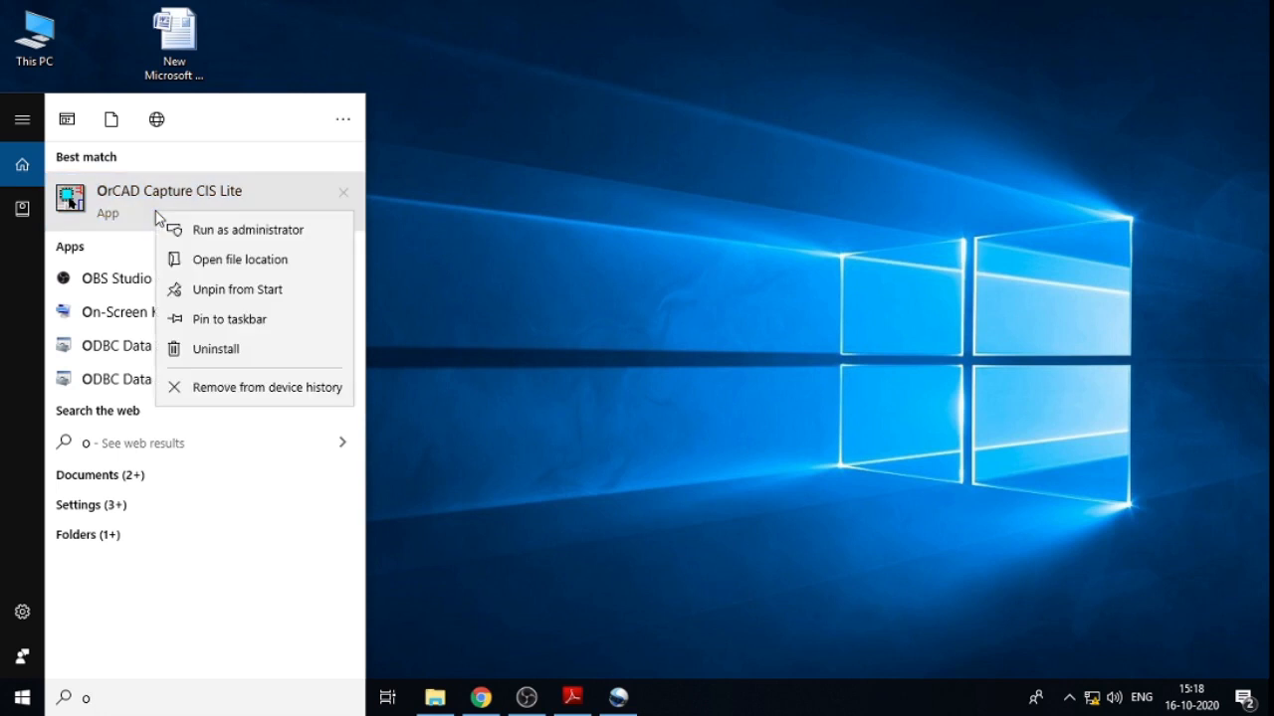
left_click(255, 289)
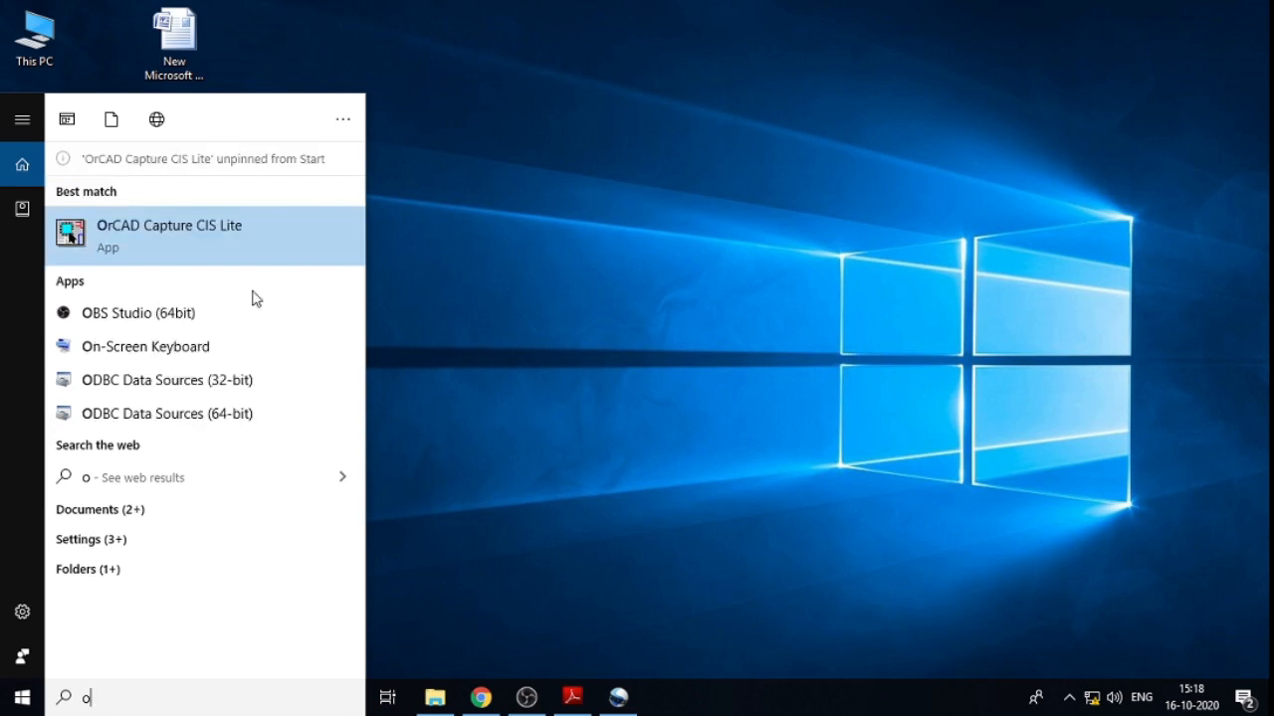
left_click(176, 237)
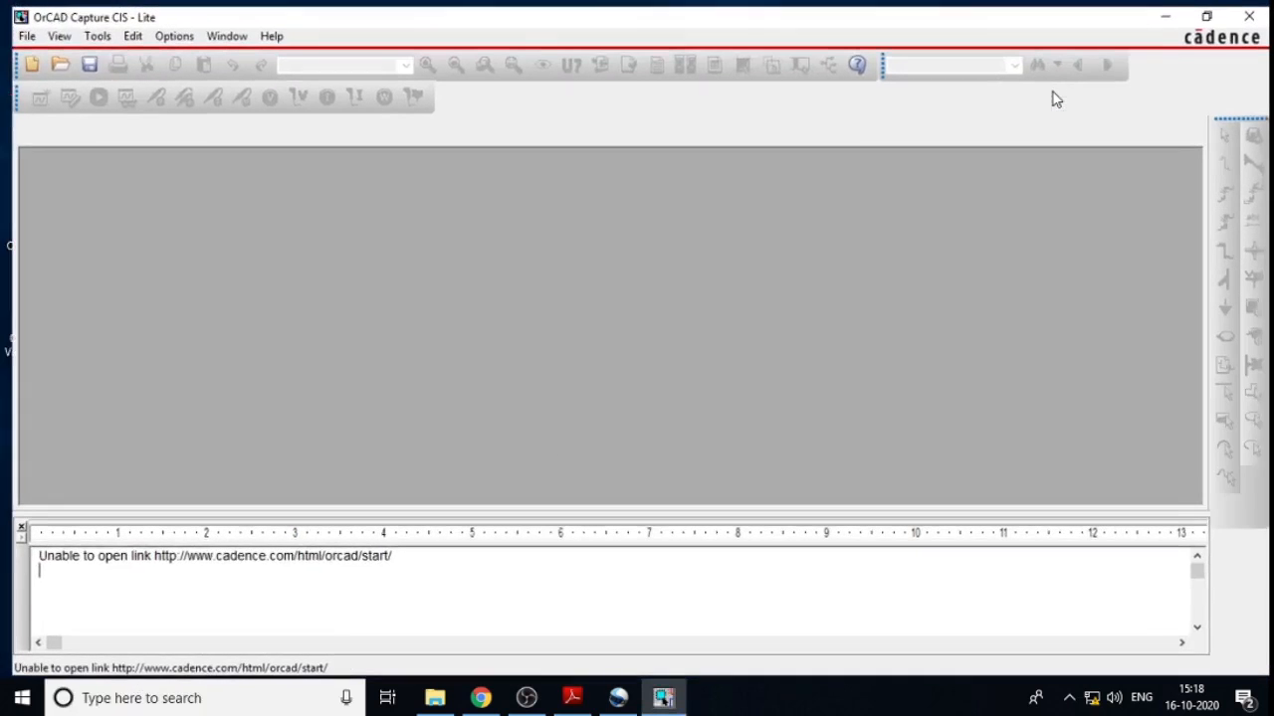
left_click(1047, 89)
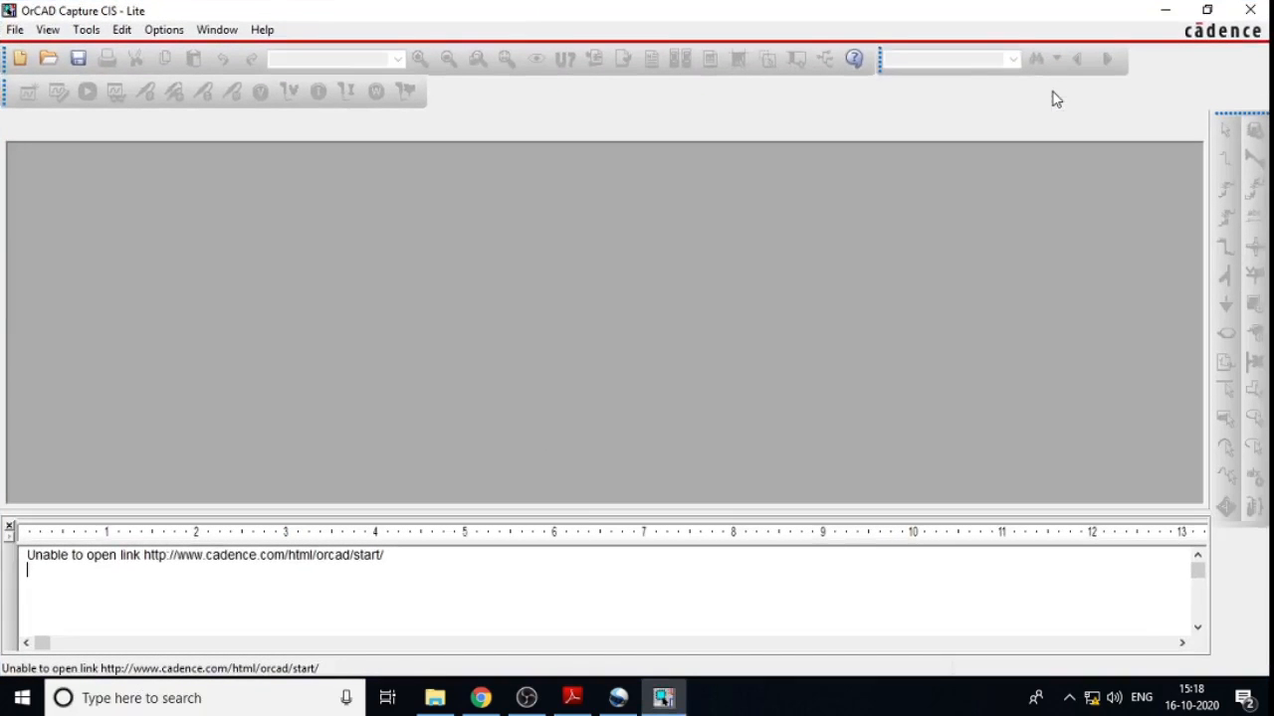
Step: Minimize OrCAD Capture and create a desktop shortcut for OrCAD Capture CIS Lite
left_click(1164, 10)
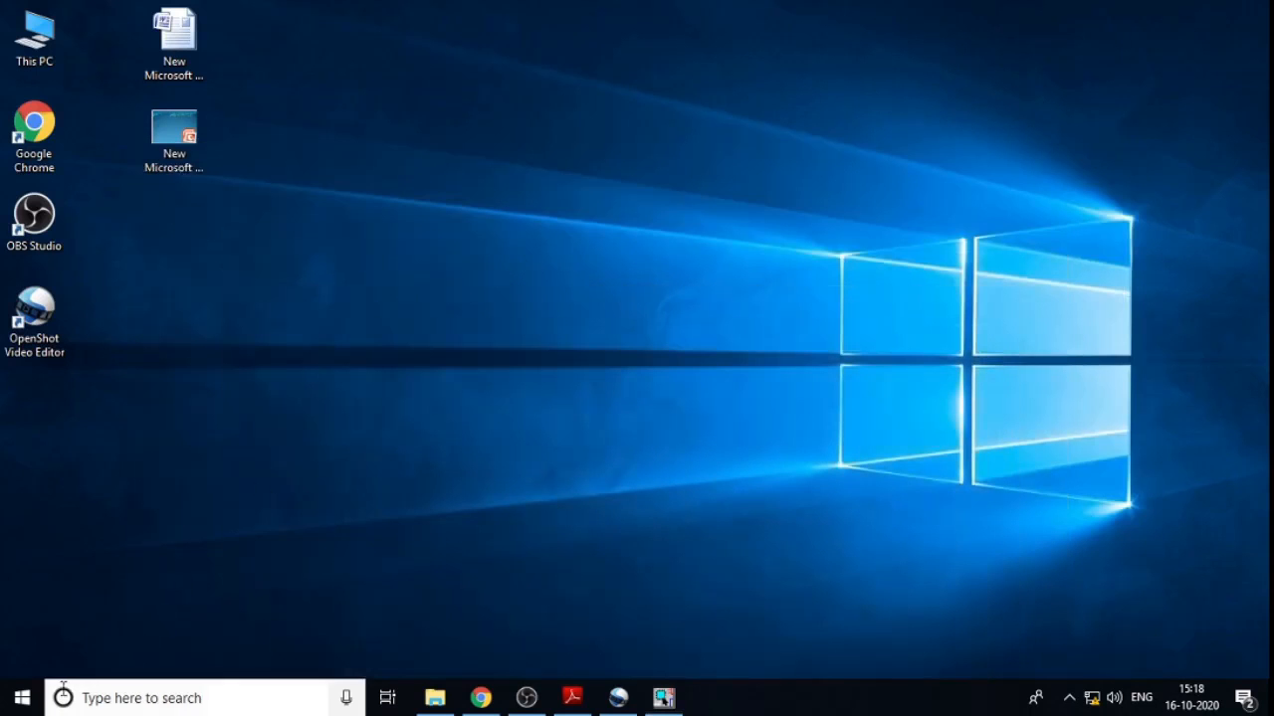
left_click(22, 697)
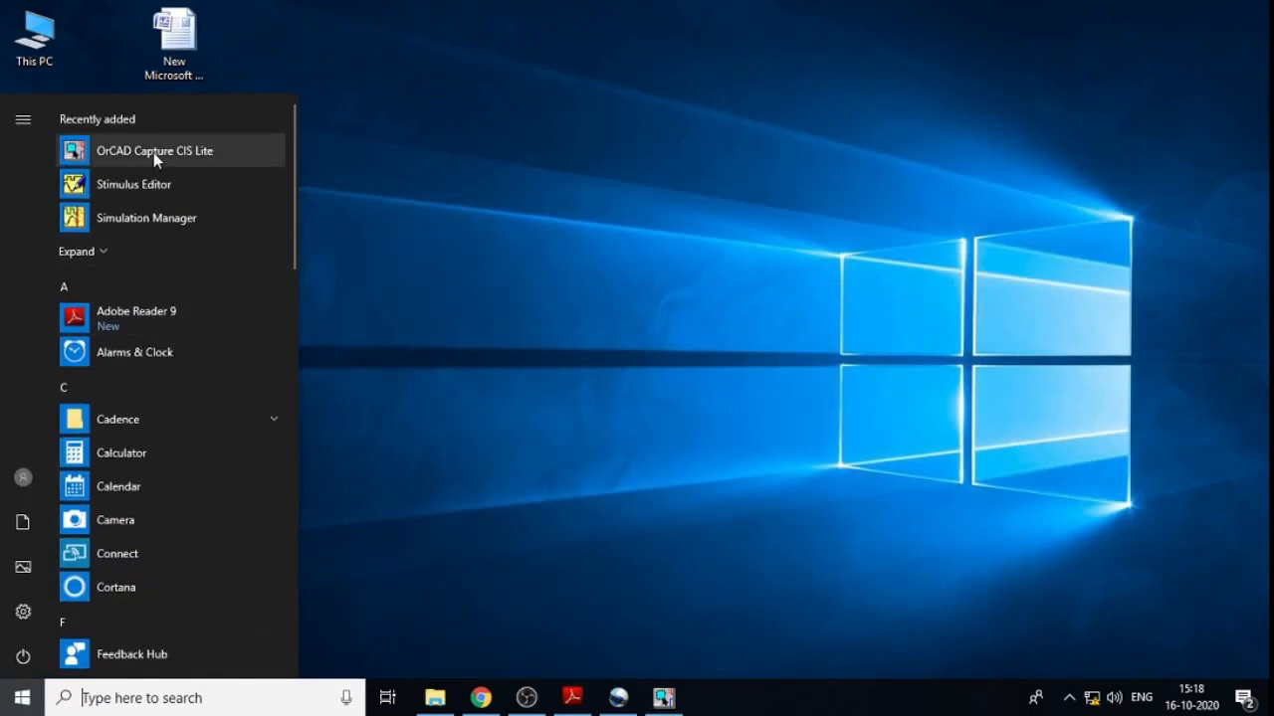
left_click_drag(154, 151, 147, 251)
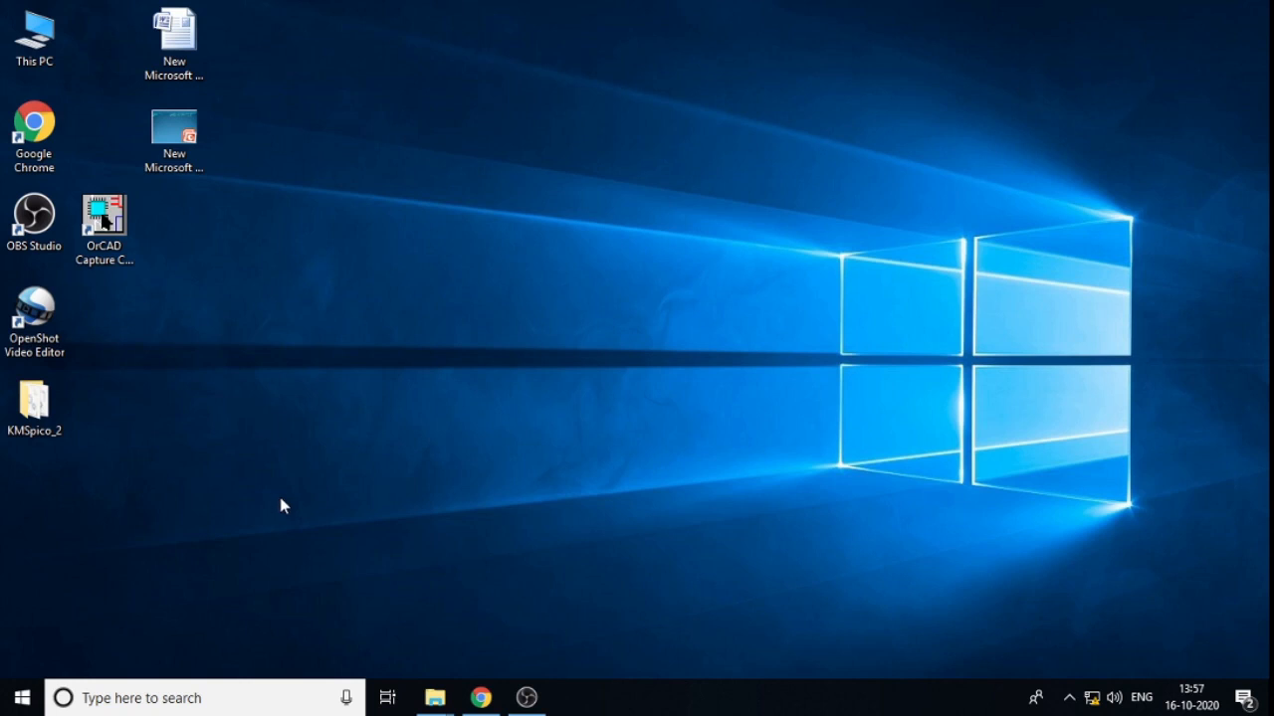
Step: Launch OrCAD Capture from its desktop shortcut and start a new project named intro2
double_click(119, 241)
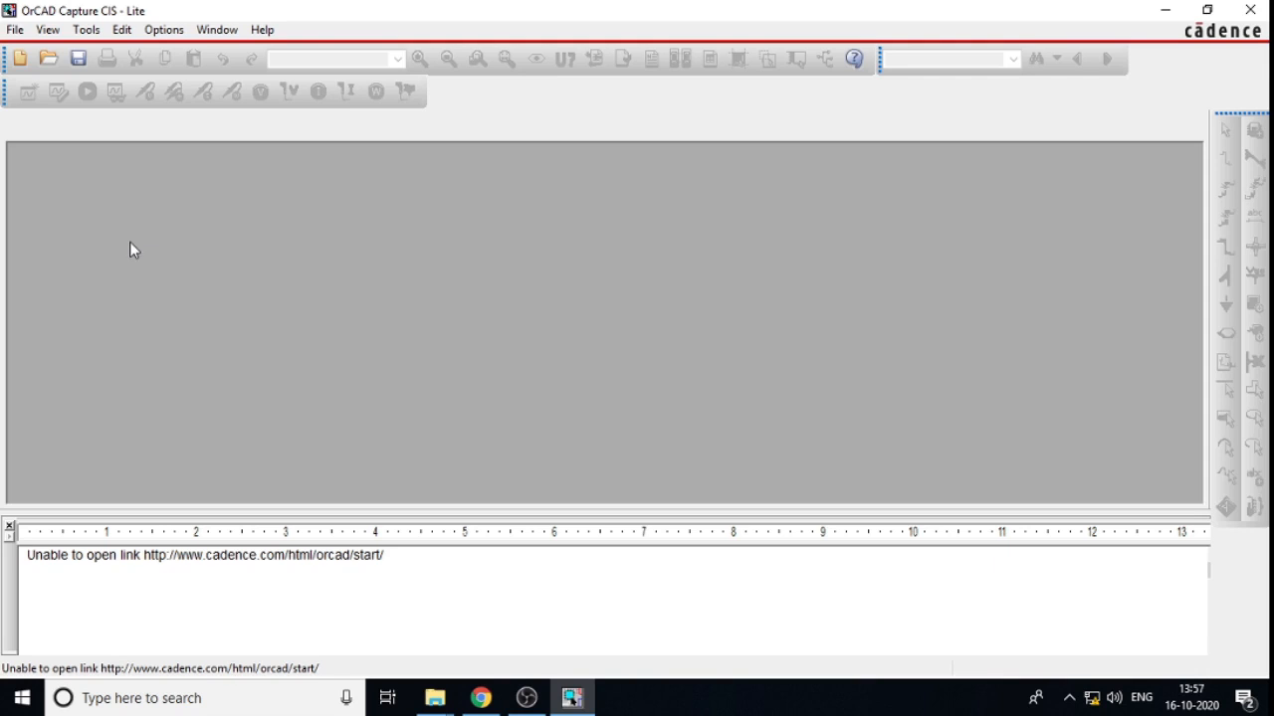
left_click(16, 30)
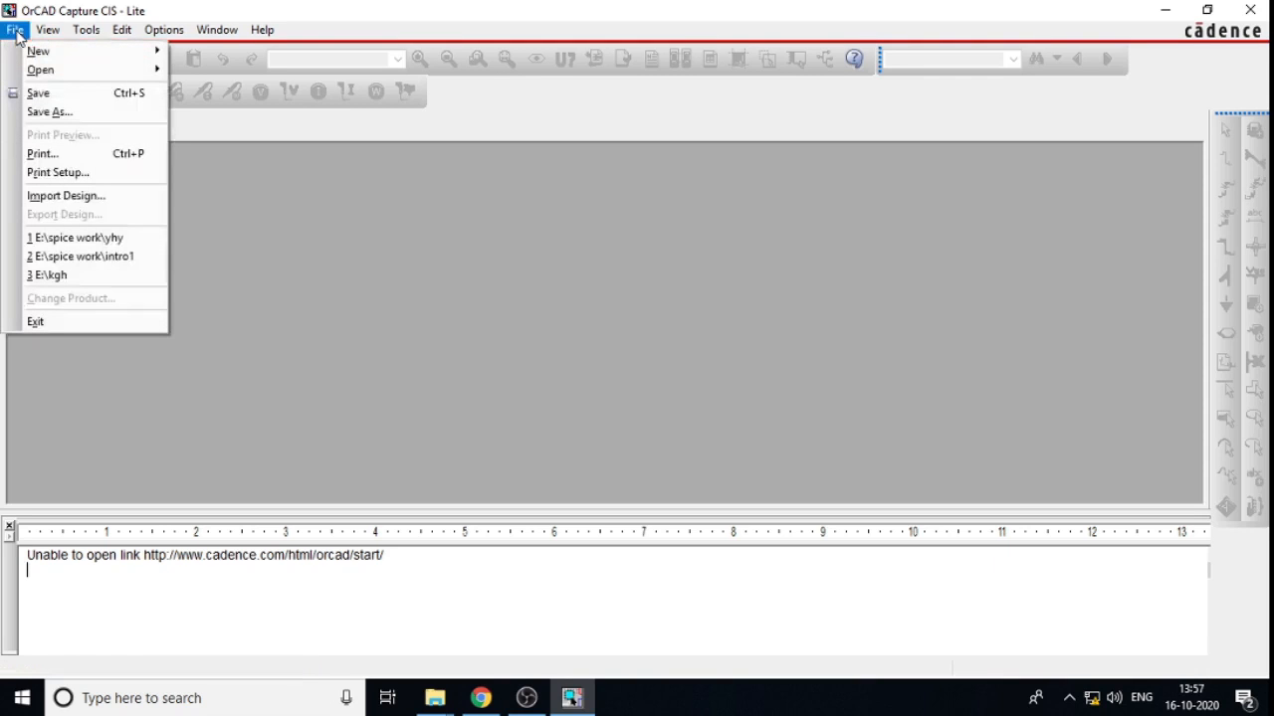
mouse_move(37, 54)
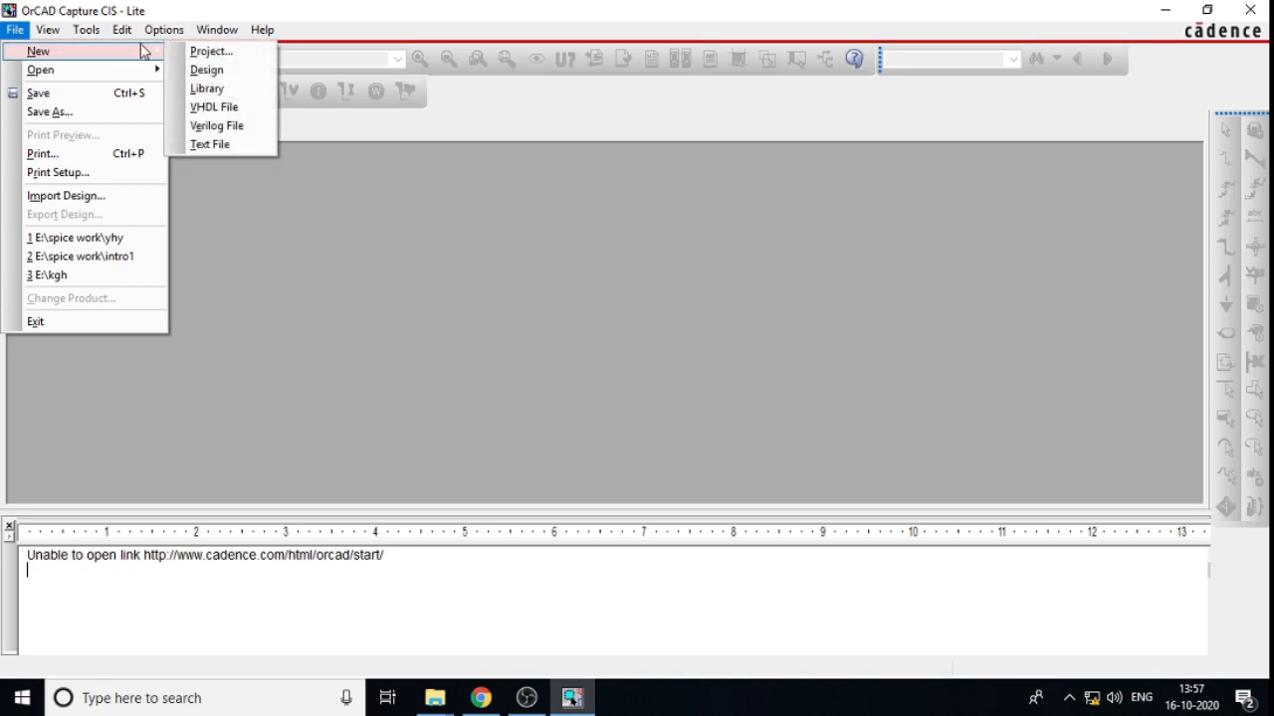
left_click(199, 51)
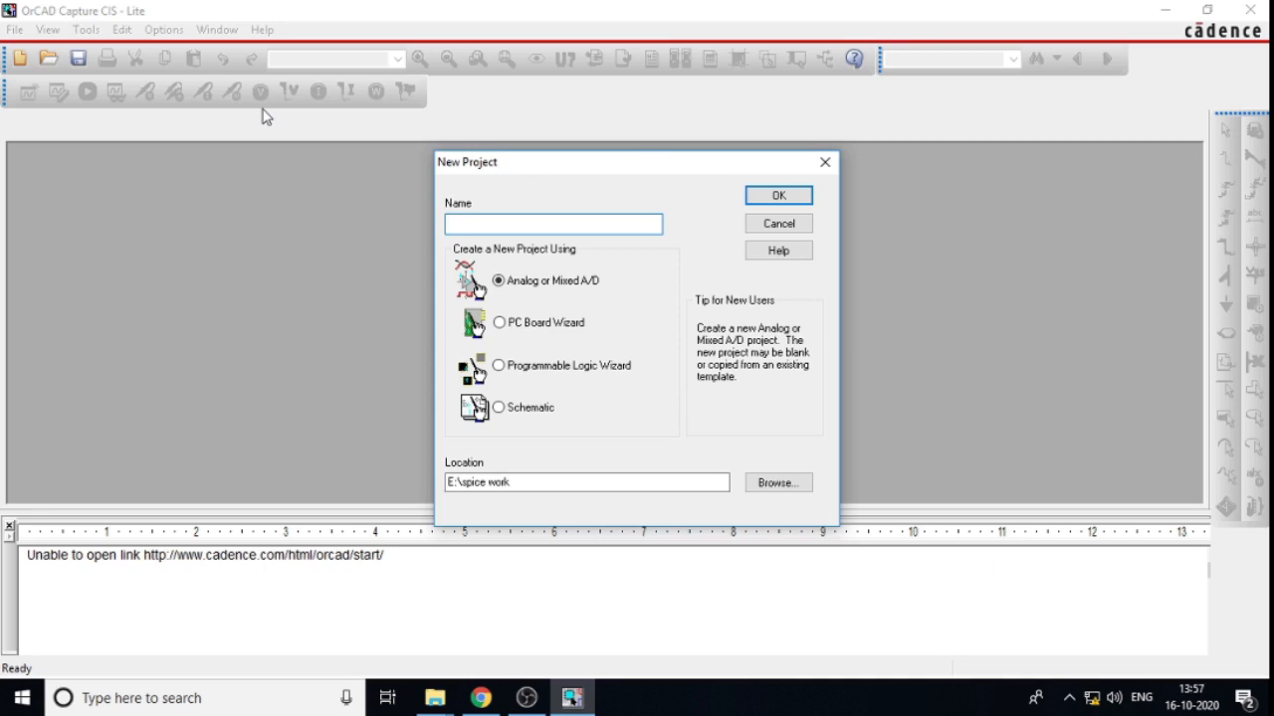
type("intro2")
Step: Set the project location to the SPICE WORK folder on drive E
left_click(758, 482)
left_click(640, 454)
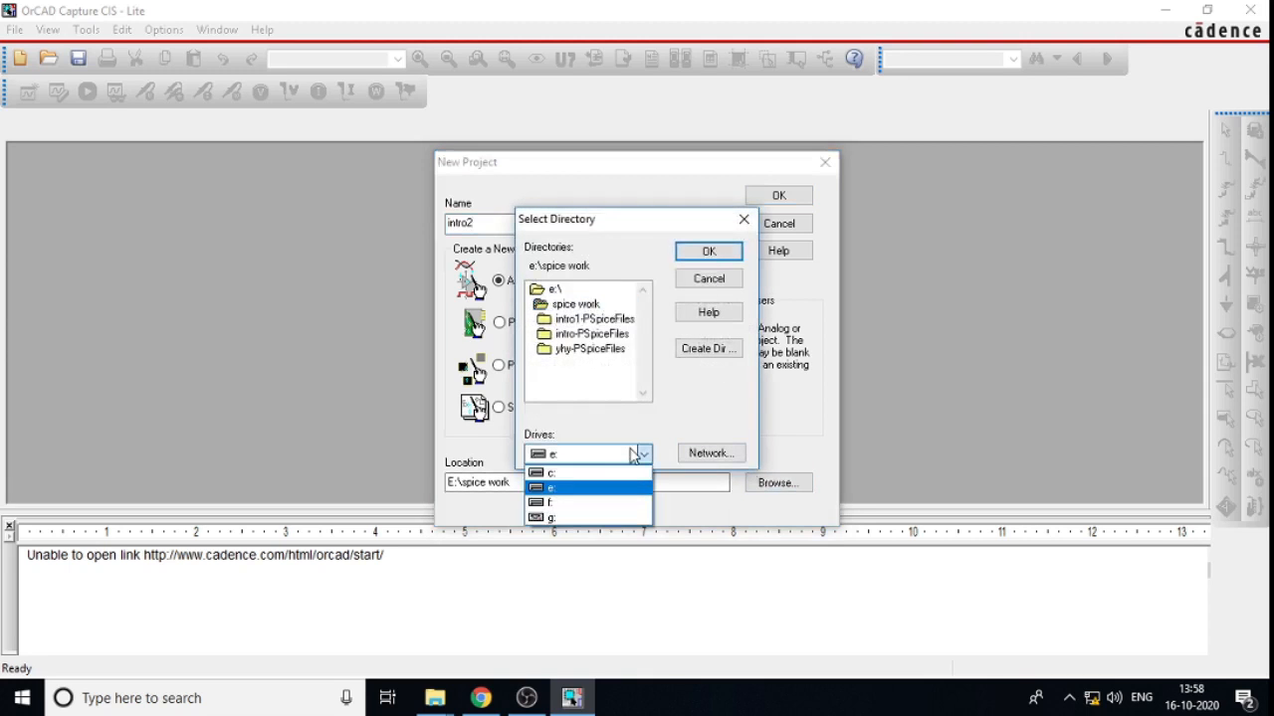
left_click(624, 453)
left_click(593, 304)
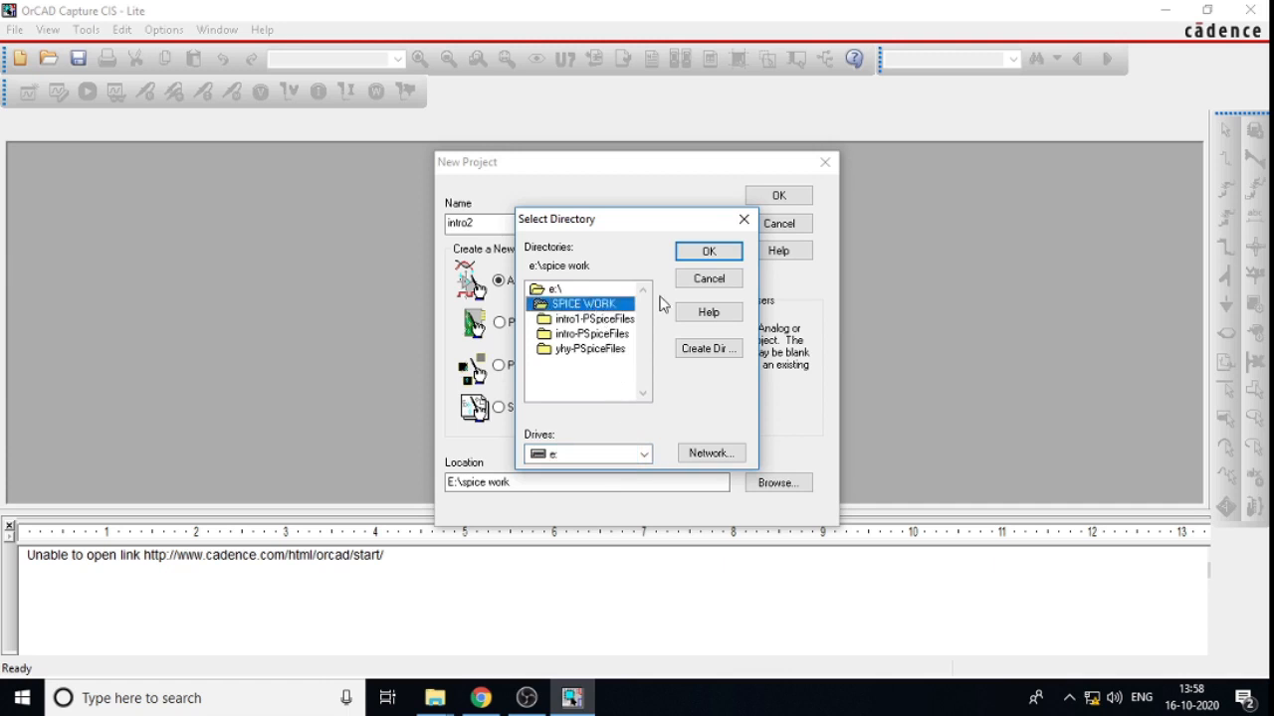
left_click(708, 252)
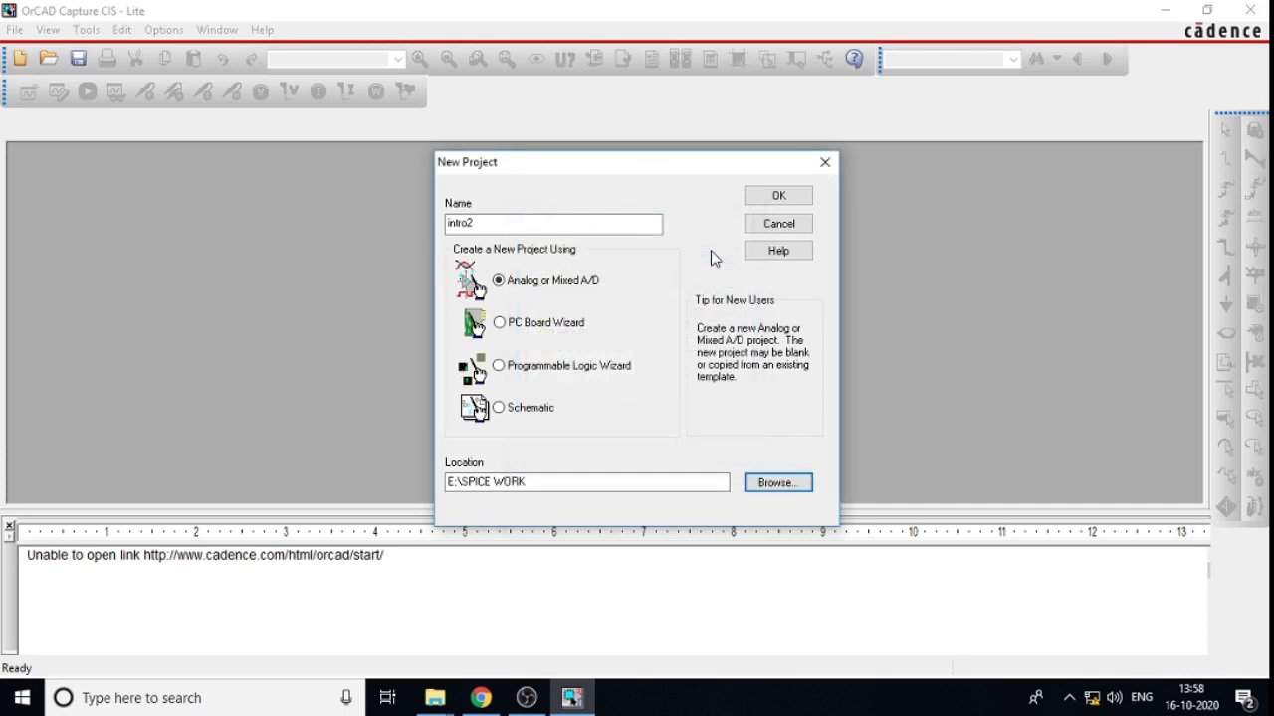
Step: Create the Analog or Mixed A/D project as a blank PSpice project and maximize its schematic page
left_click(775, 198)
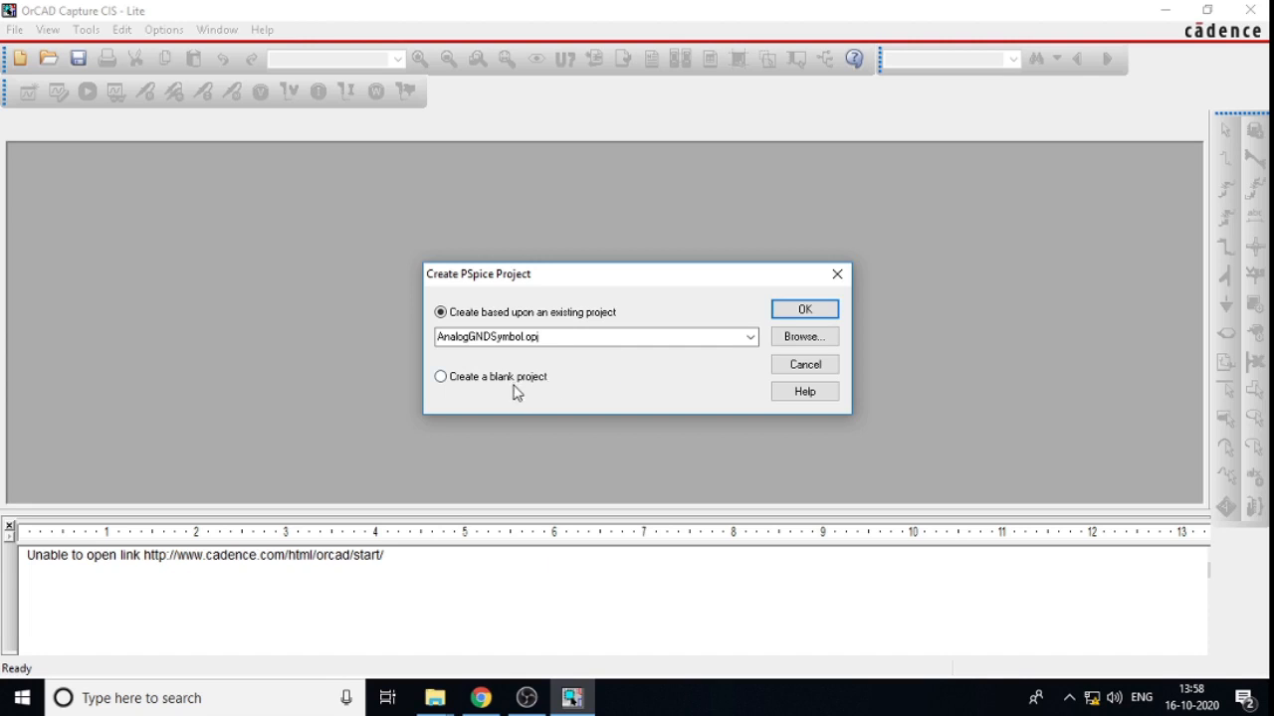
left_click(463, 386)
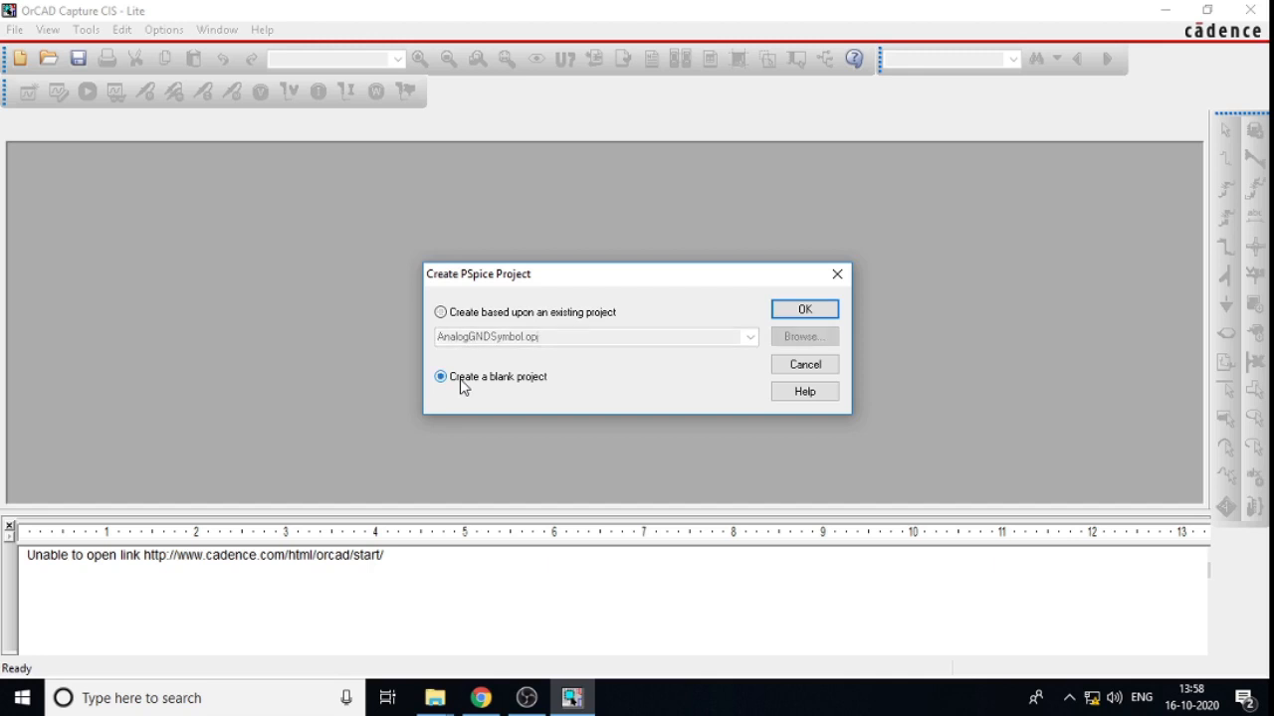
left_click(807, 310)
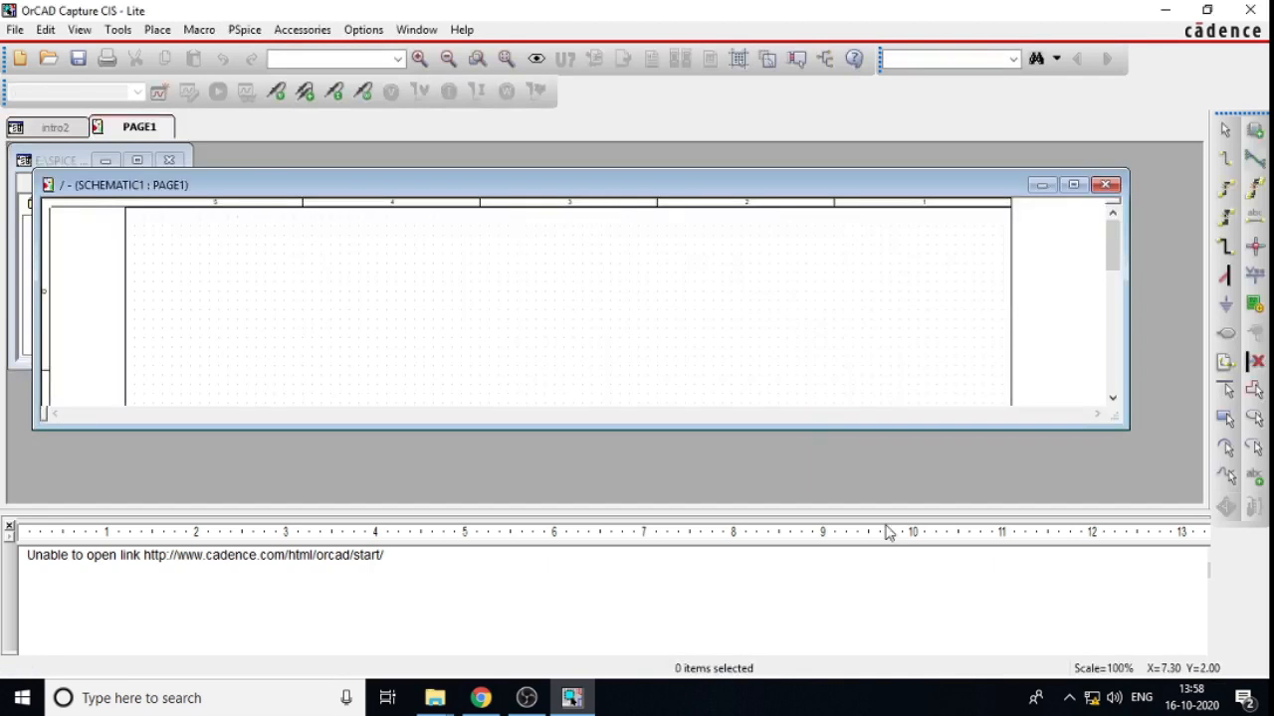
left_click(1074, 185)
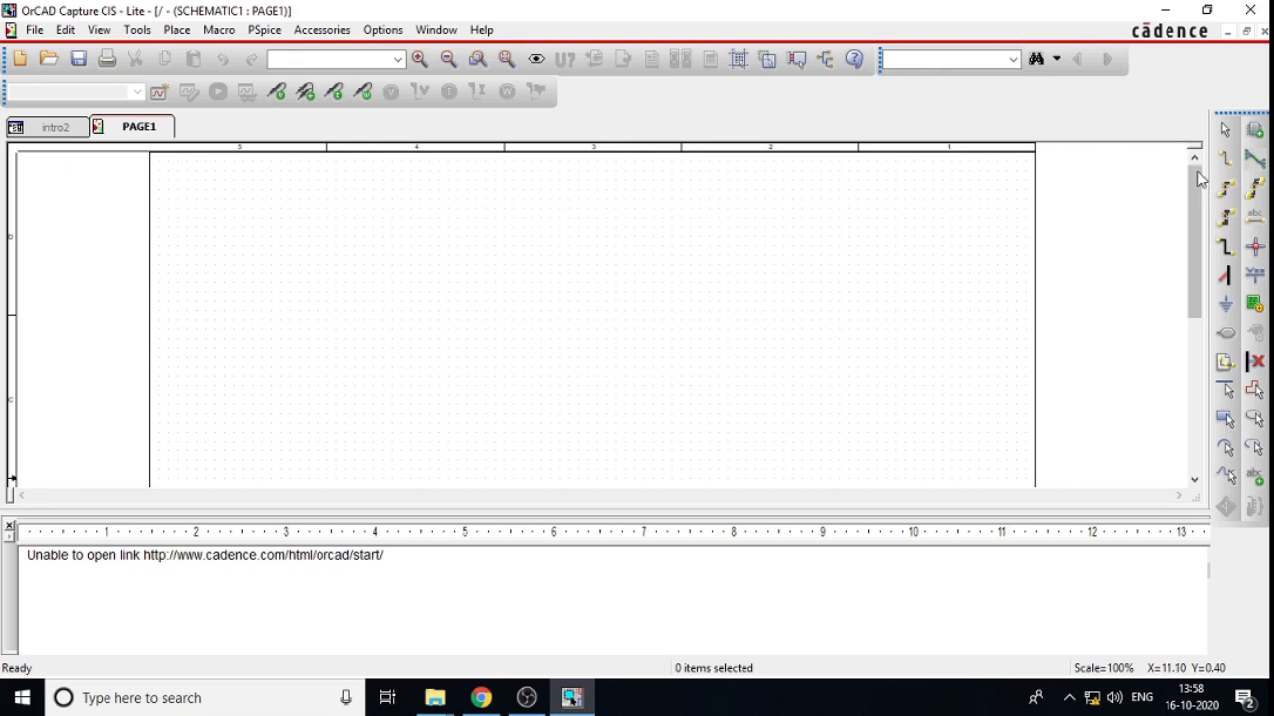
Step: Add all the capture libraries from the pspice folder to the Place Part libraries and browse the part list
left_click(1256, 133)
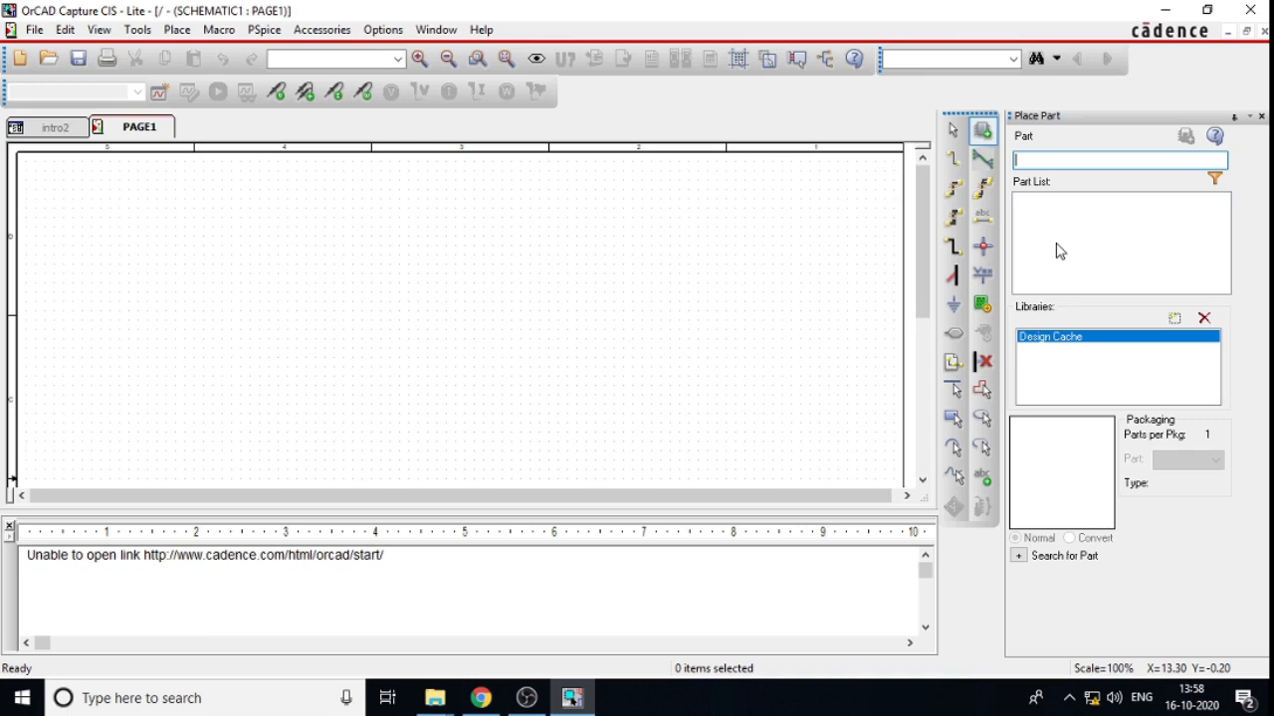
left_click(1175, 320)
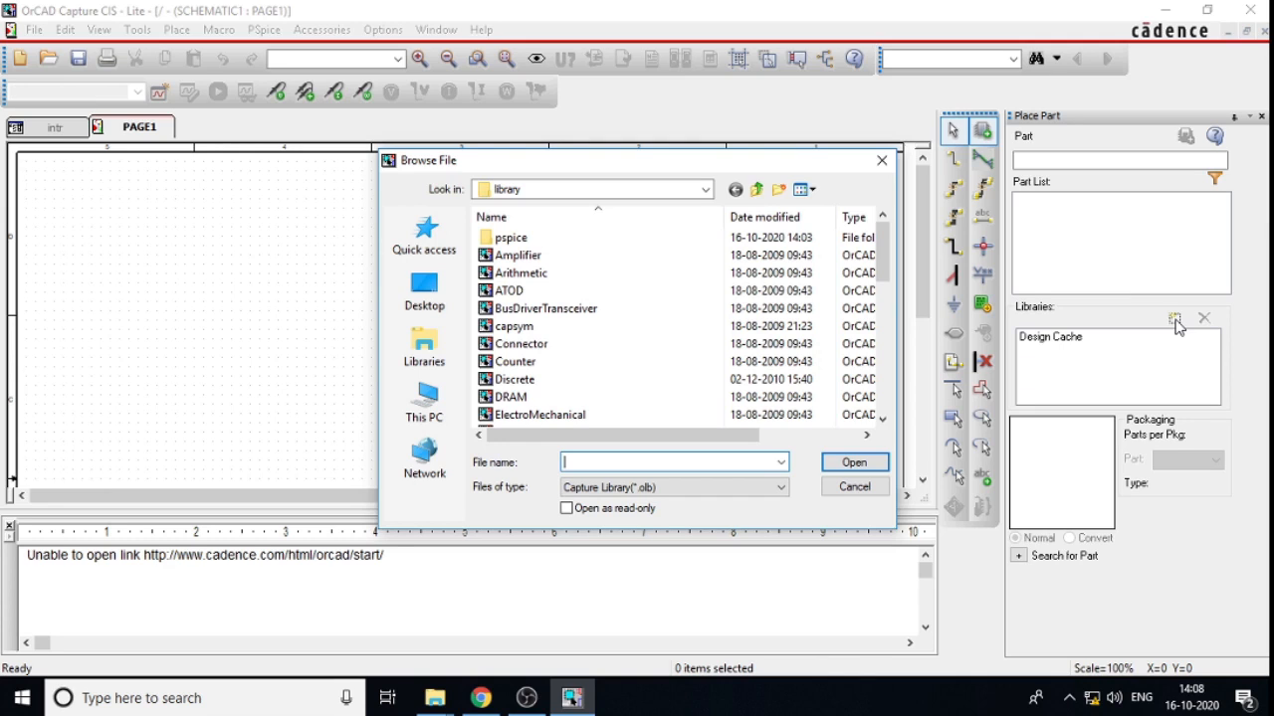
double_click(512, 239)
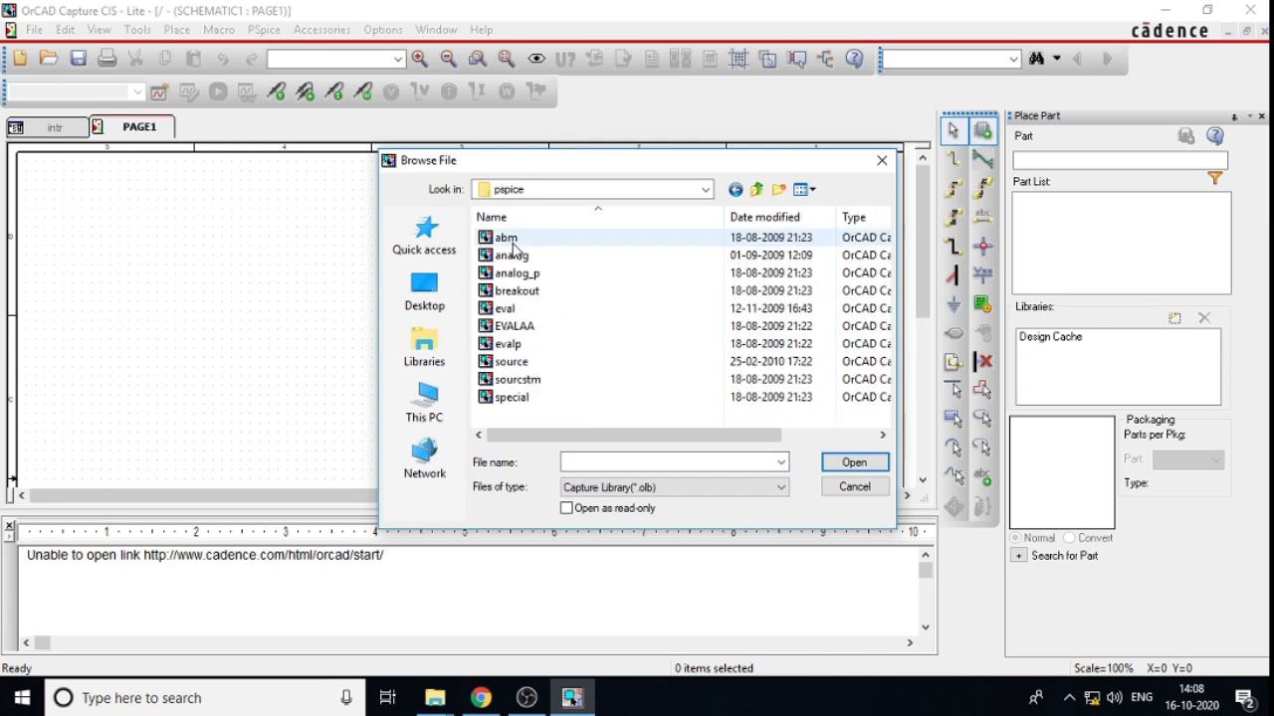
left_click(519, 274)
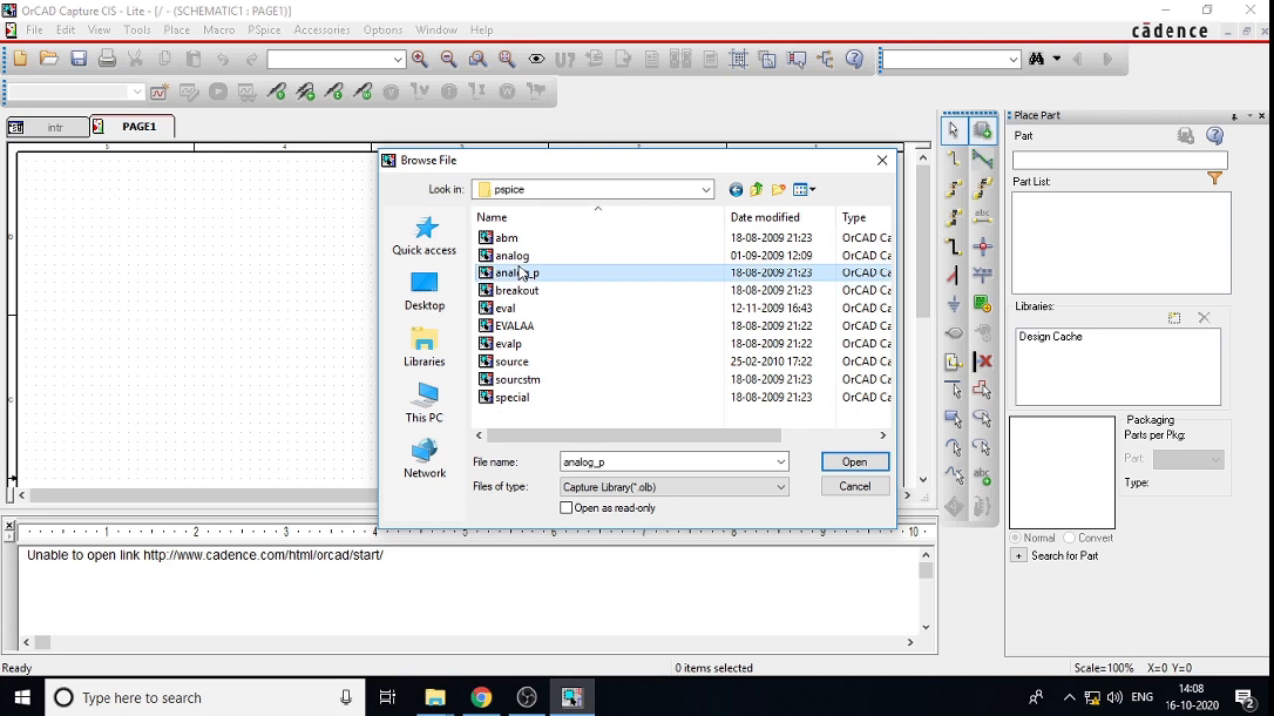
key("ctrl+a")
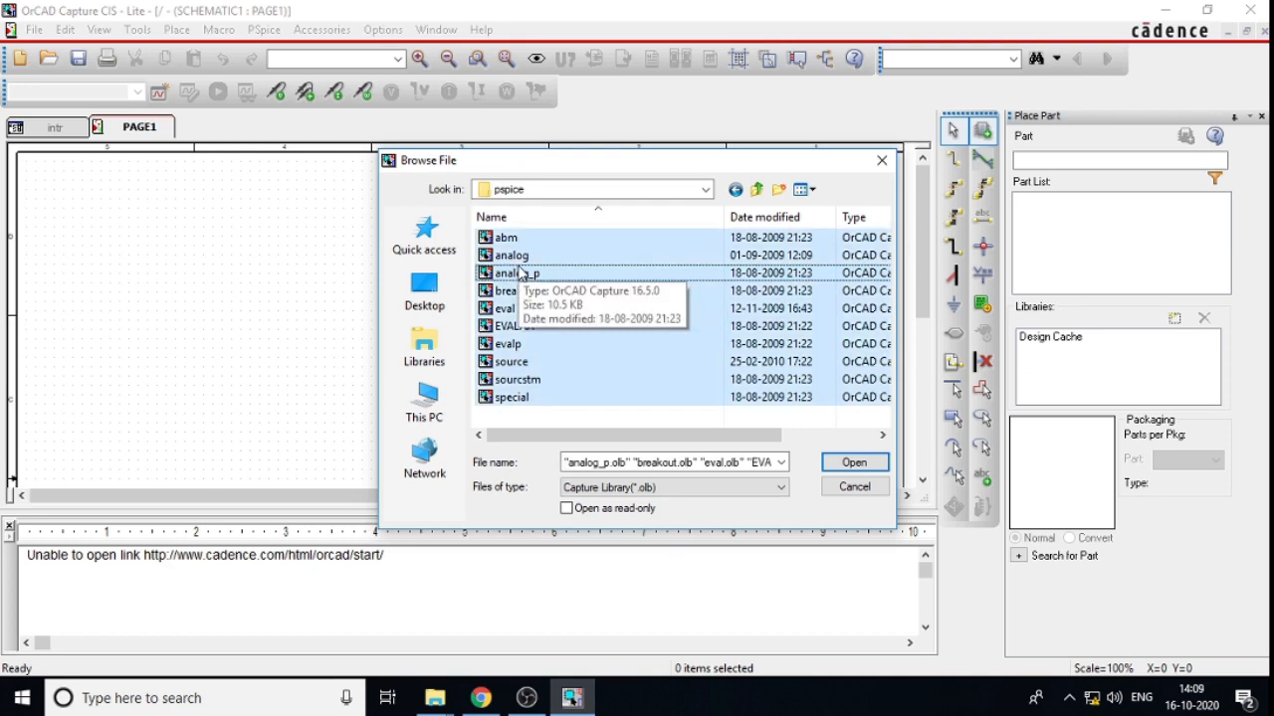
left_click(854, 462)
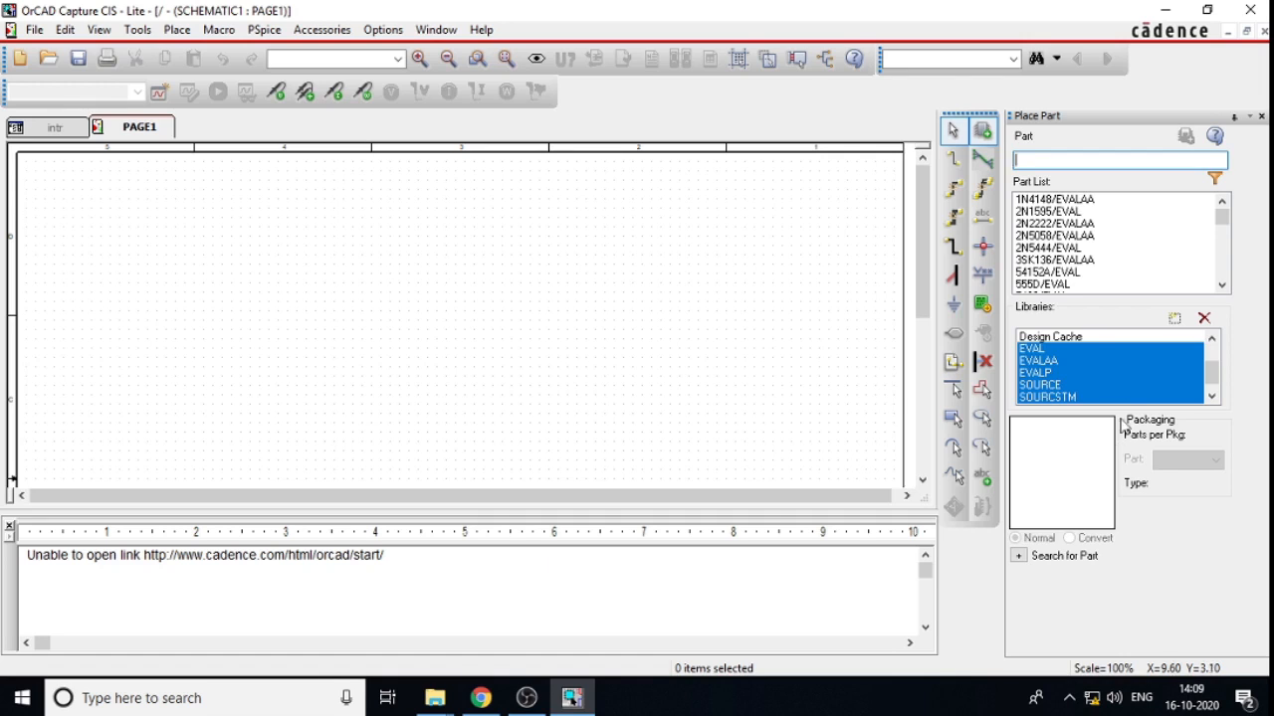
scroll(1091, 351, "down", 1)
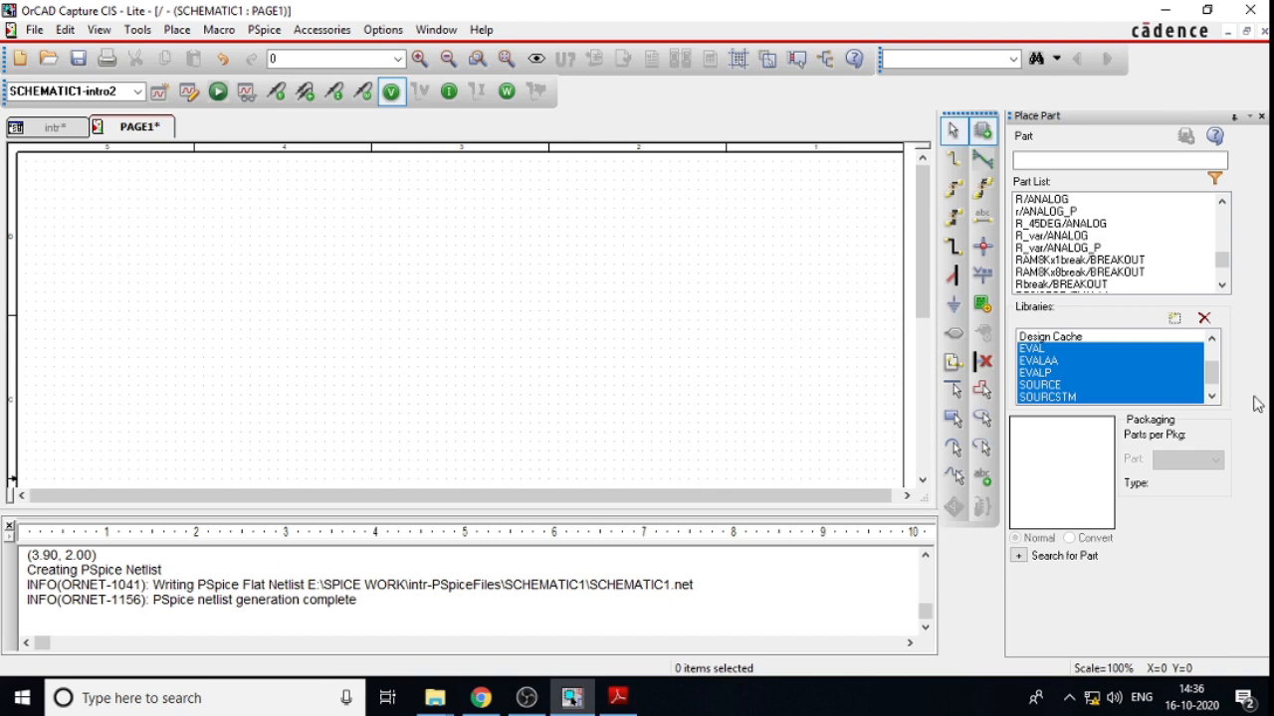
Step: Place a VSIN sinusoidal voltage source from the SOURCE library on the left part of the schematic and end placement
left_click(1078, 159)
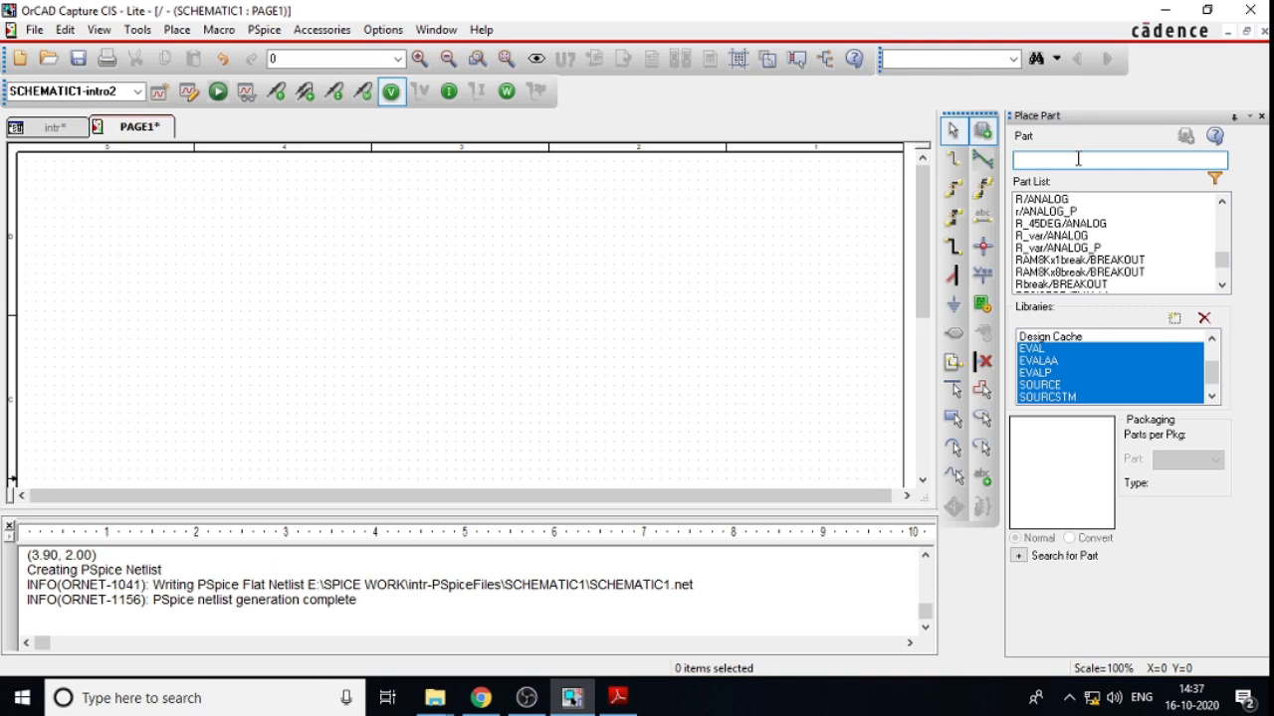
type("vs")
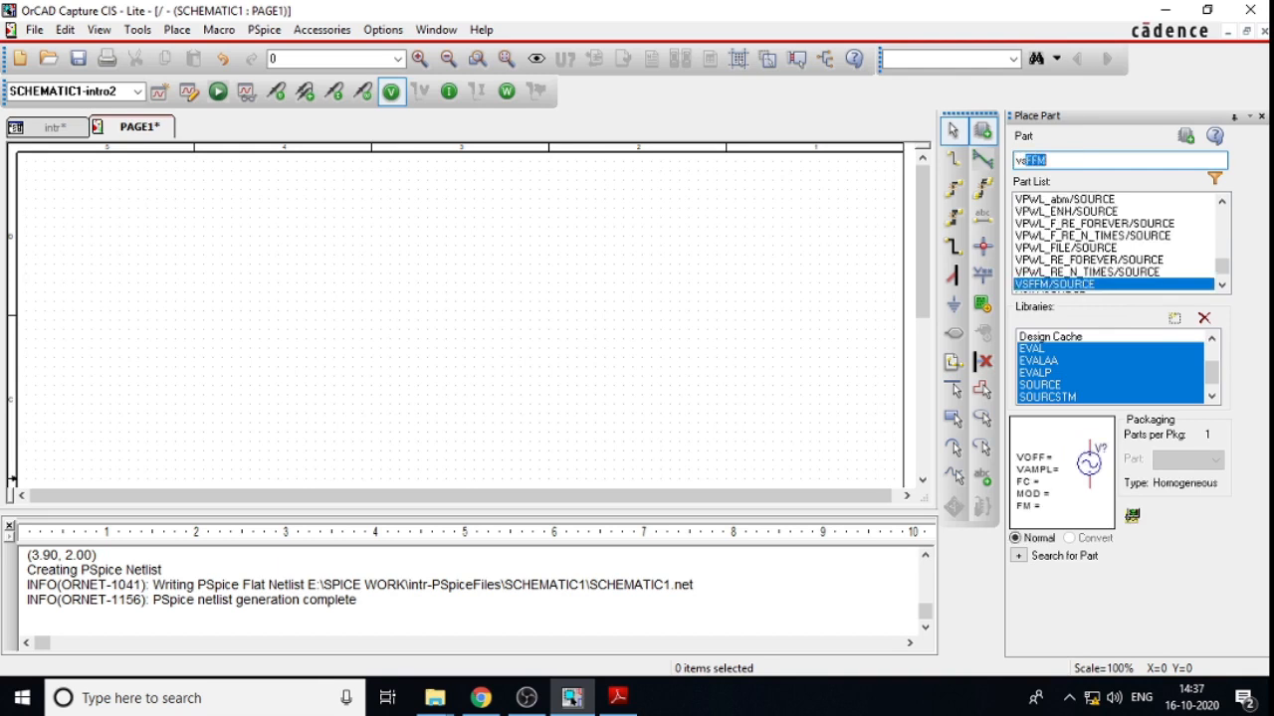
type("i")
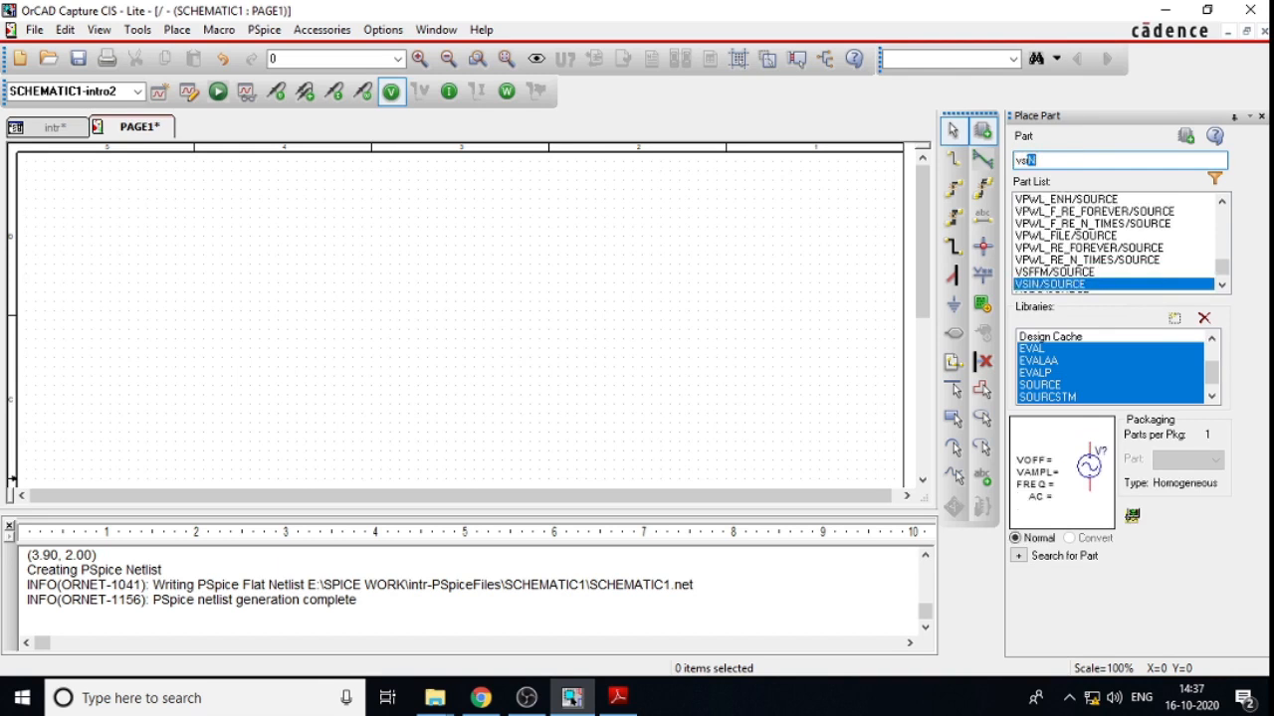
type("n")
key("Return")
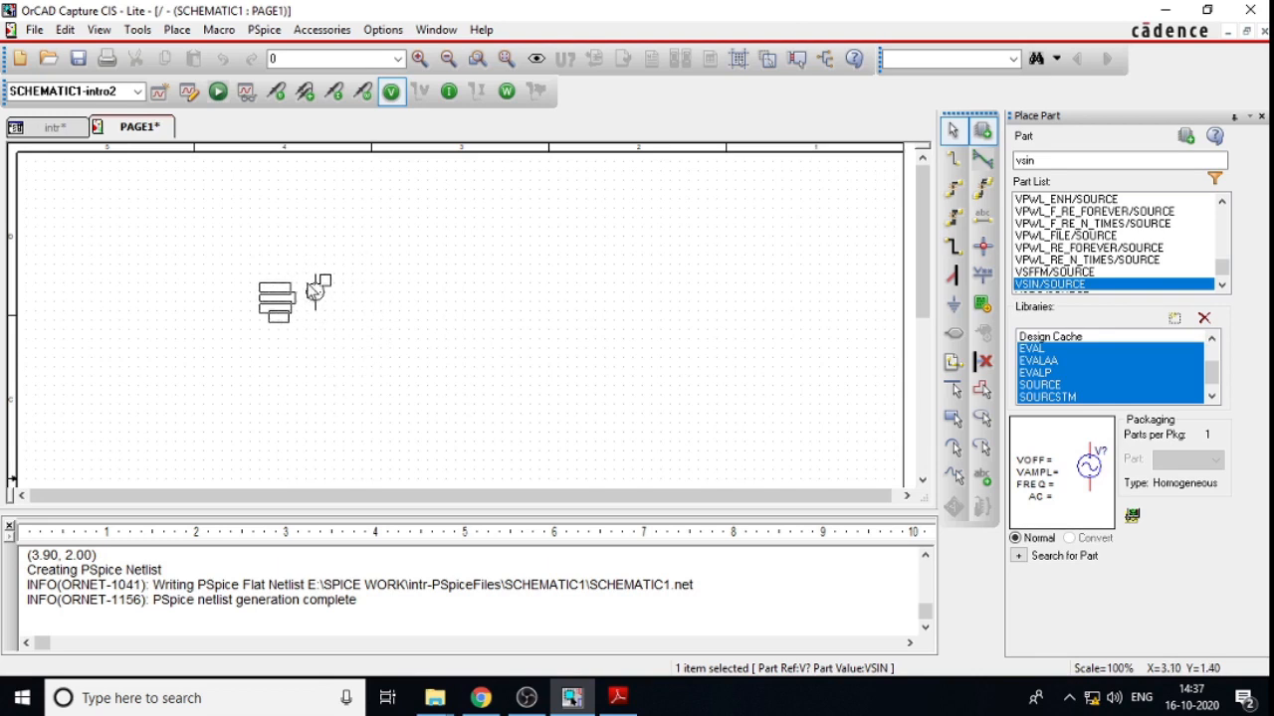
left_click(316, 291)
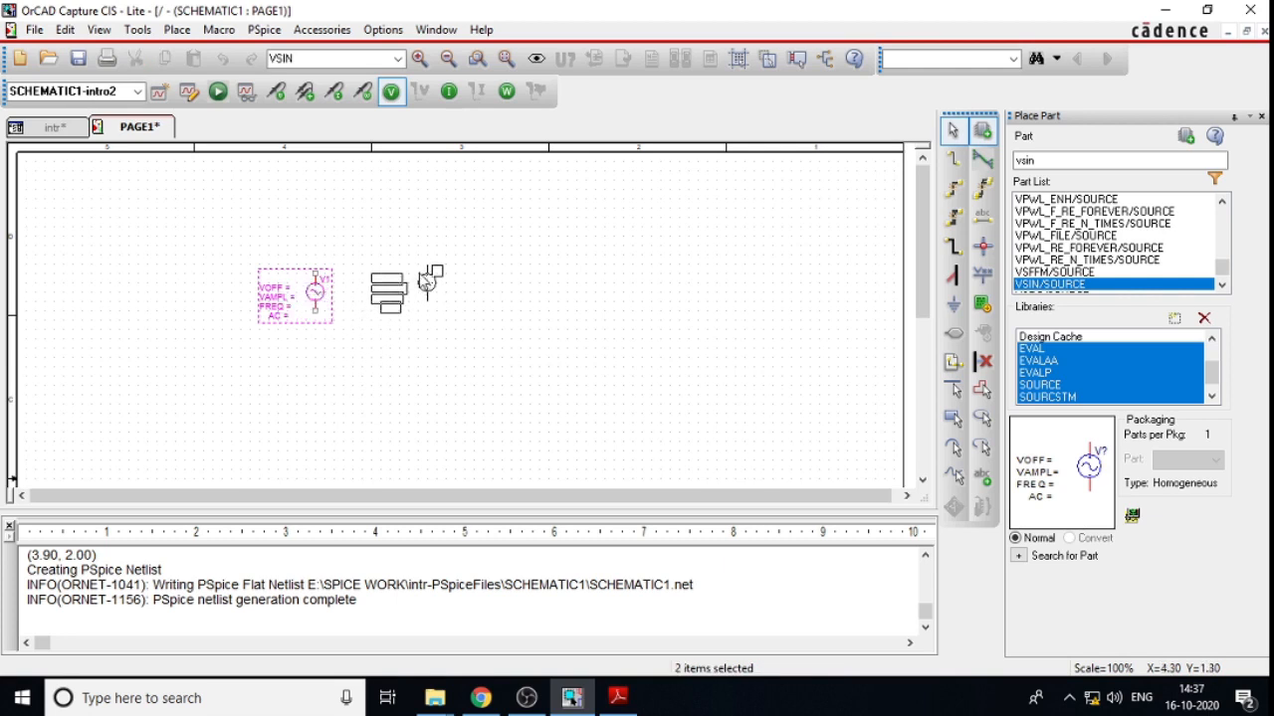
key("Escape")
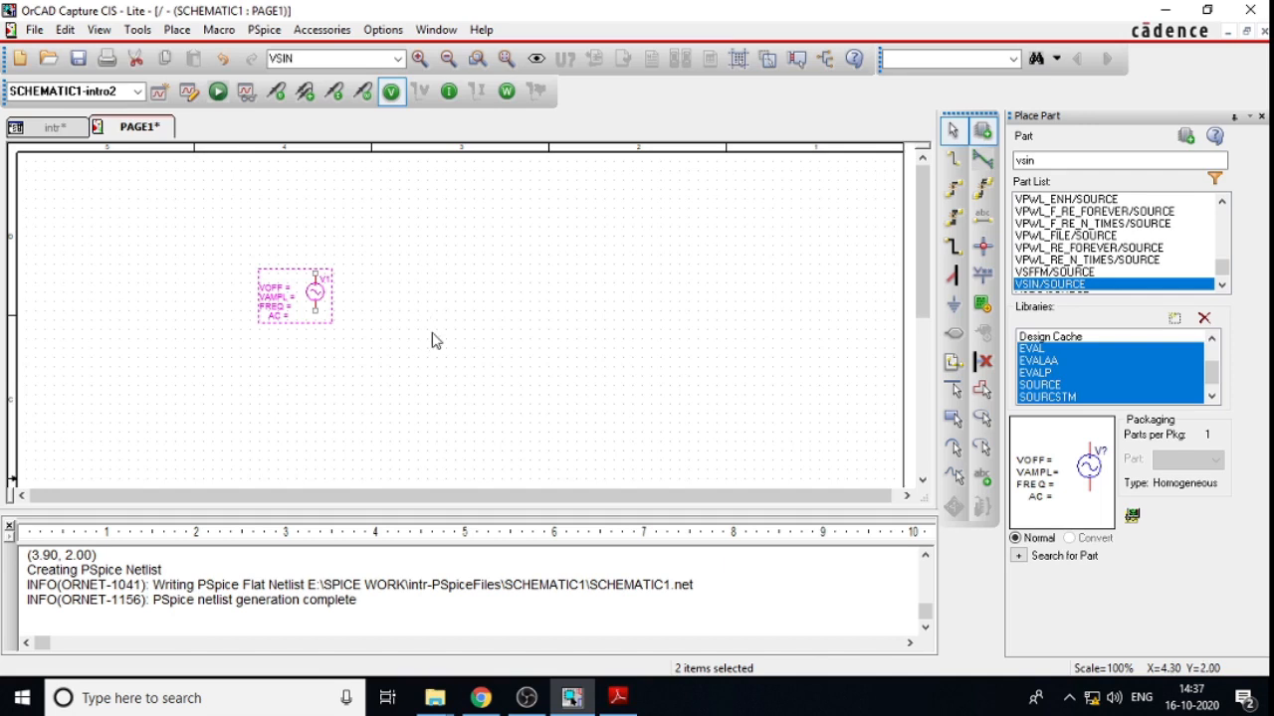
Step: Place a 1N4148 diode from the EVALAA library above and to the right of the voltage source, and end placement
left_click(1050, 162)
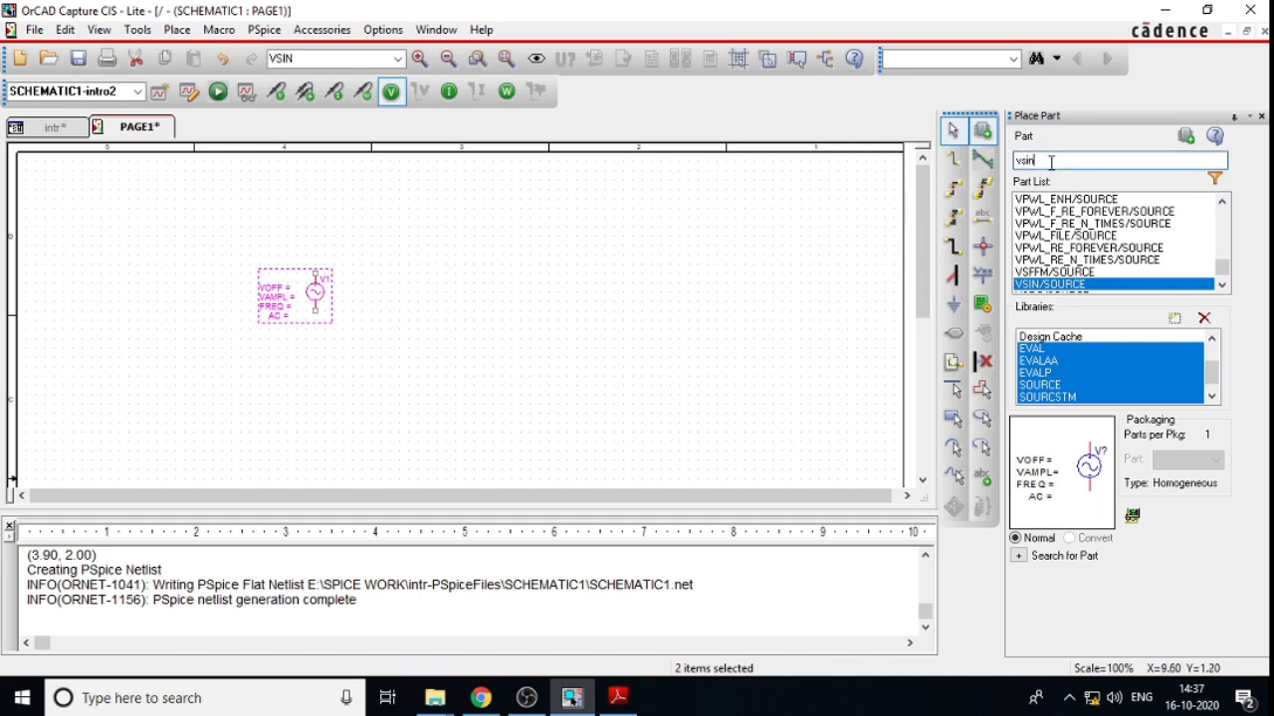
key("BackSpace")
key("BackSpace")
key("BackSpace")
key("BackSpace")
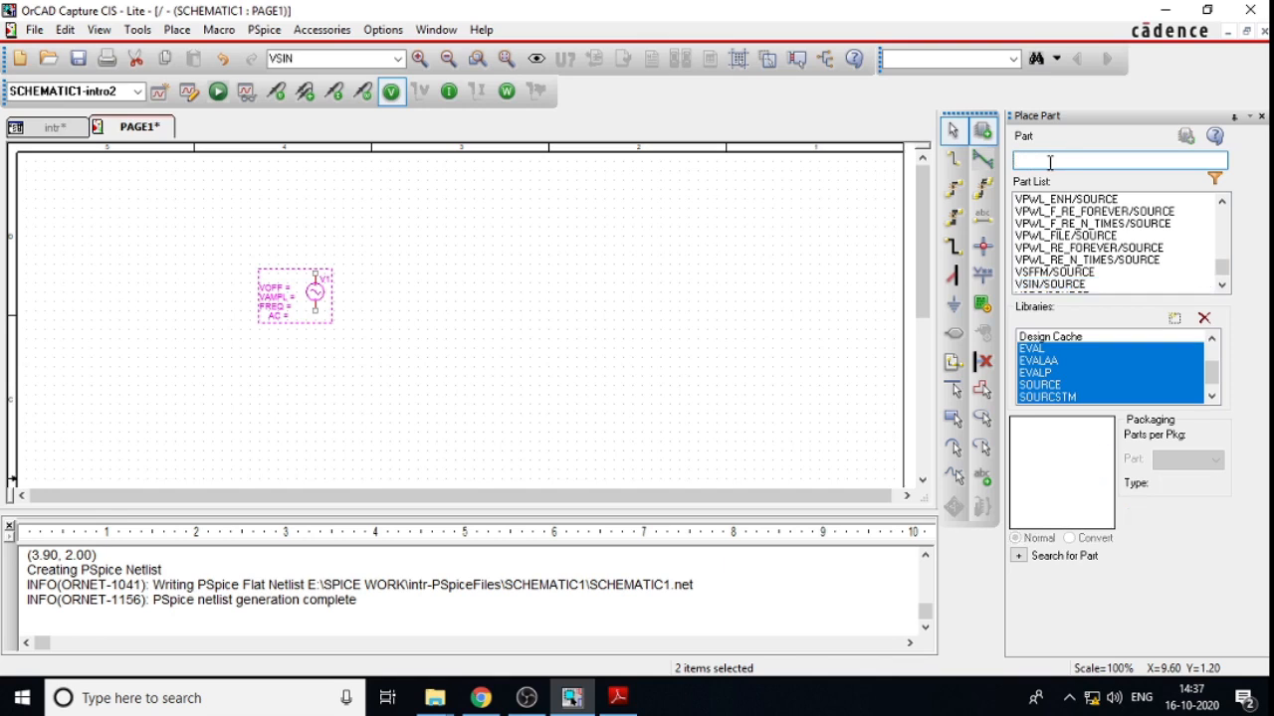
type("1n4148")
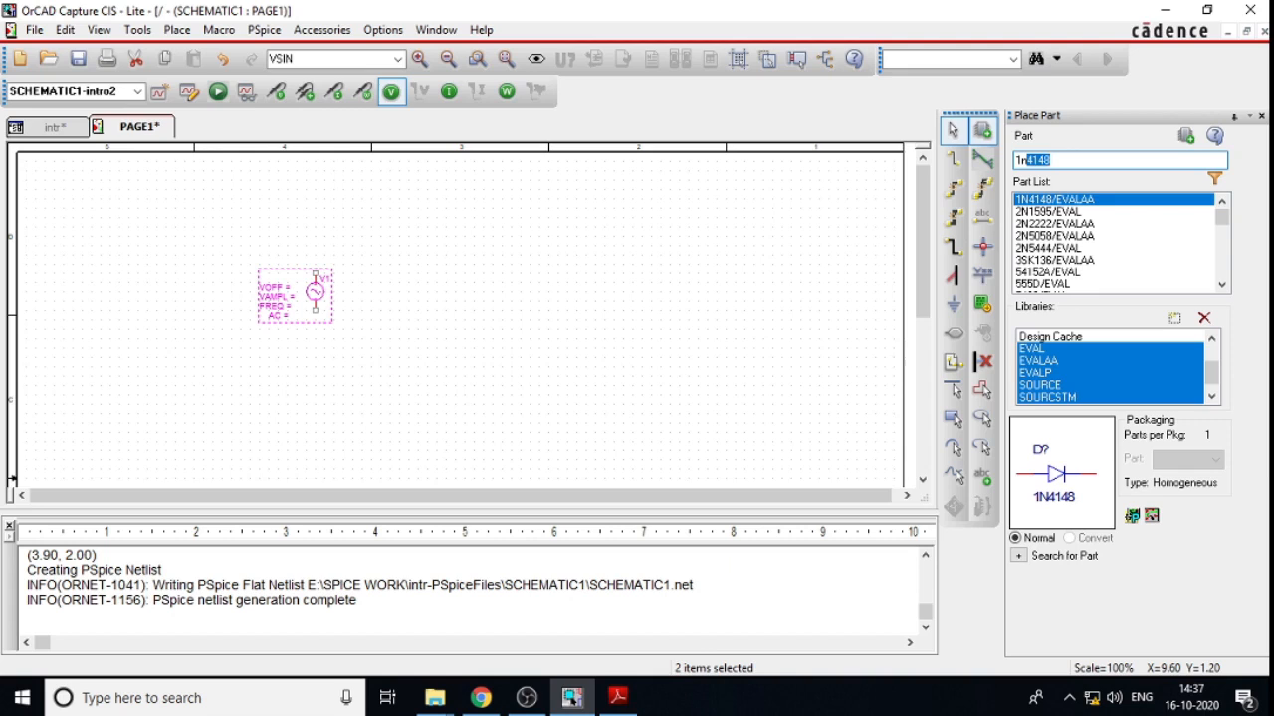
key("Return")
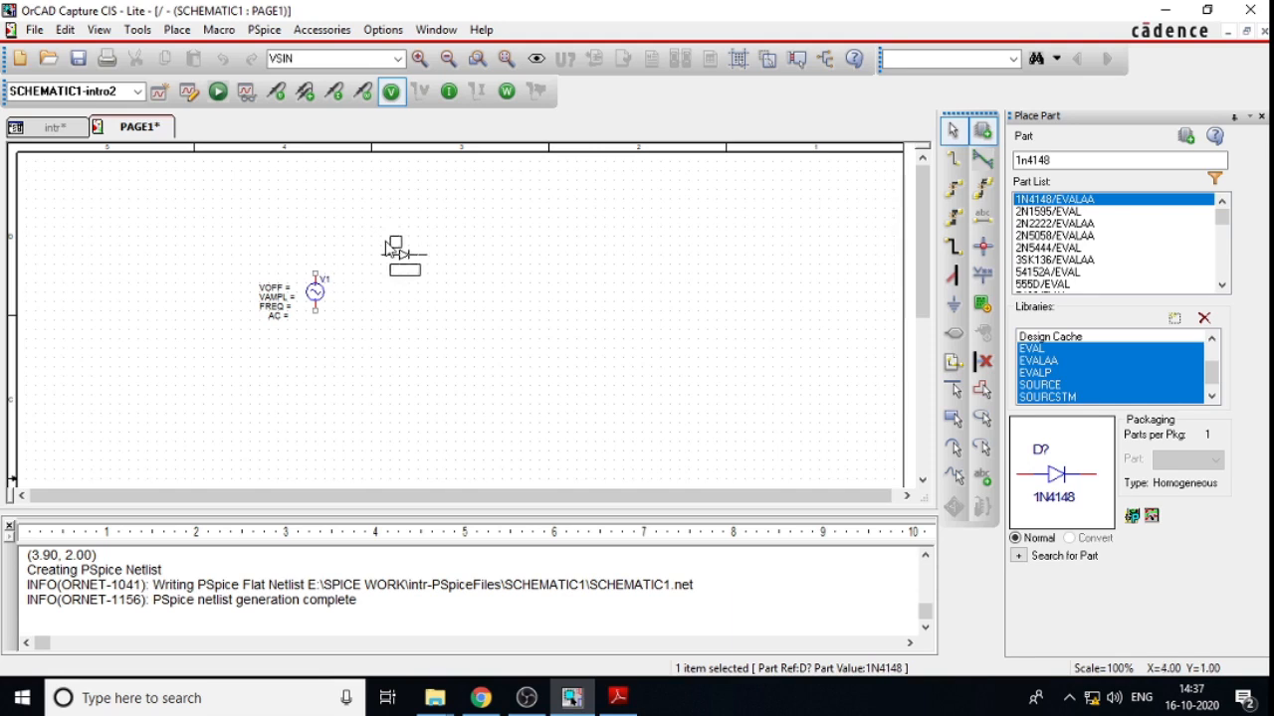
left_click(395, 249)
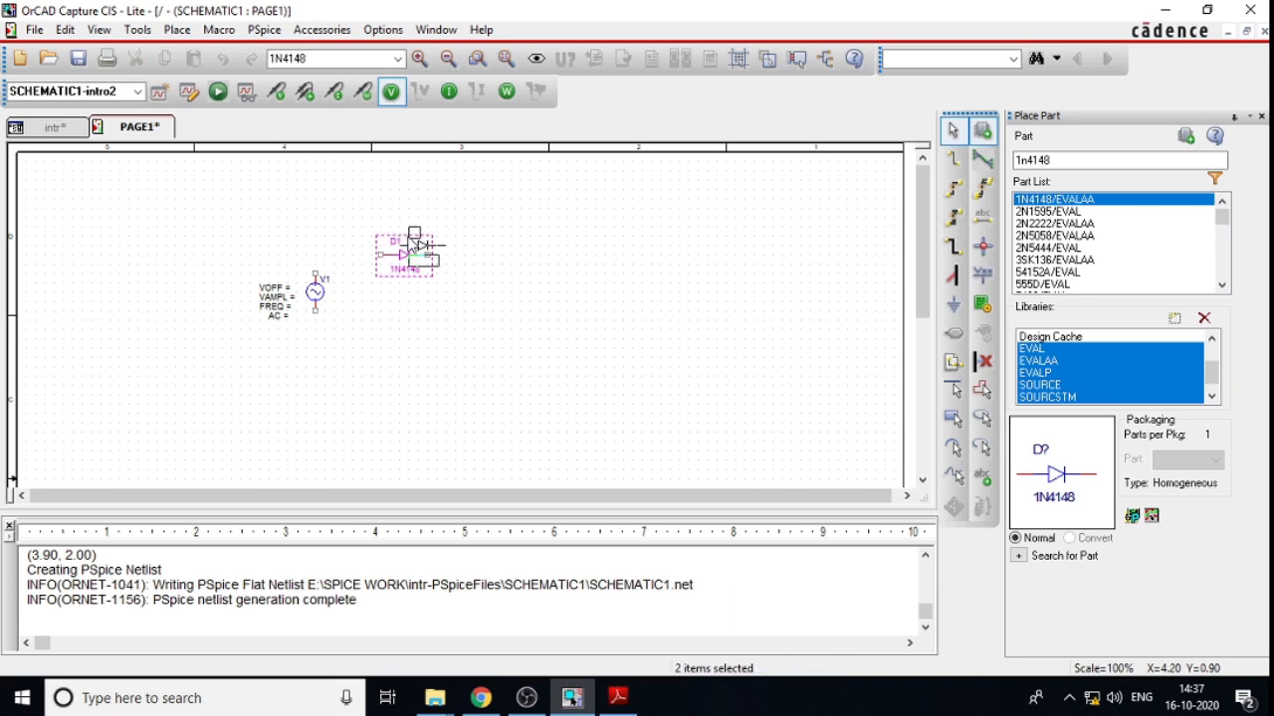
right_click(501, 244)
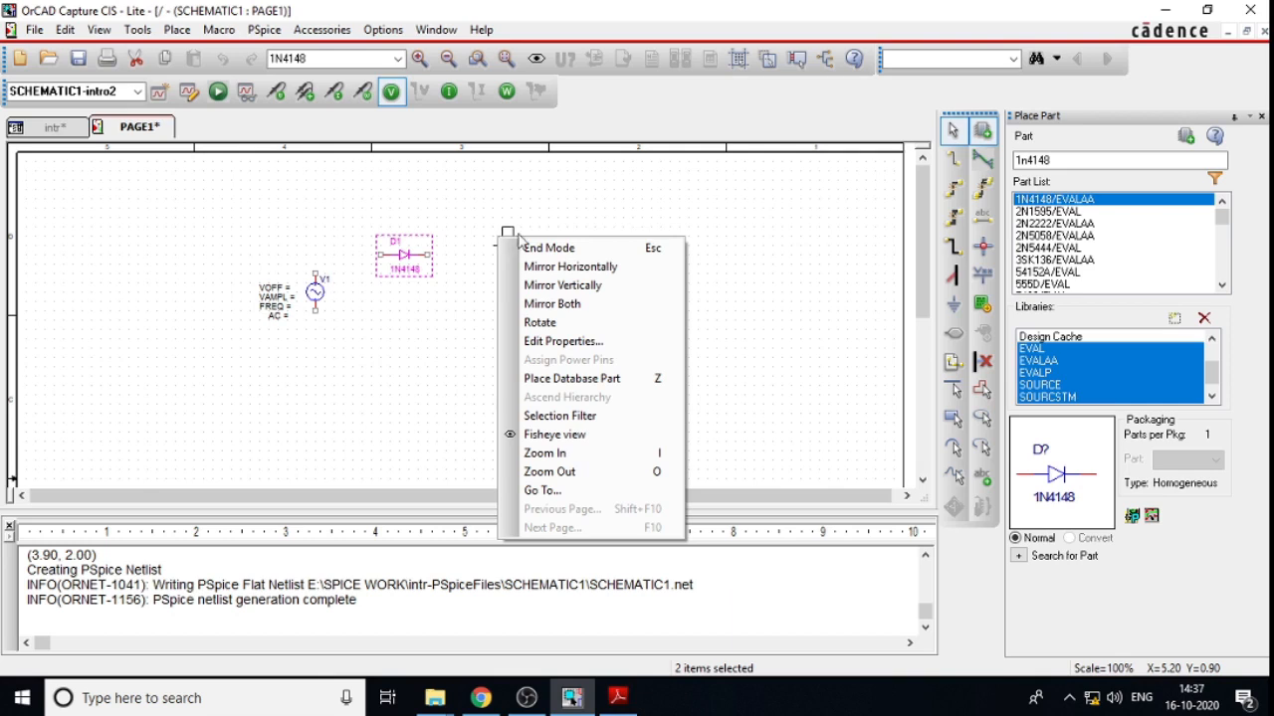
left_click(523, 249)
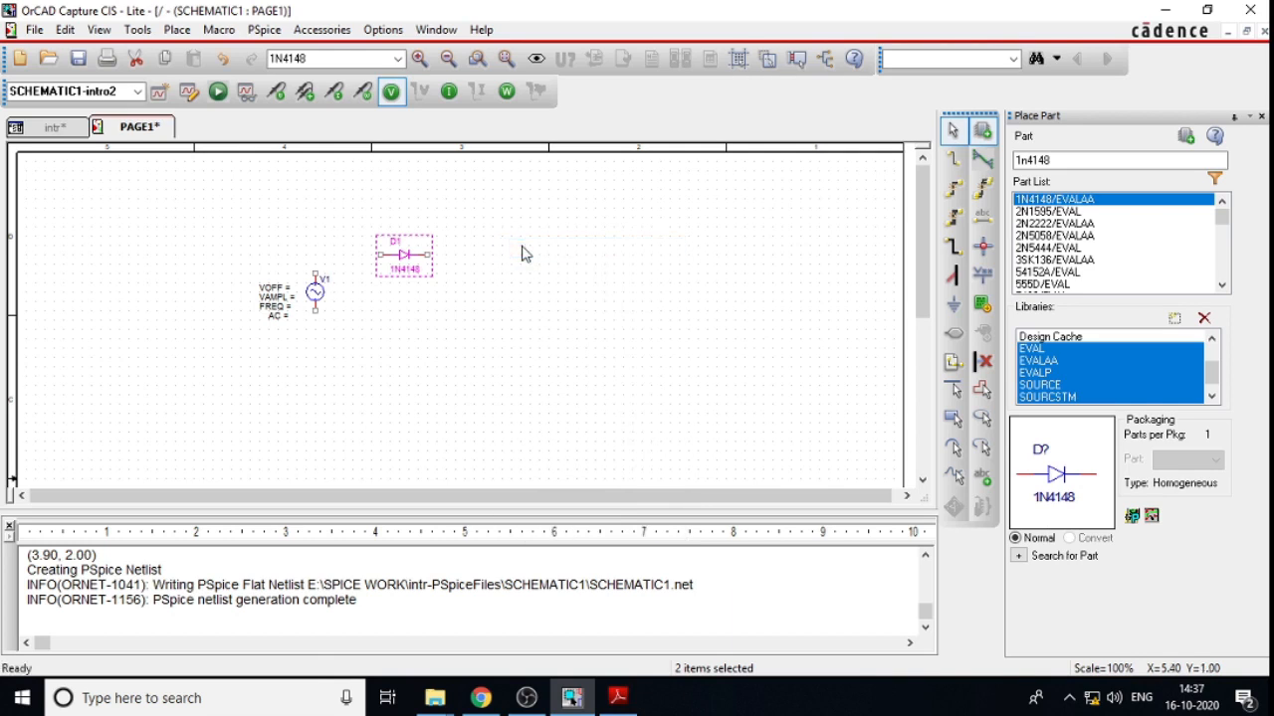
Step: Place a RESISTOR from the EVALAA library, rotated to stand vertically, to the right of the diode and end placement
left_click(1057, 159)
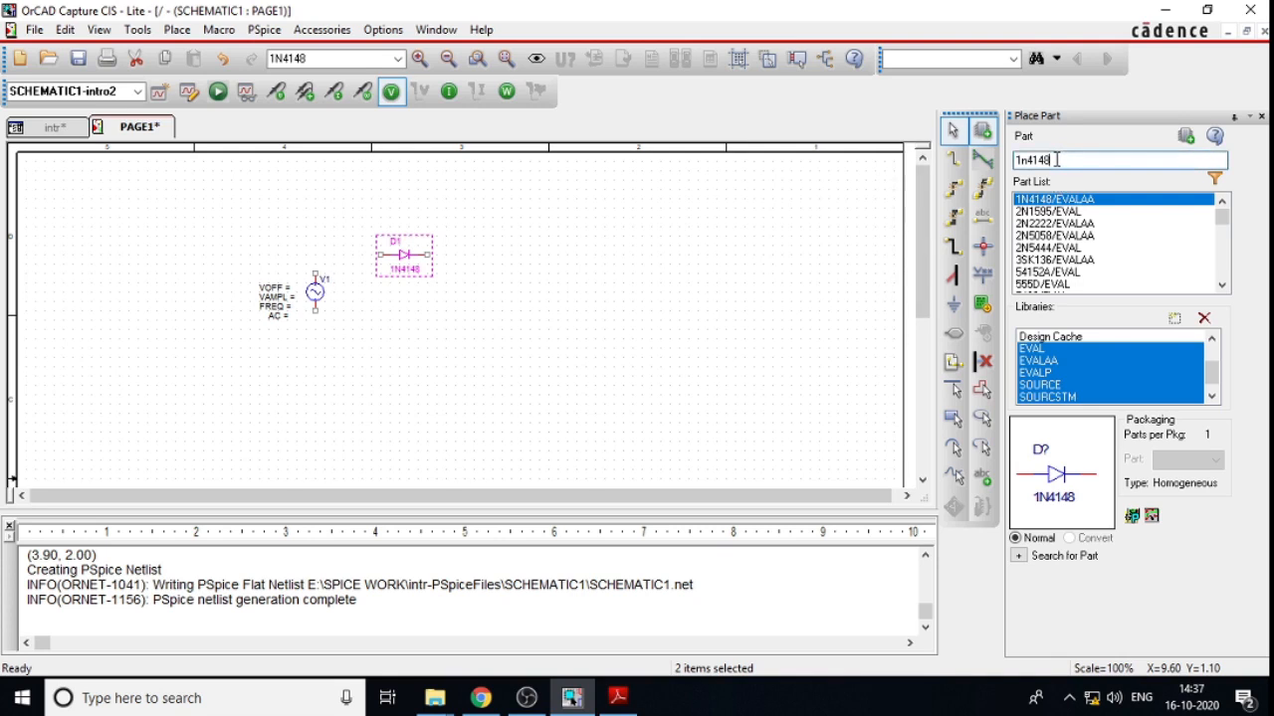
key("BackSpace")
key("BackSpace")
key("BackSpace")
key("BackSpace")
key("BackSpace")
key("BackSpace")
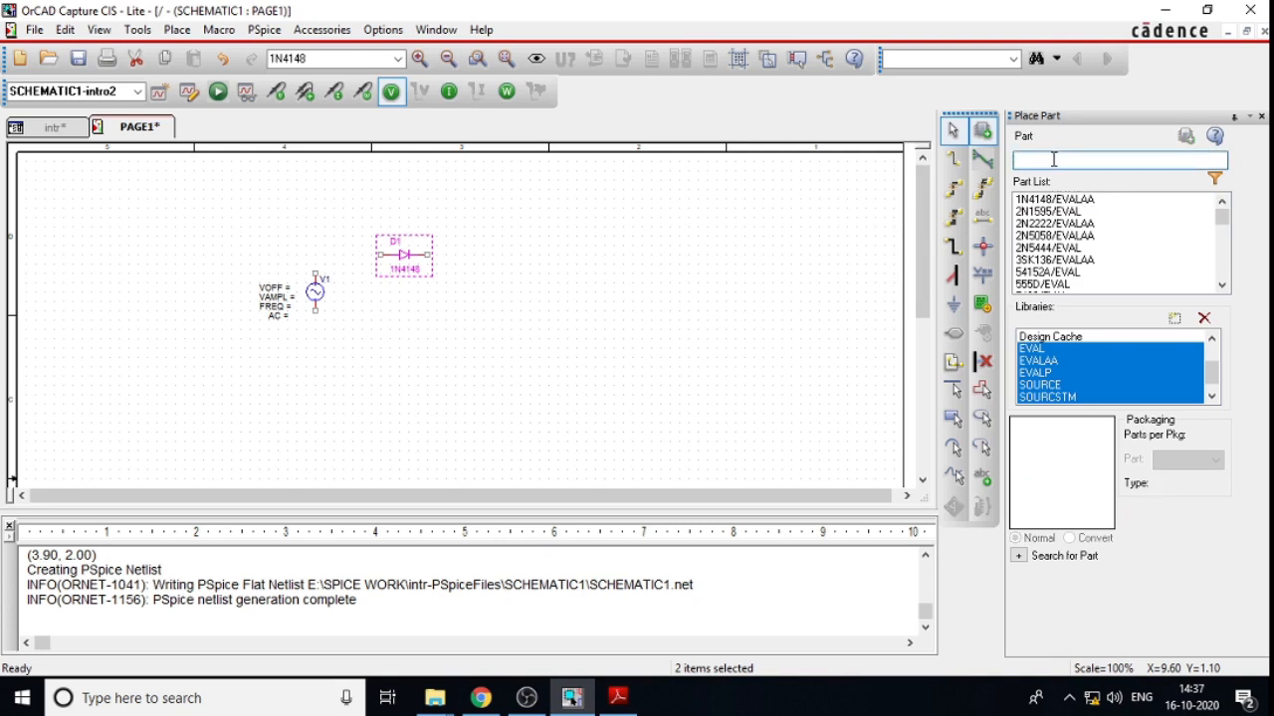
type("resISTOR")
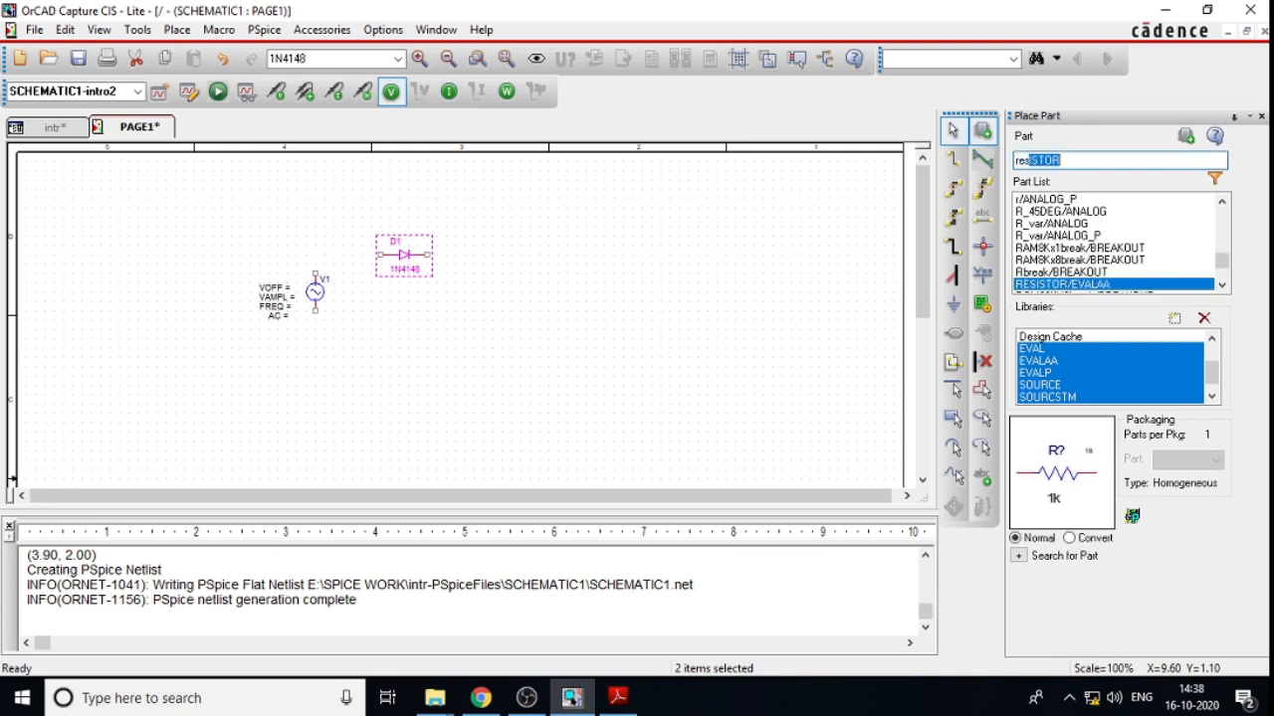
key("Return")
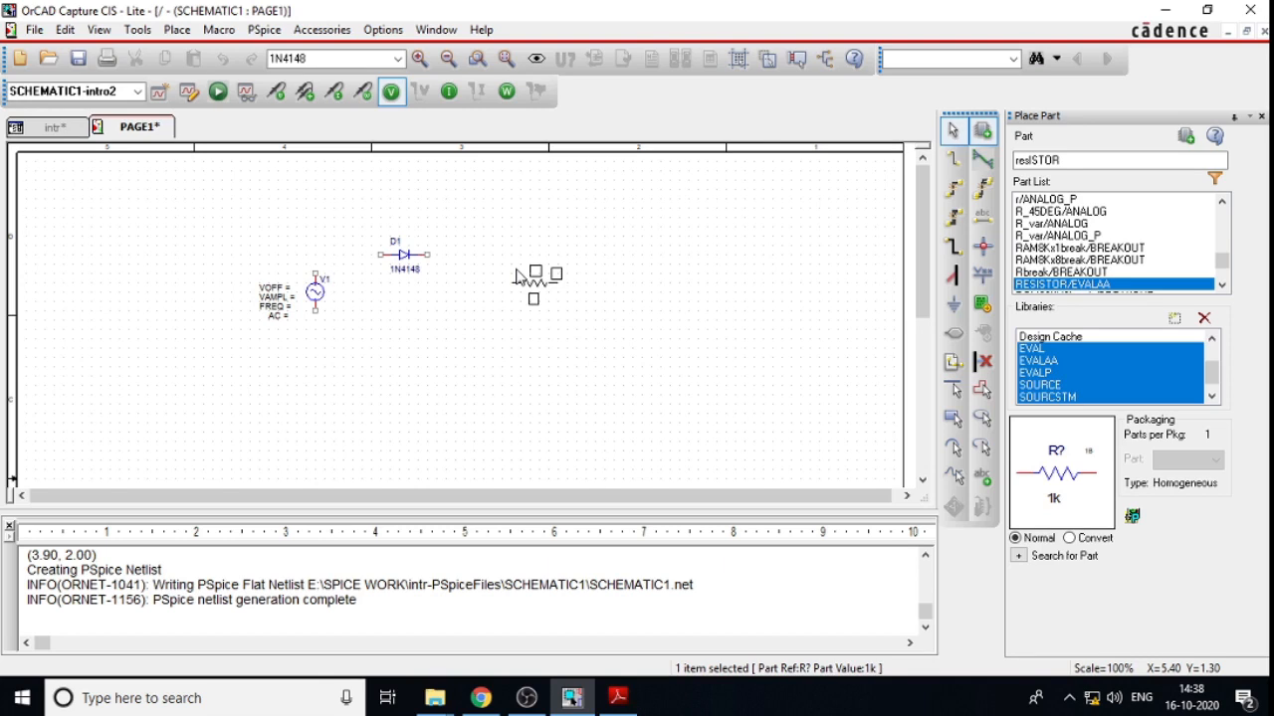
key("r")
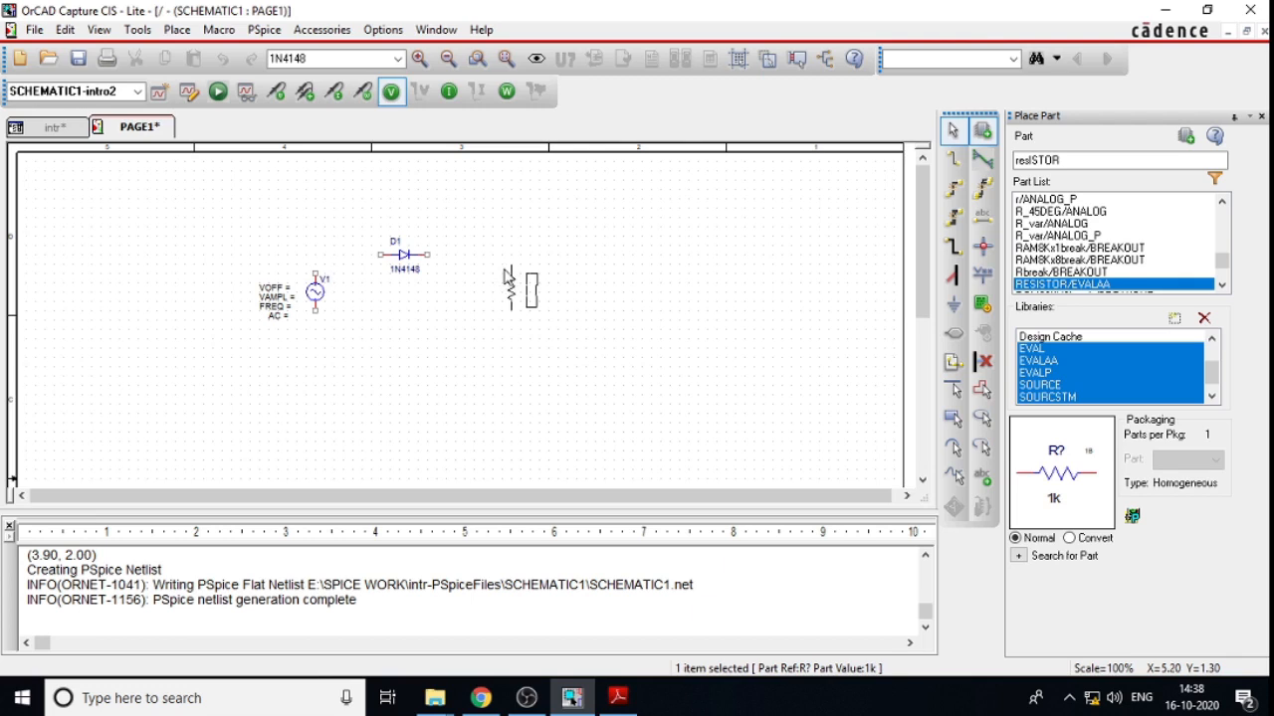
left_click(507, 281)
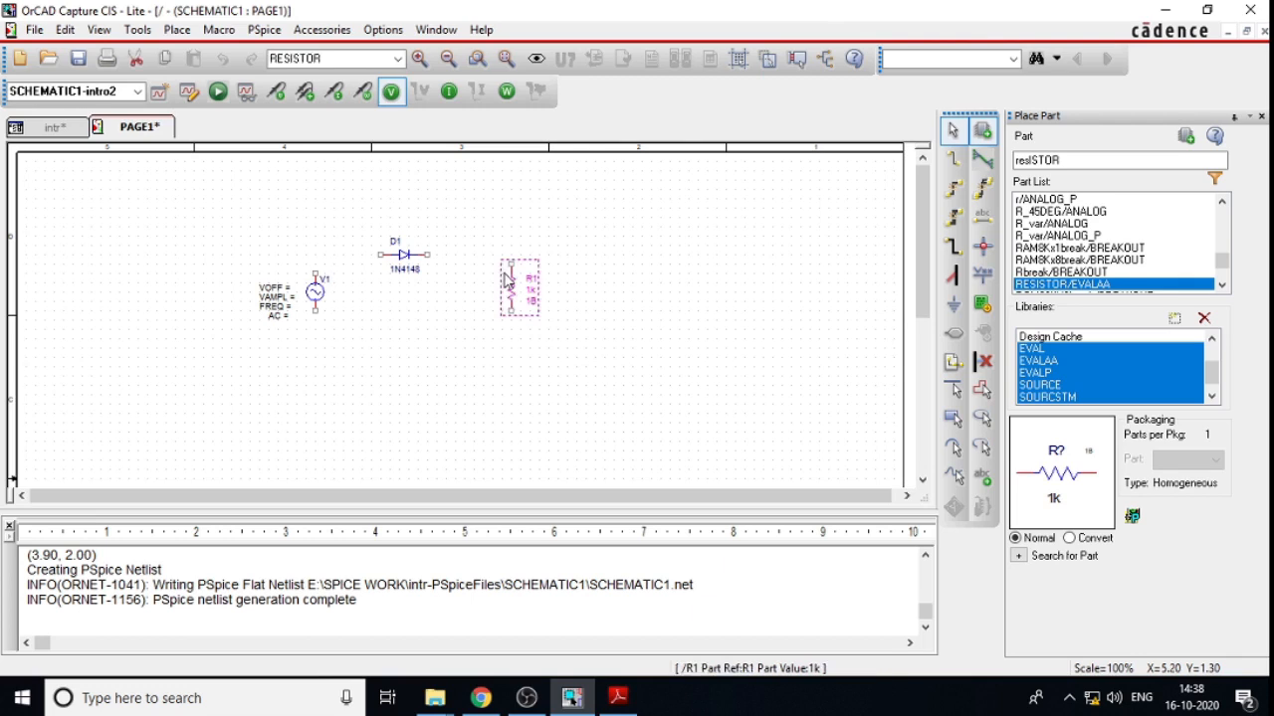
right_click(610, 299)
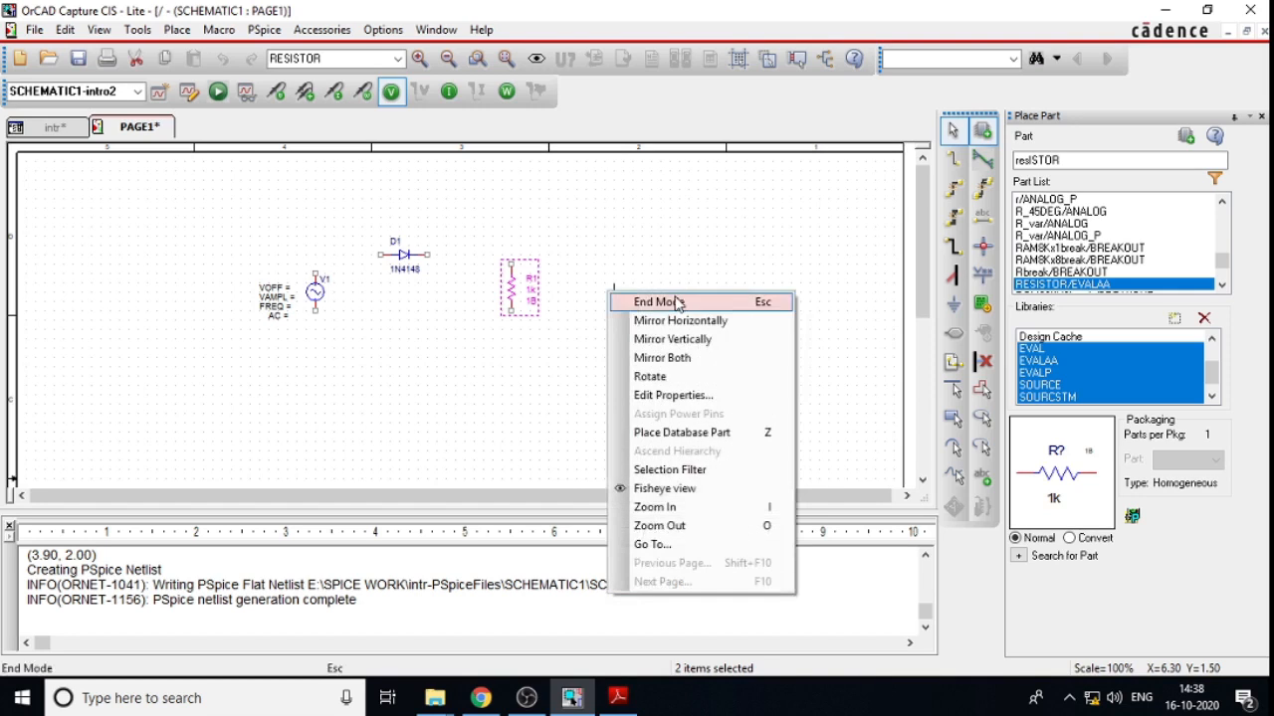
left_click(672, 299)
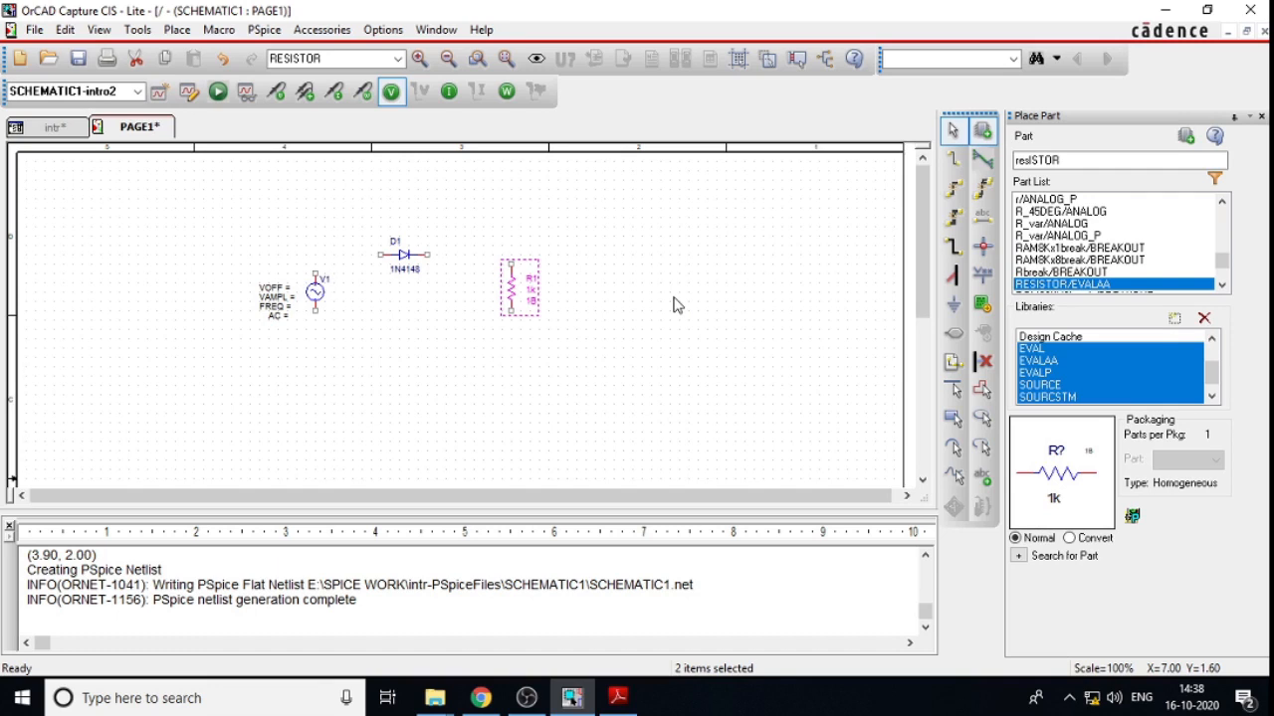
Step: Wire the source's upper terminal to the diode's anode and the diode's cathode to the resistor's upper pin
left_click(951, 164)
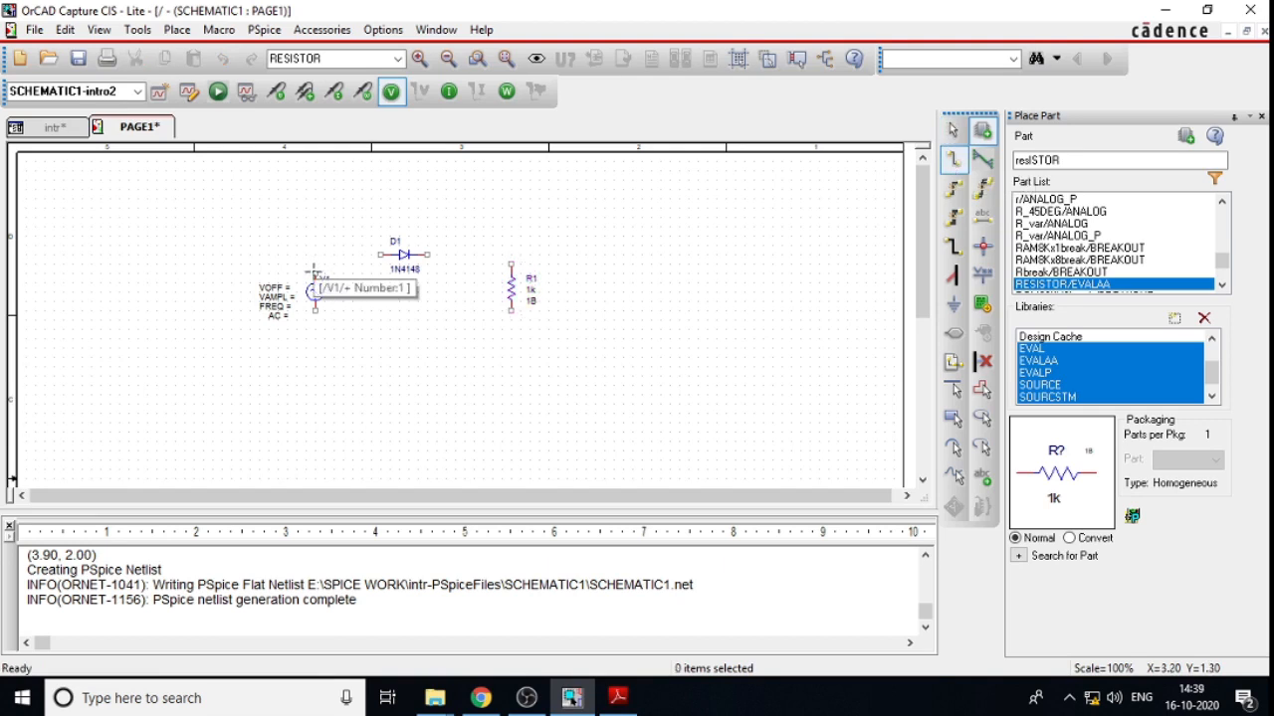
left_click(315, 273)
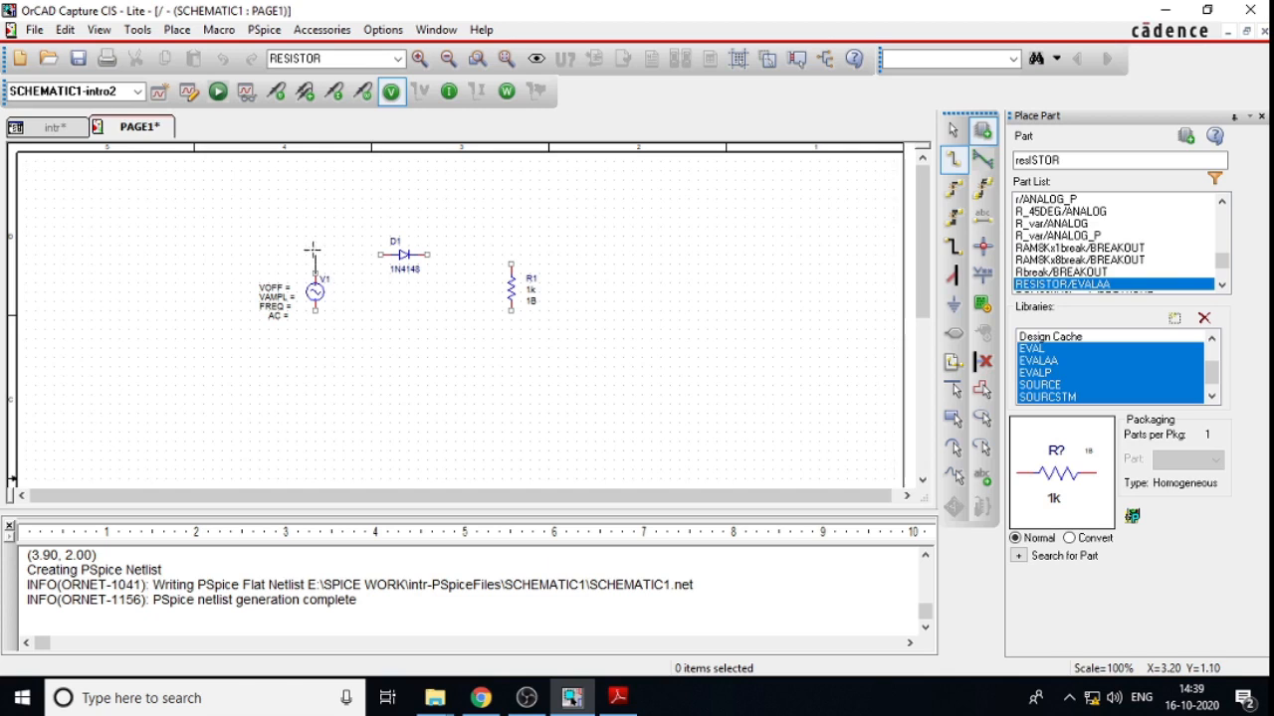
left_click(314, 254)
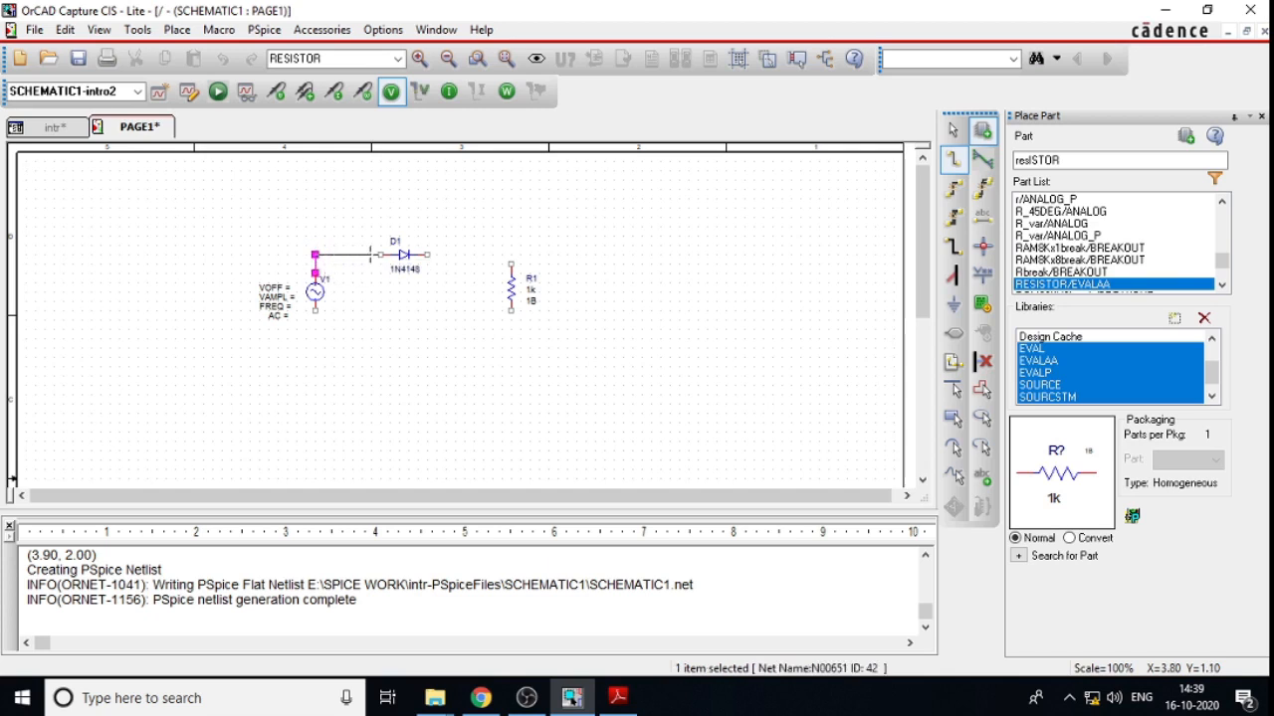
left_click(379, 255)
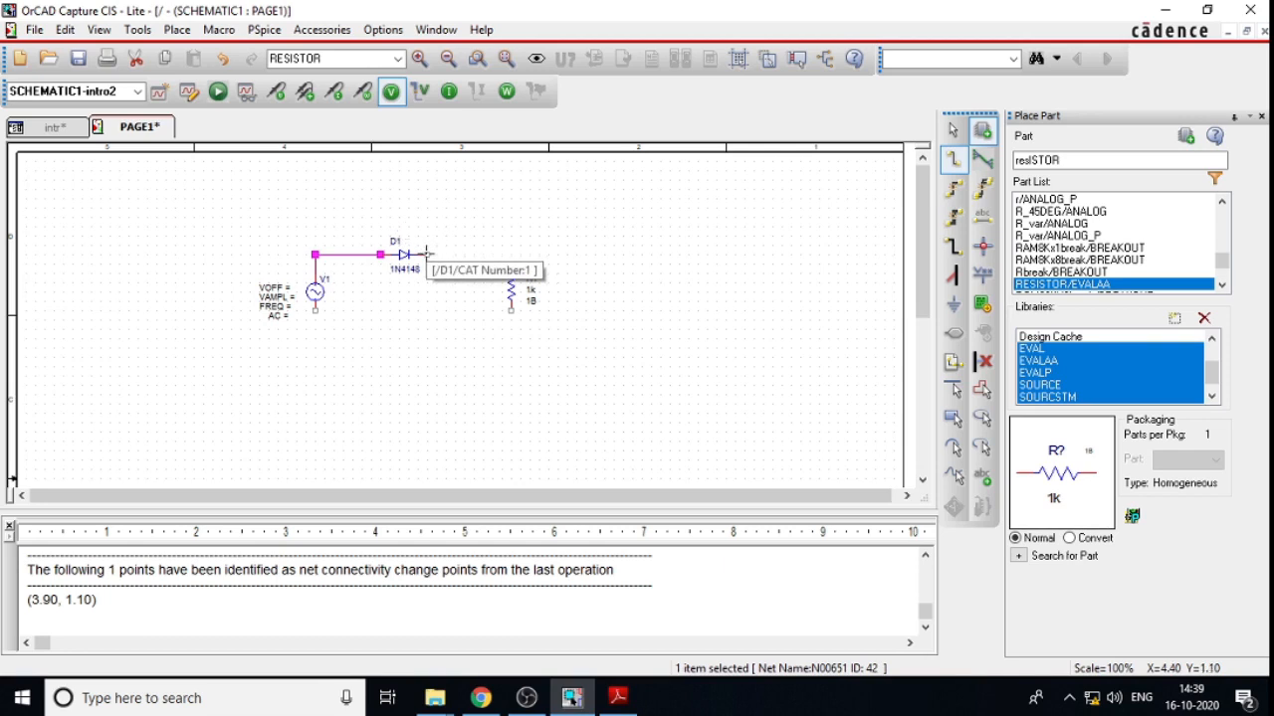
left_click(426, 255)
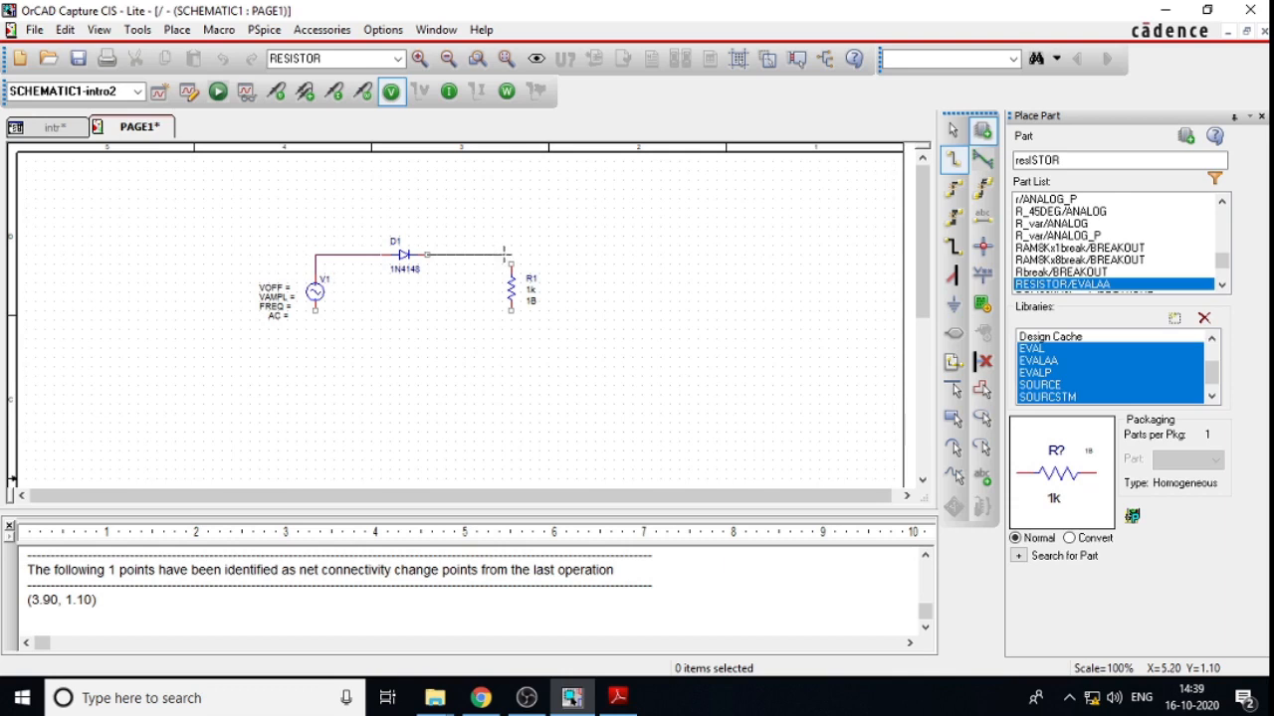
left_click(511, 255)
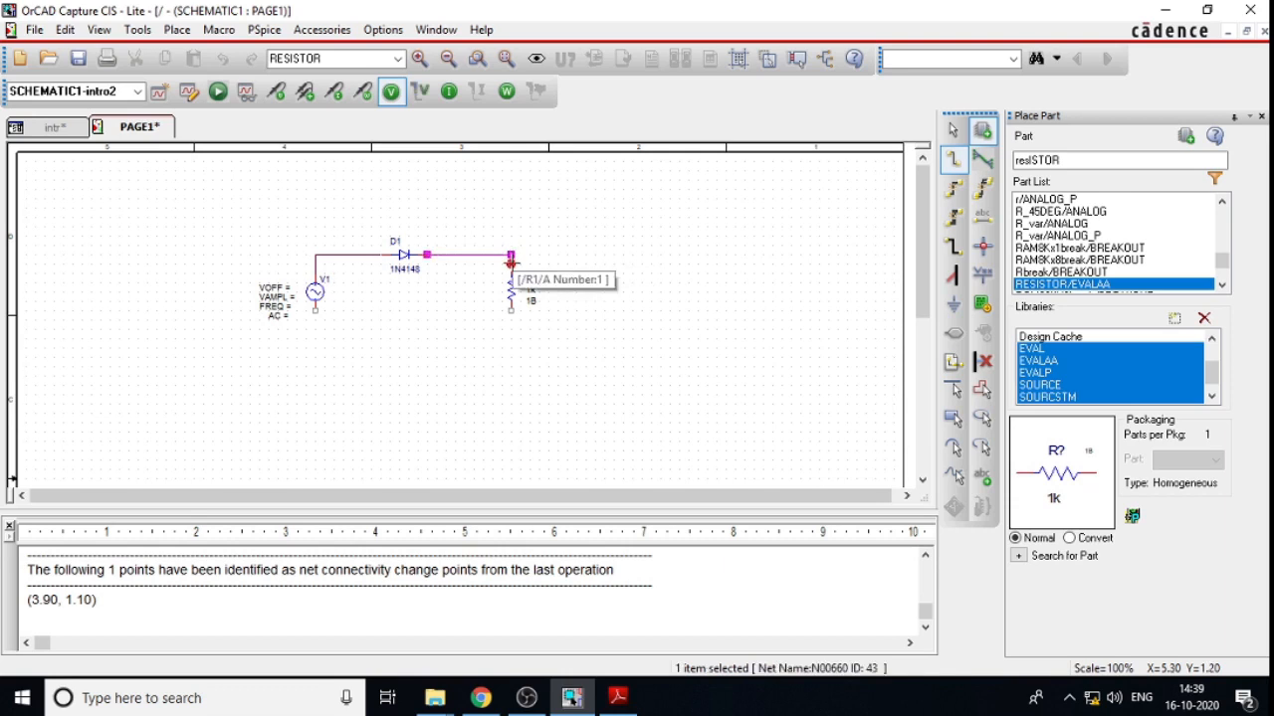
Step: Wire the source's lower terminal to the resistor's lower pin with a return path below both parts, and end wiring
left_click(314, 310)
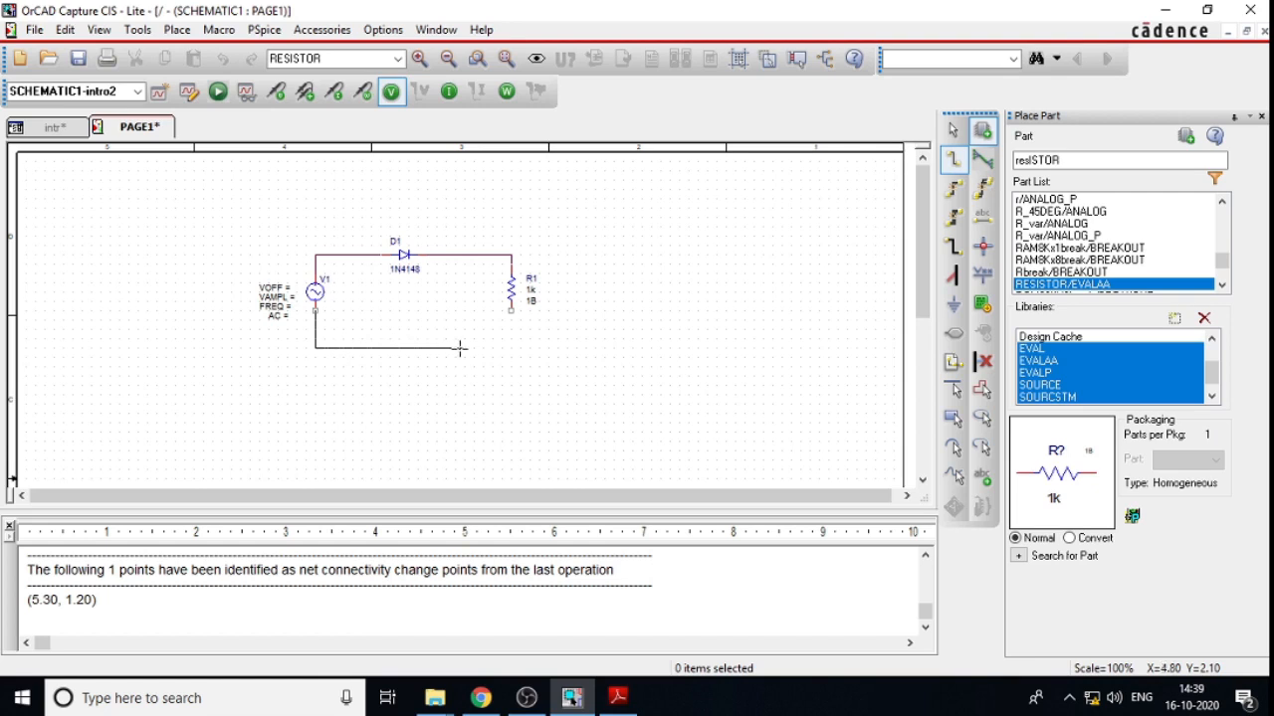
left_click(511, 310)
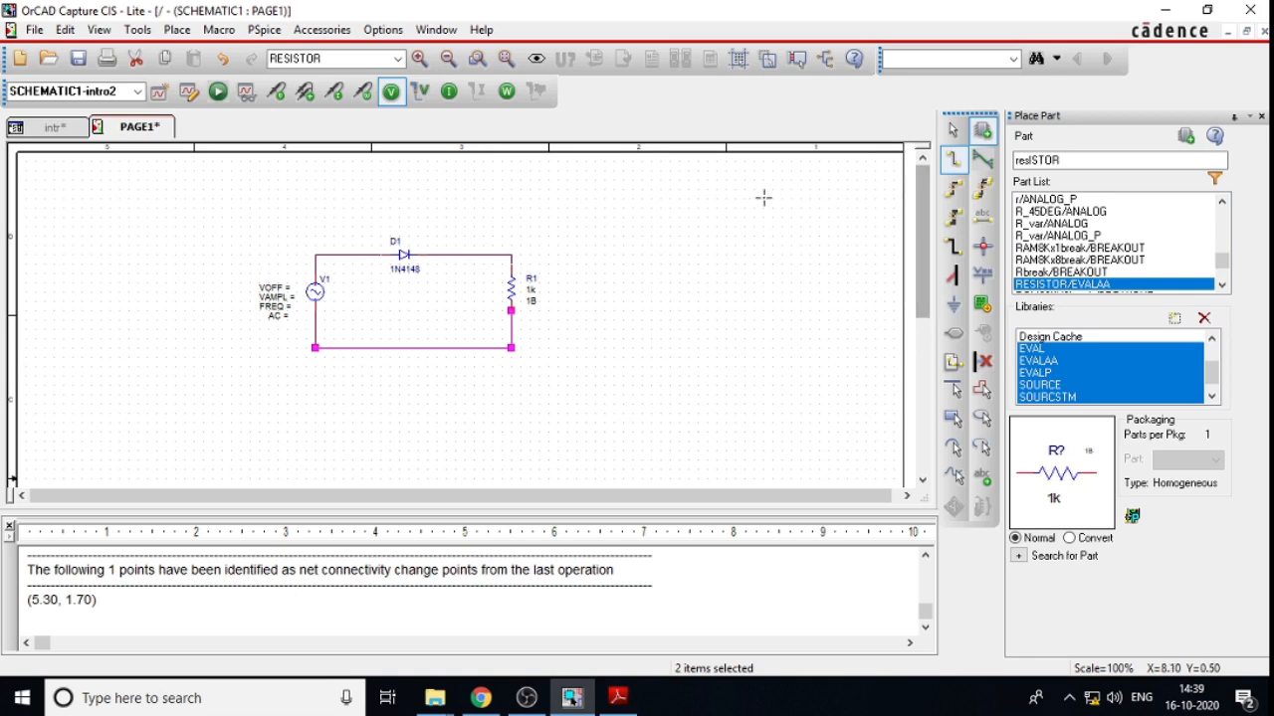
key("Escape")
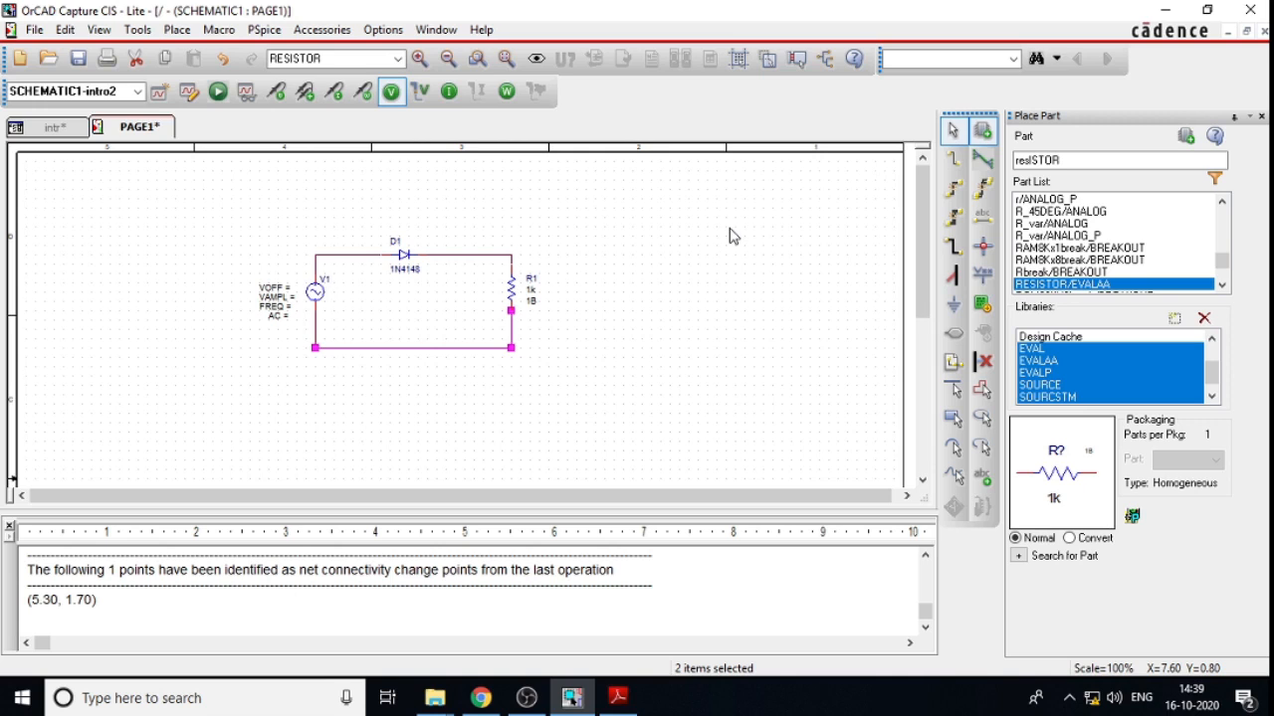
Step: Place a 0/CAPSYM ground on the bottom wire between the source and the resistor, and end placement
left_click(953, 309)
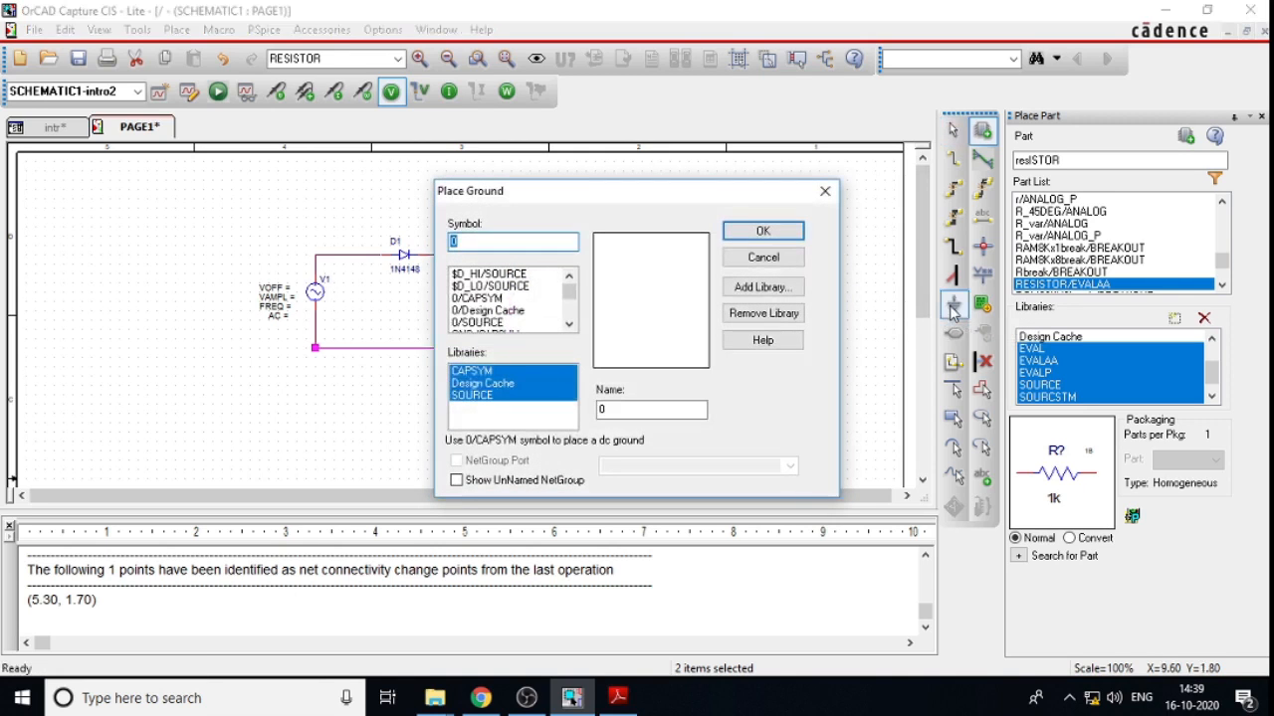
left_click(488, 300)
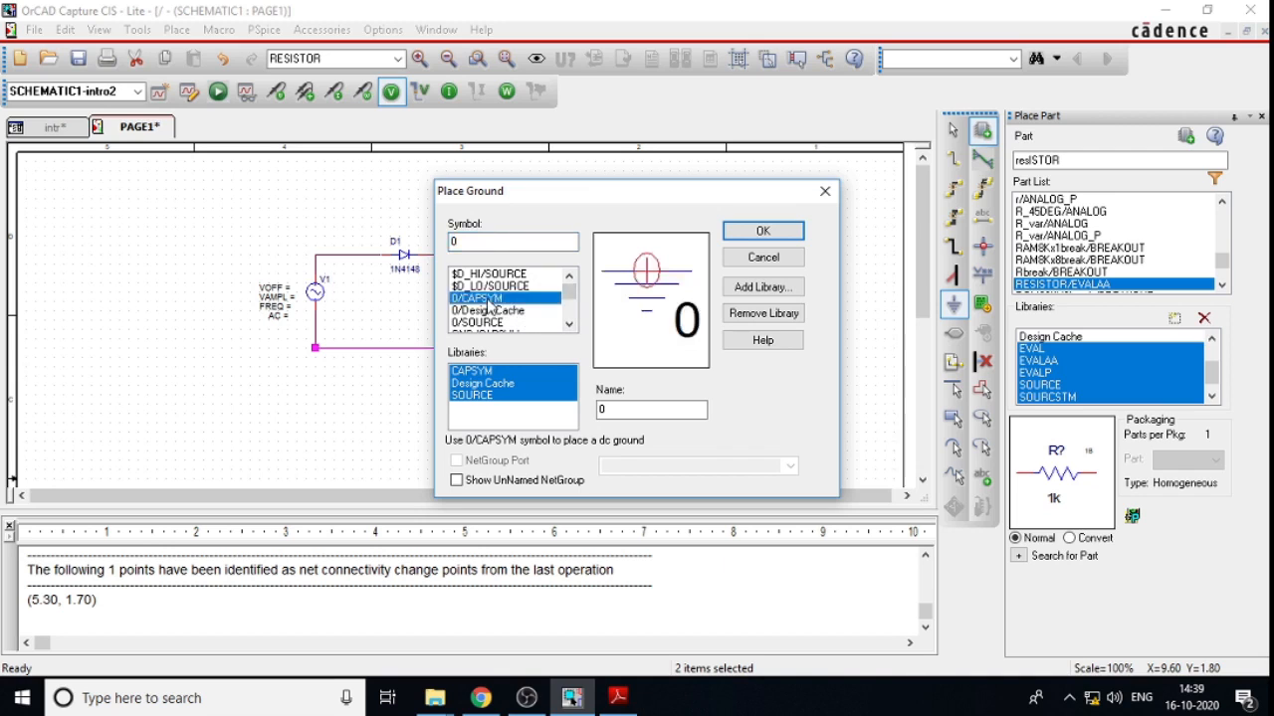
left_click(766, 233)
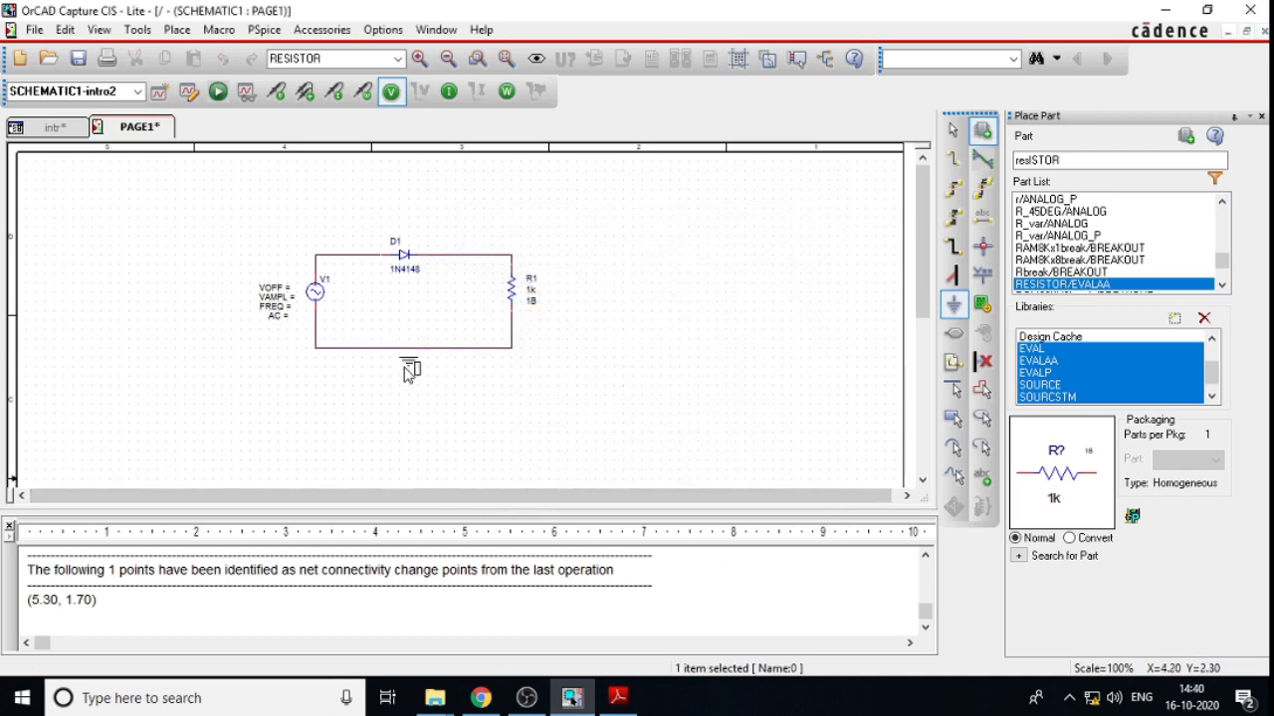
left_click(407, 364)
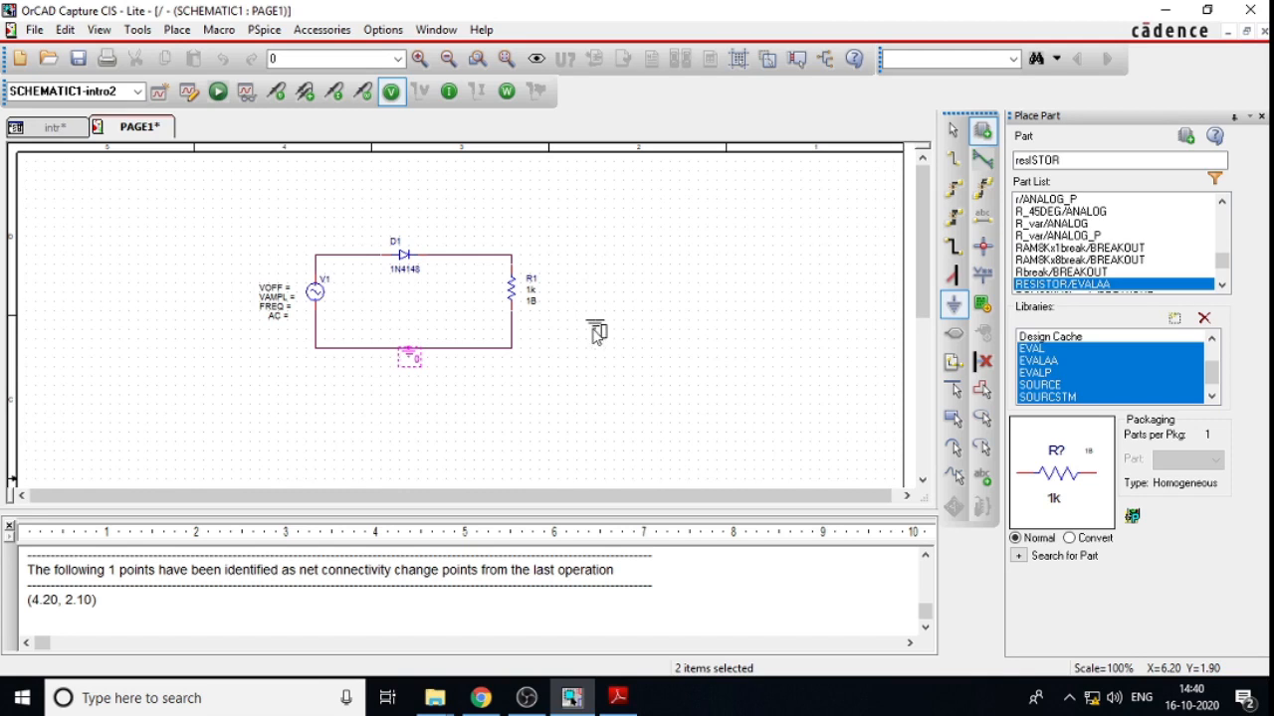
right_click(597, 335)
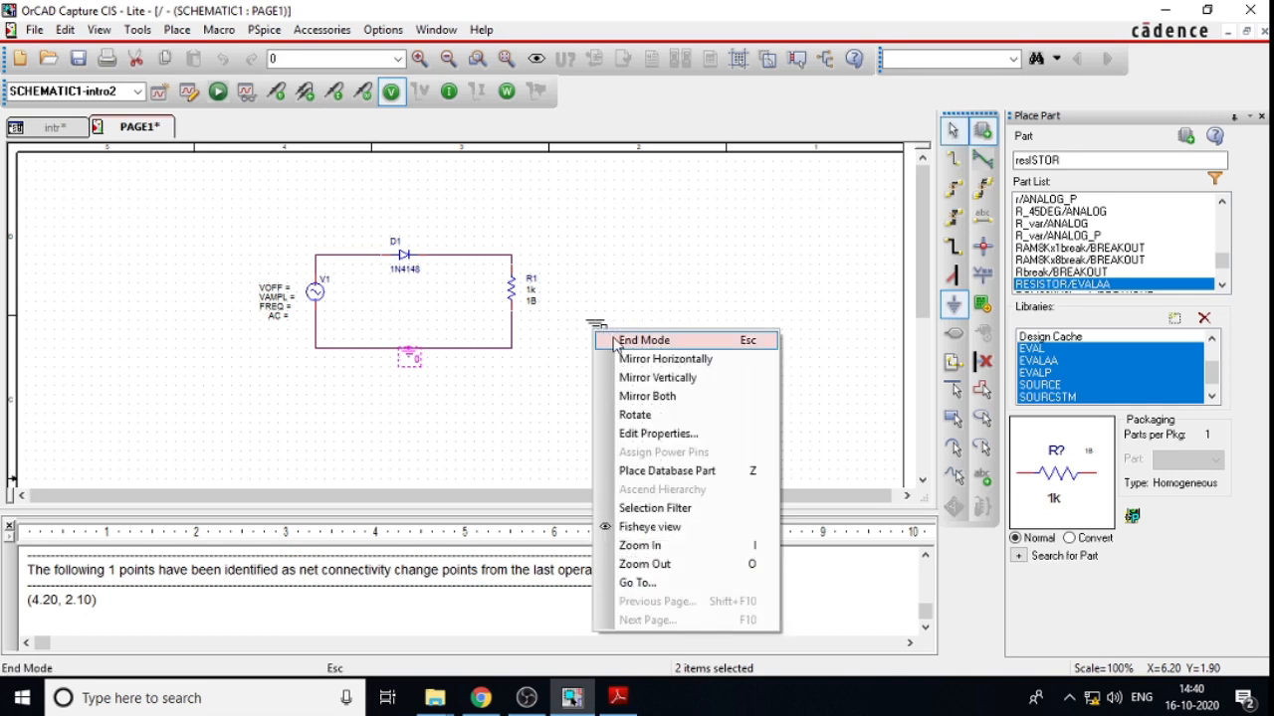
left_click(614, 341)
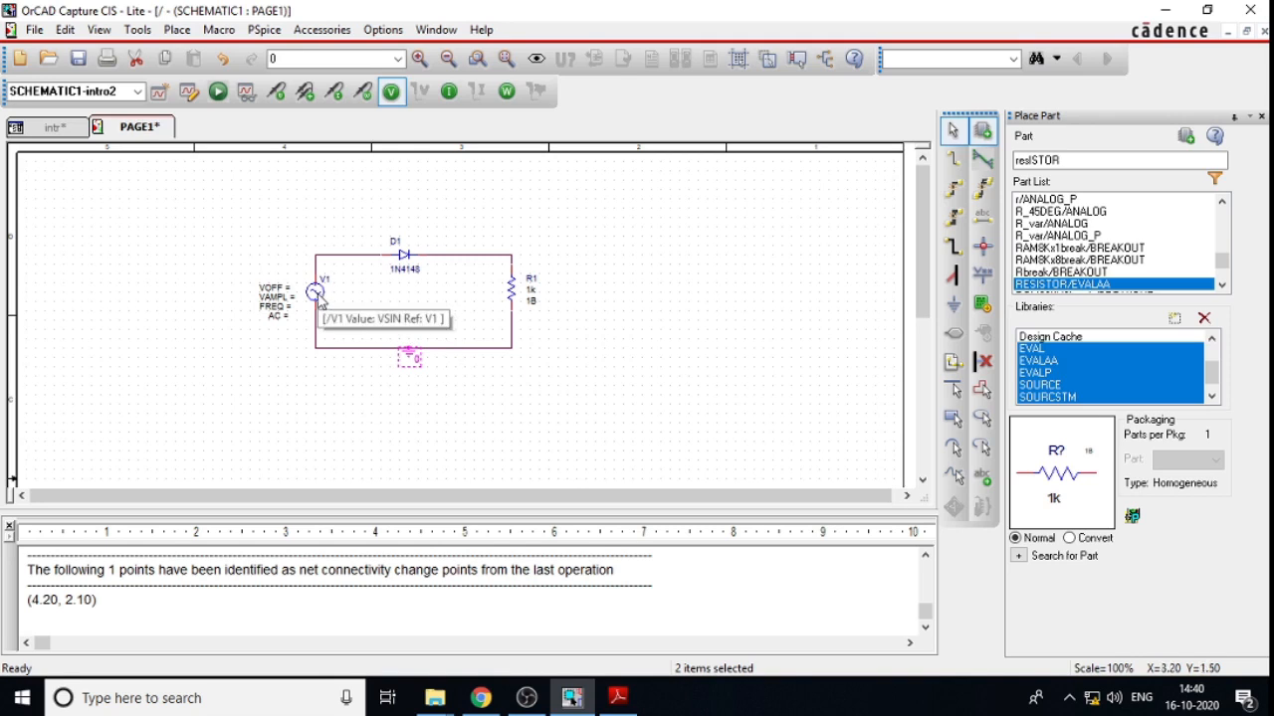
Step: Set the sine source's VOFF to 0v and its VAMPL to 10v
double_click(272, 289)
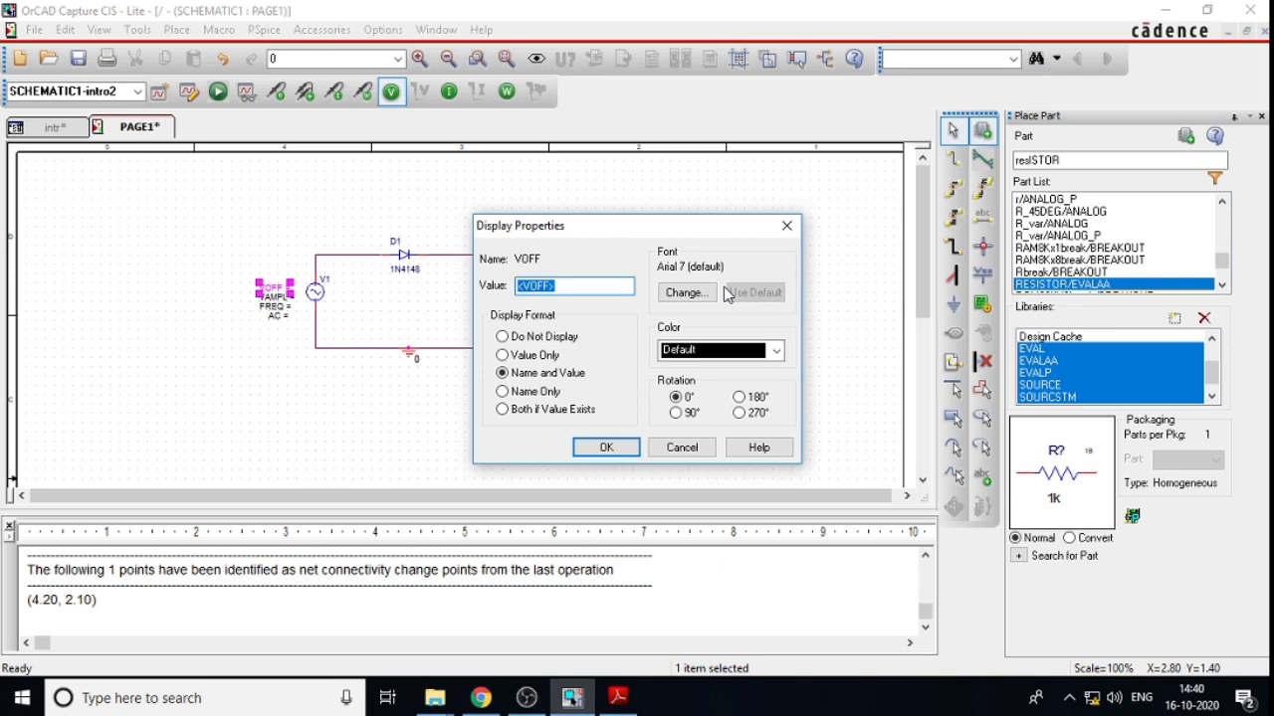
type("0v")
left_click(604, 447)
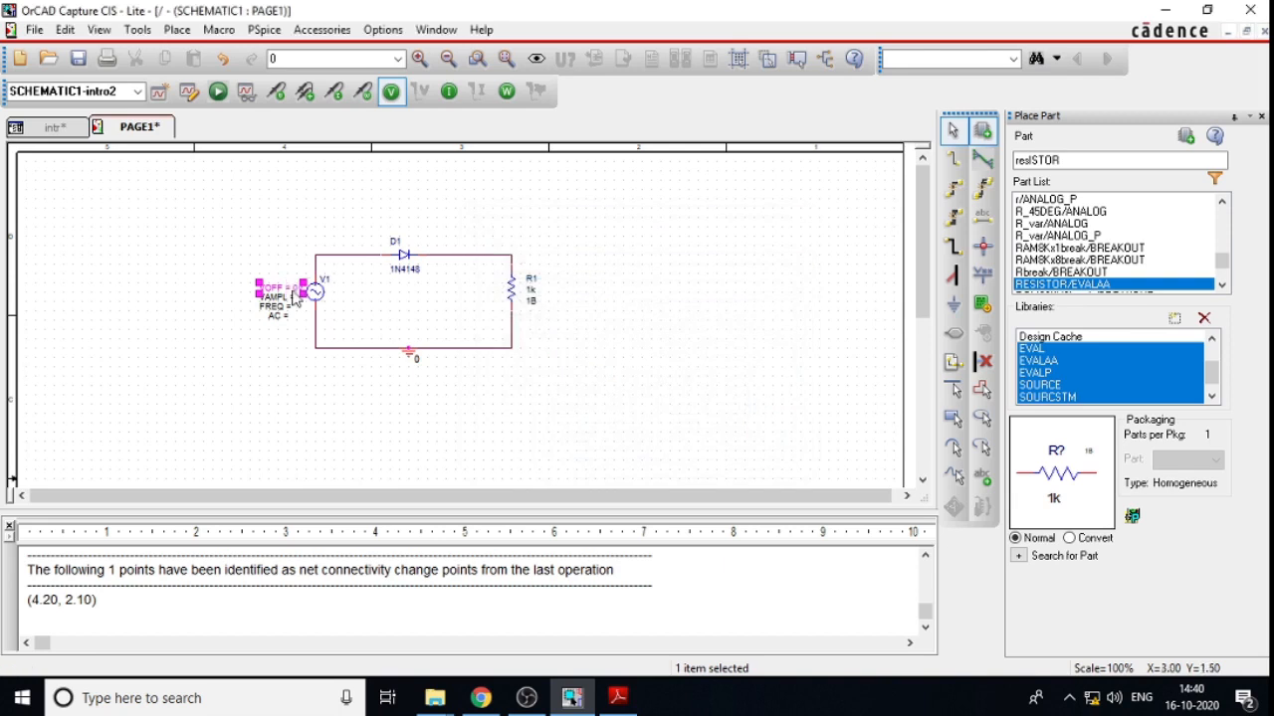
double_click(302, 305)
type("1")
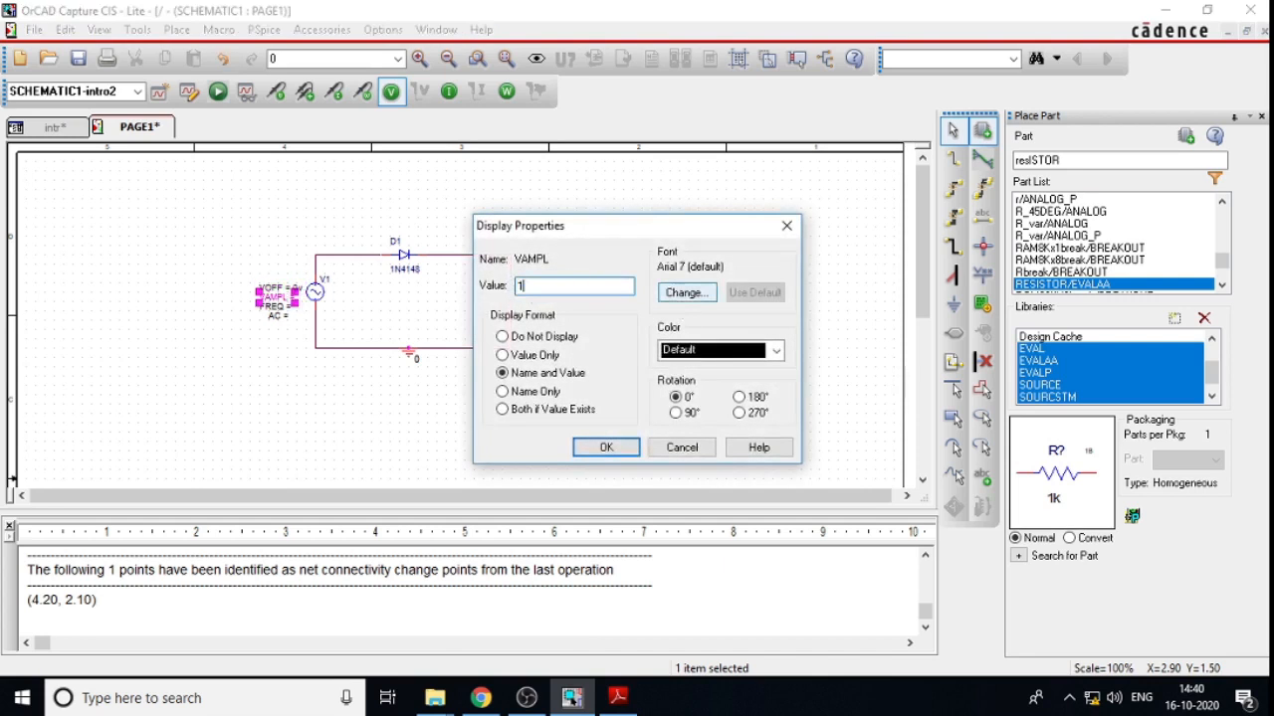
type("0v")
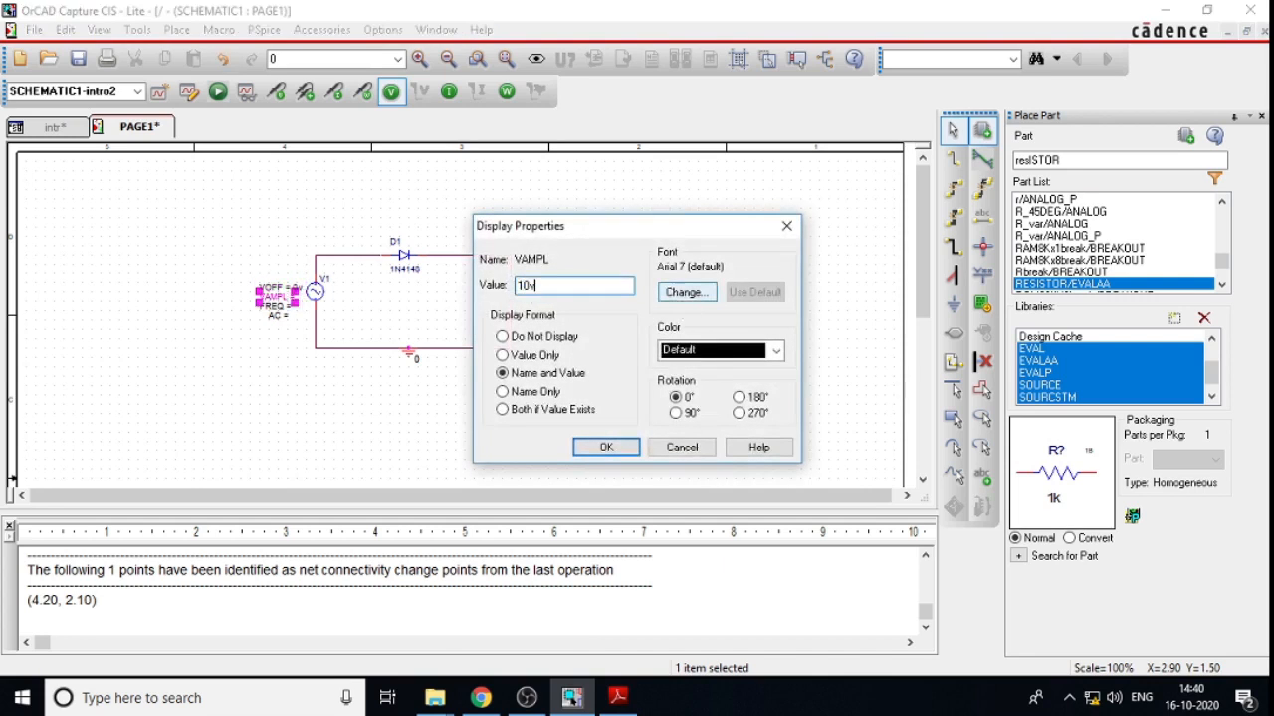
left_click(606, 446)
Step: Set the sine source's FREQ to 50hz and its AC value to 0v
double_click(274, 306)
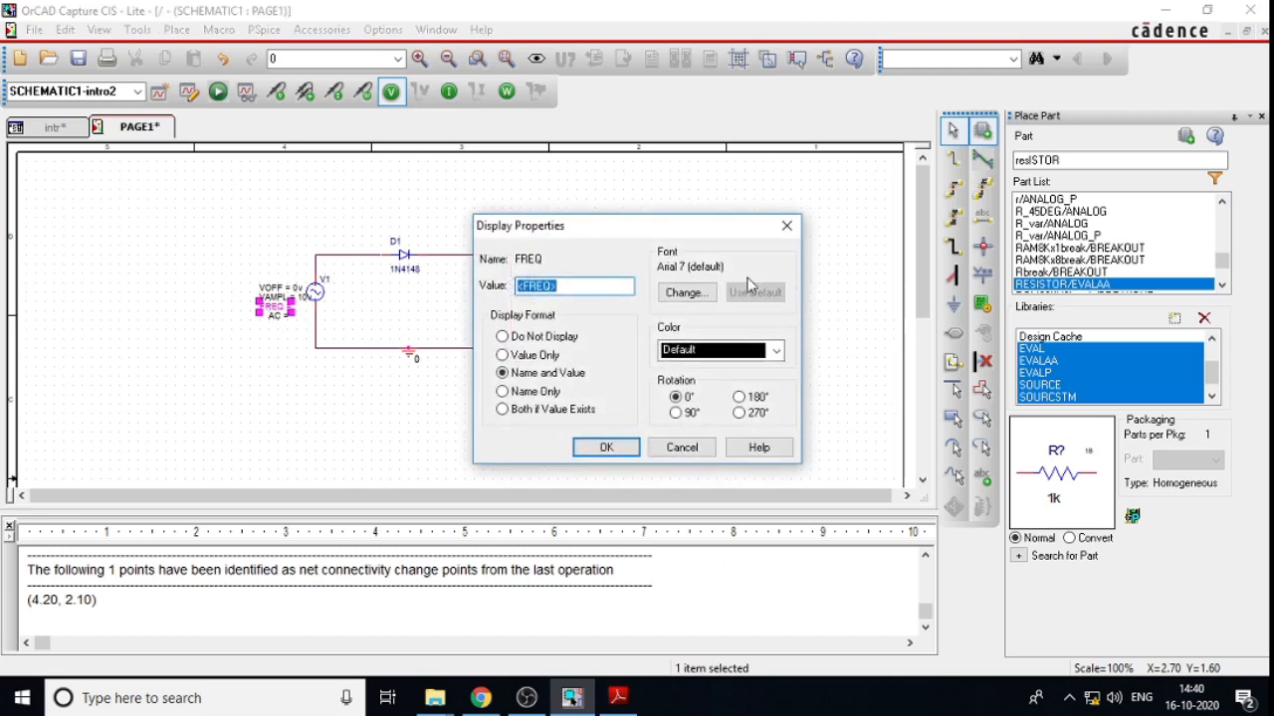
type("5")
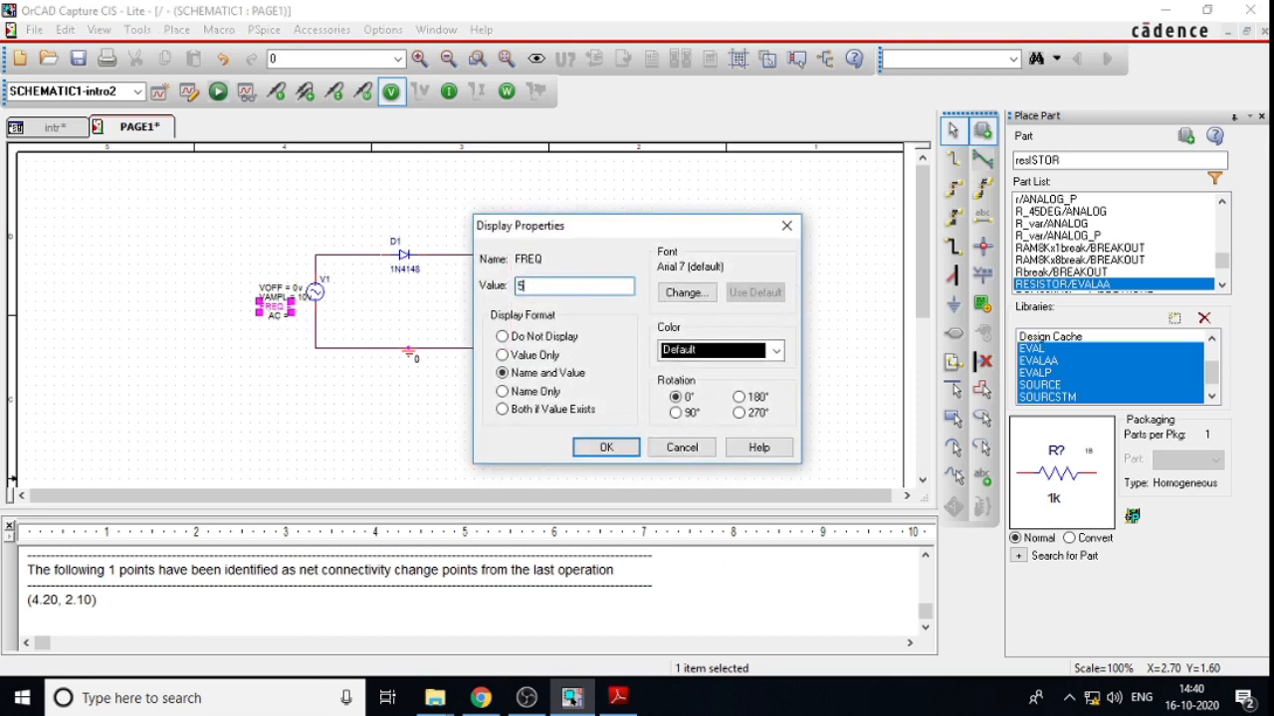
type("0hz")
left_click(593, 448)
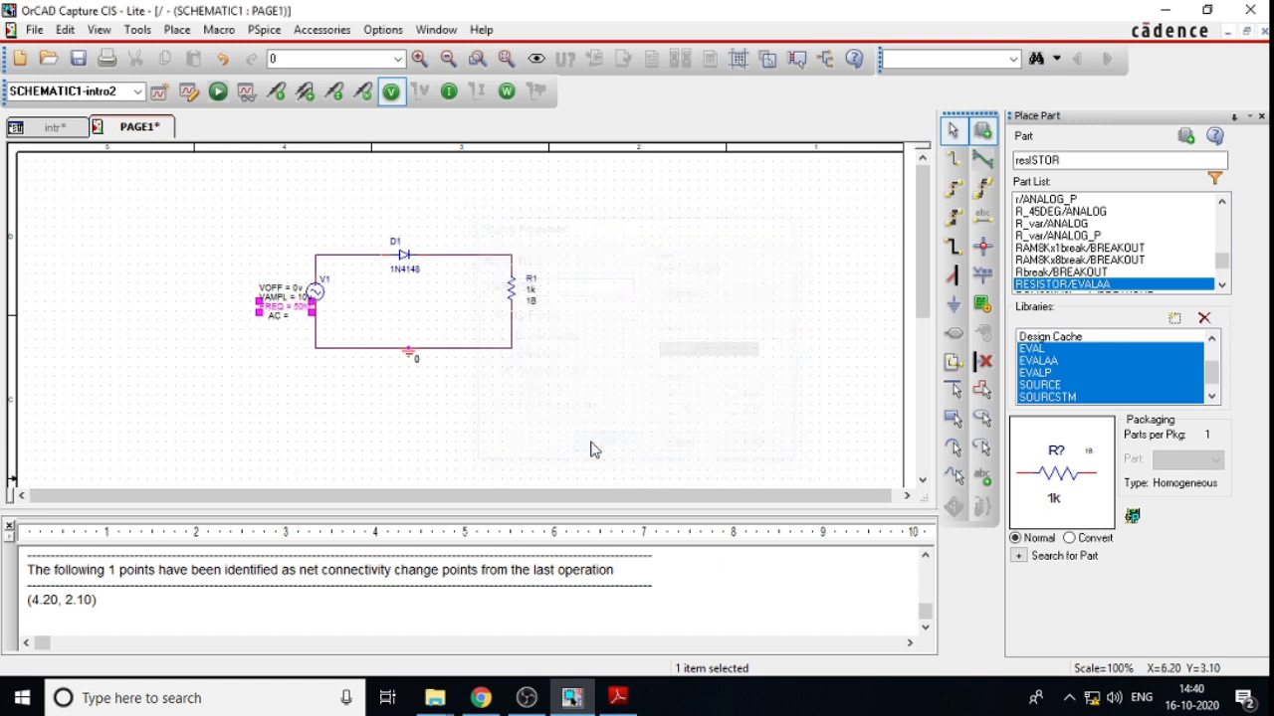
double_click(278, 315)
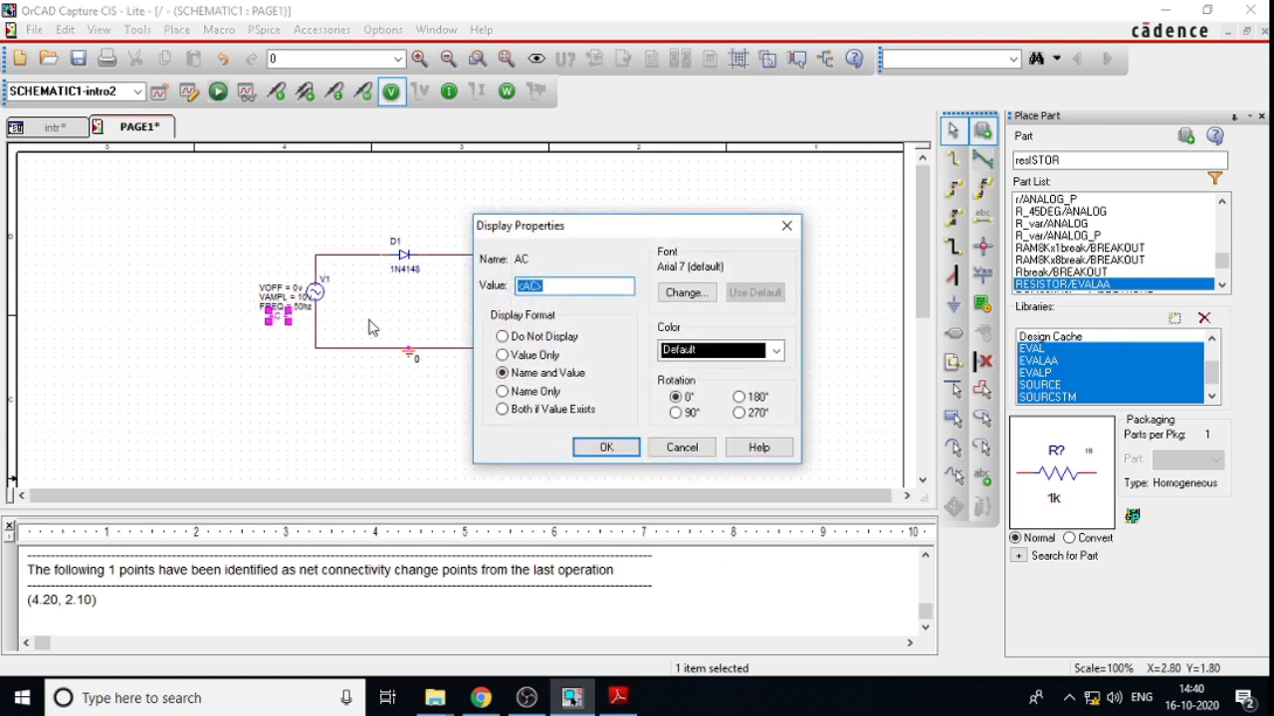
type("0v")
left_click(607, 447)
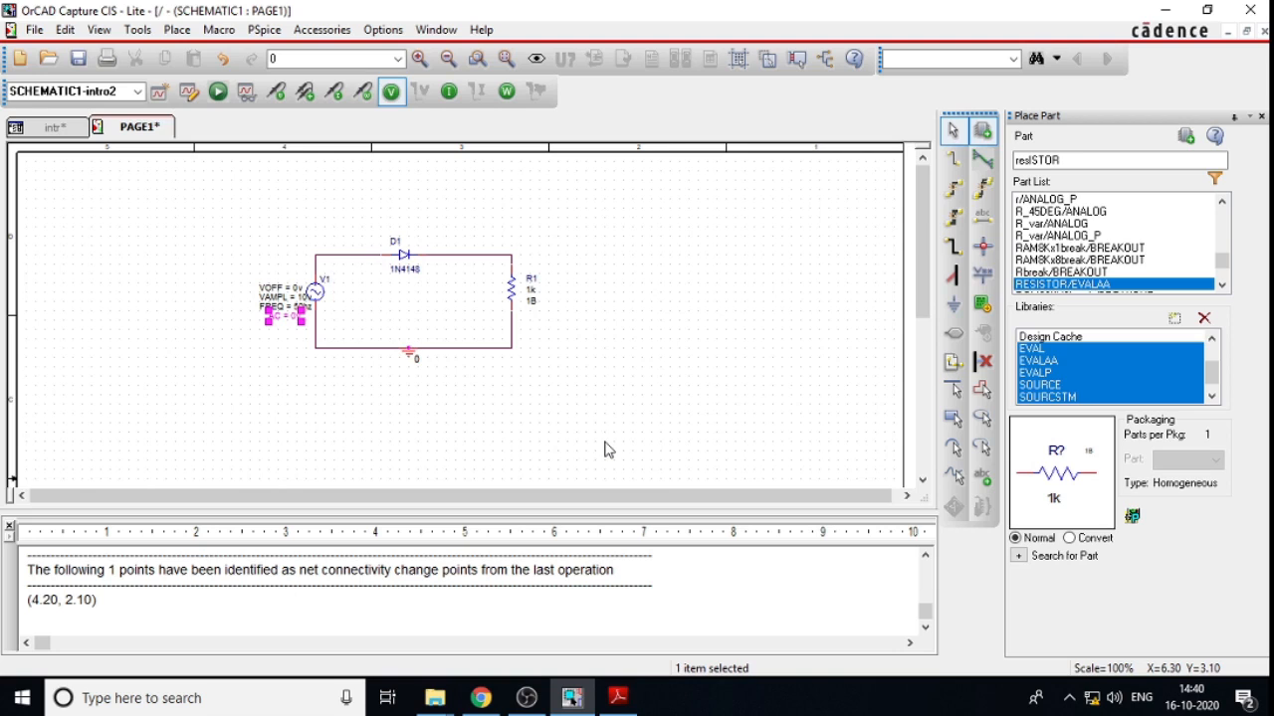
Step: Create a new PSpice simulation profile named hwr that inherits from none
left_click(265, 30)
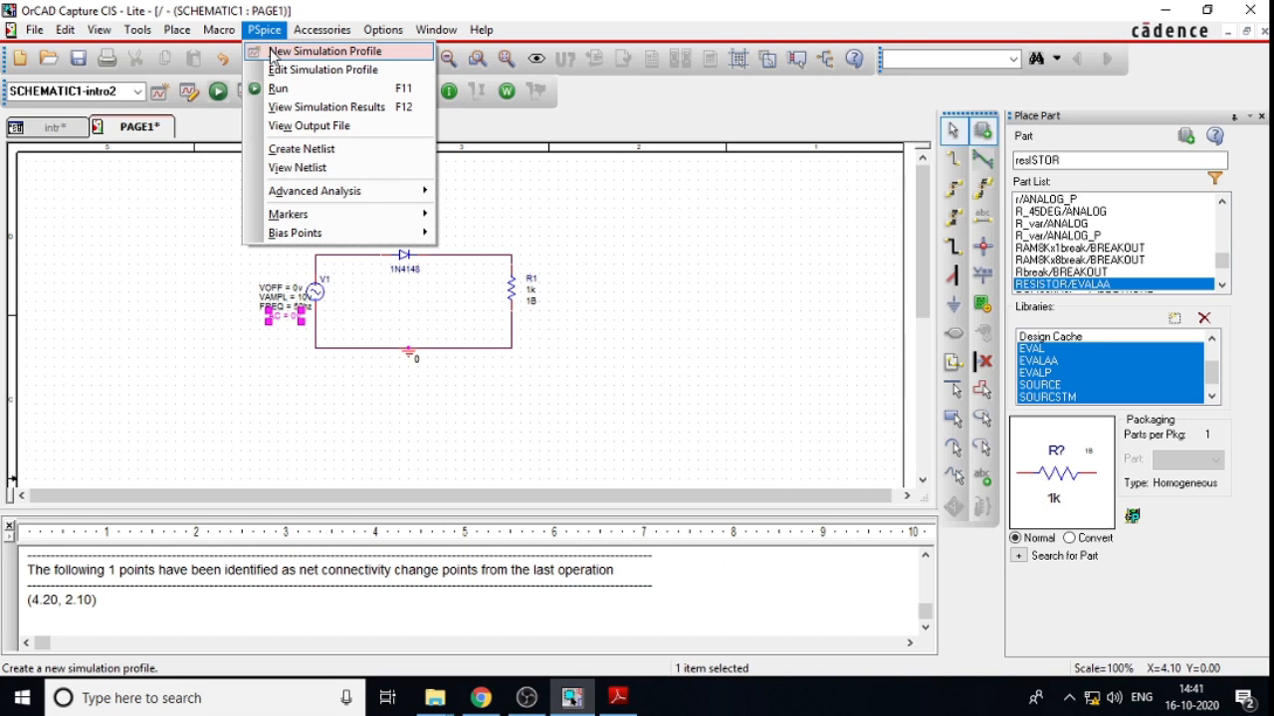
left_click(272, 53)
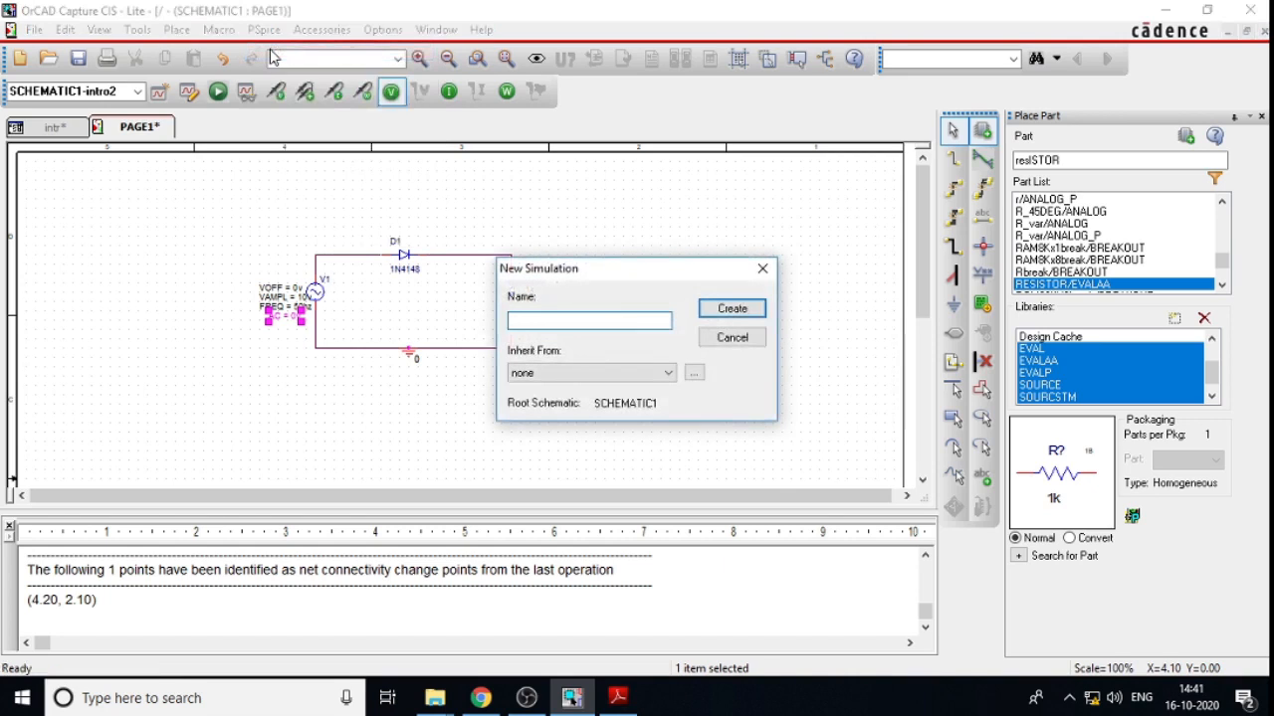
type("N")
type("a")
key("BackSpace")
type("wr")
left_click(733, 308)
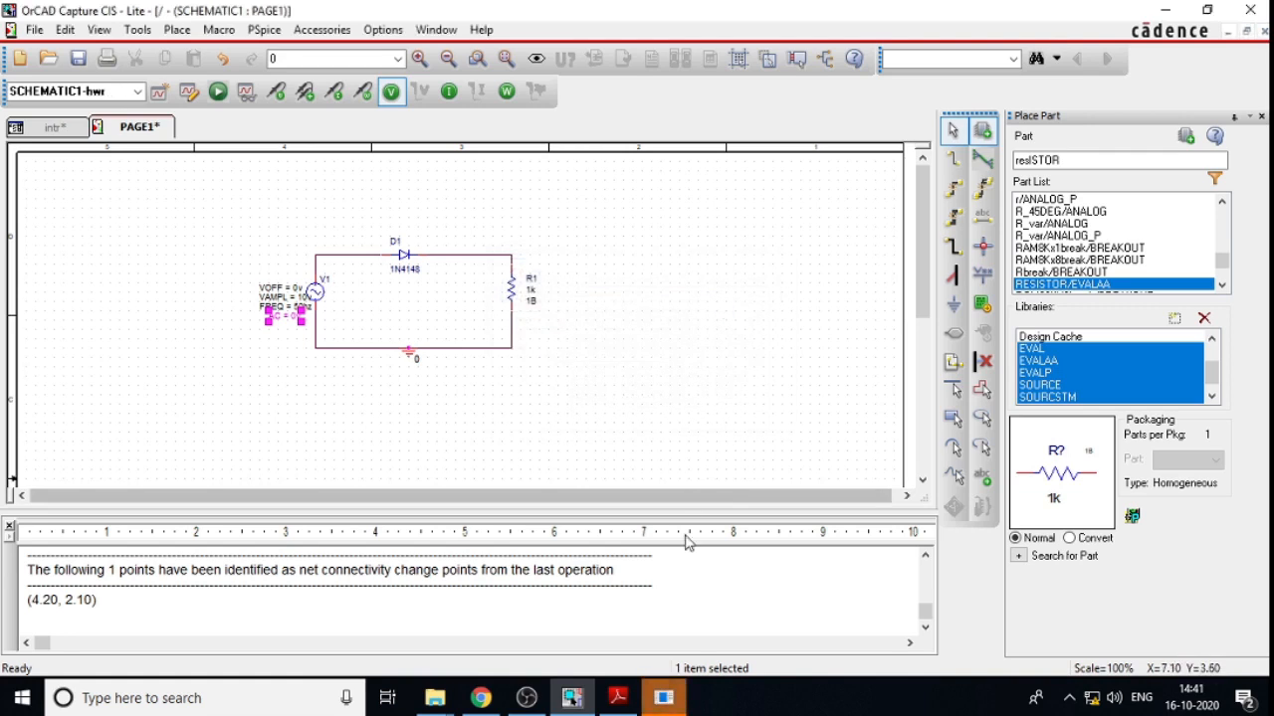
Step: Set the hwr profile's transient analysis to run to 100ms with a maximum step size of 100us, and apply the settings
mouse_move(663, 707)
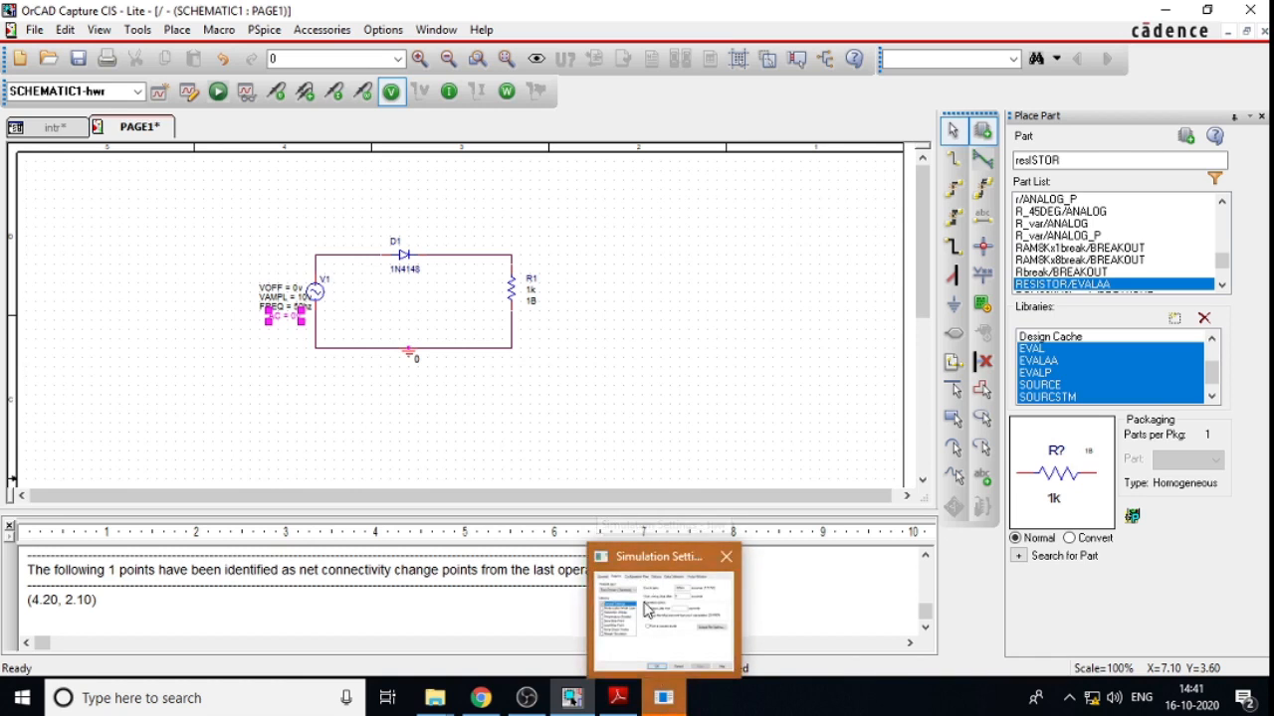
left_click(664, 701)
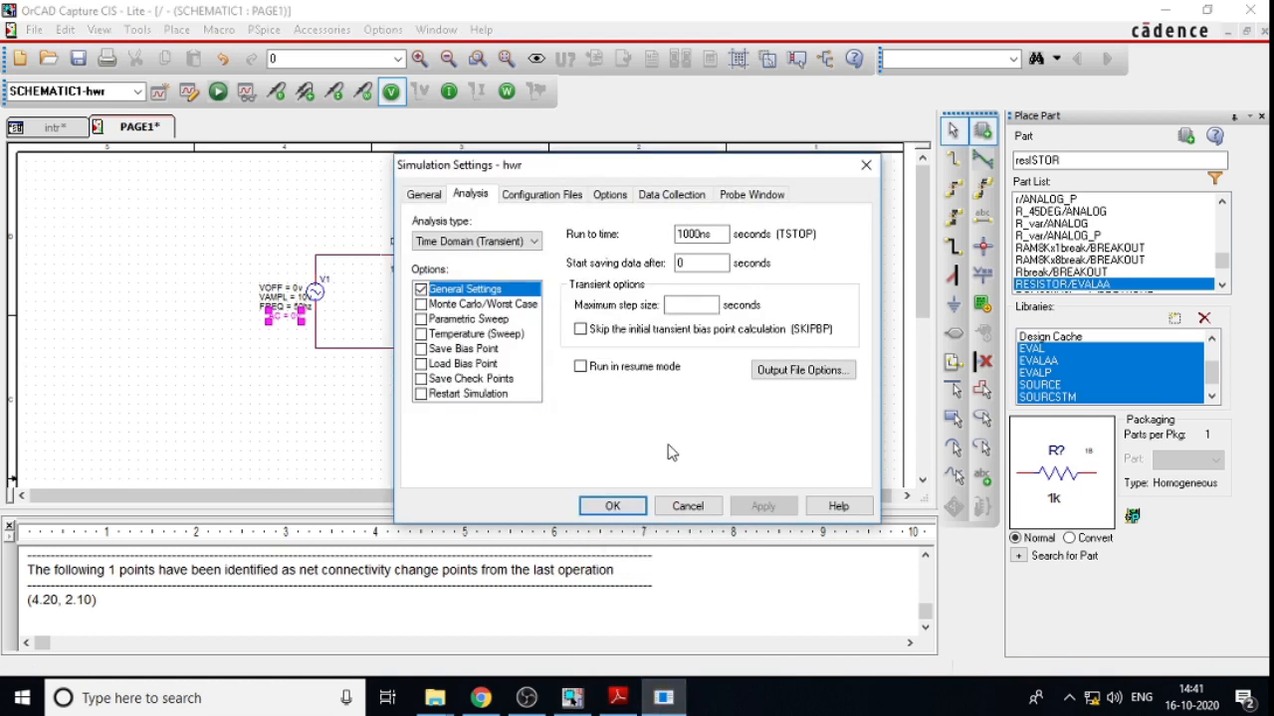
left_click_drag(609, 166, 671, 169)
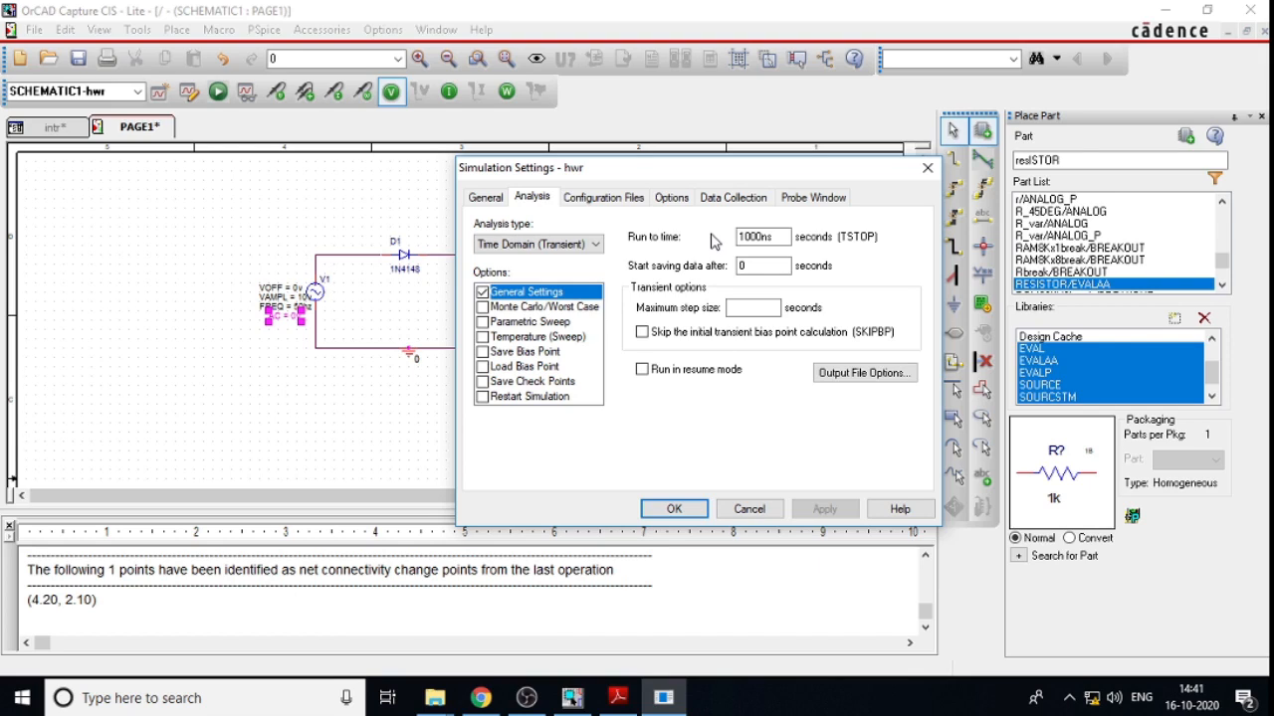
left_click(762, 236)
key("BackSpace")
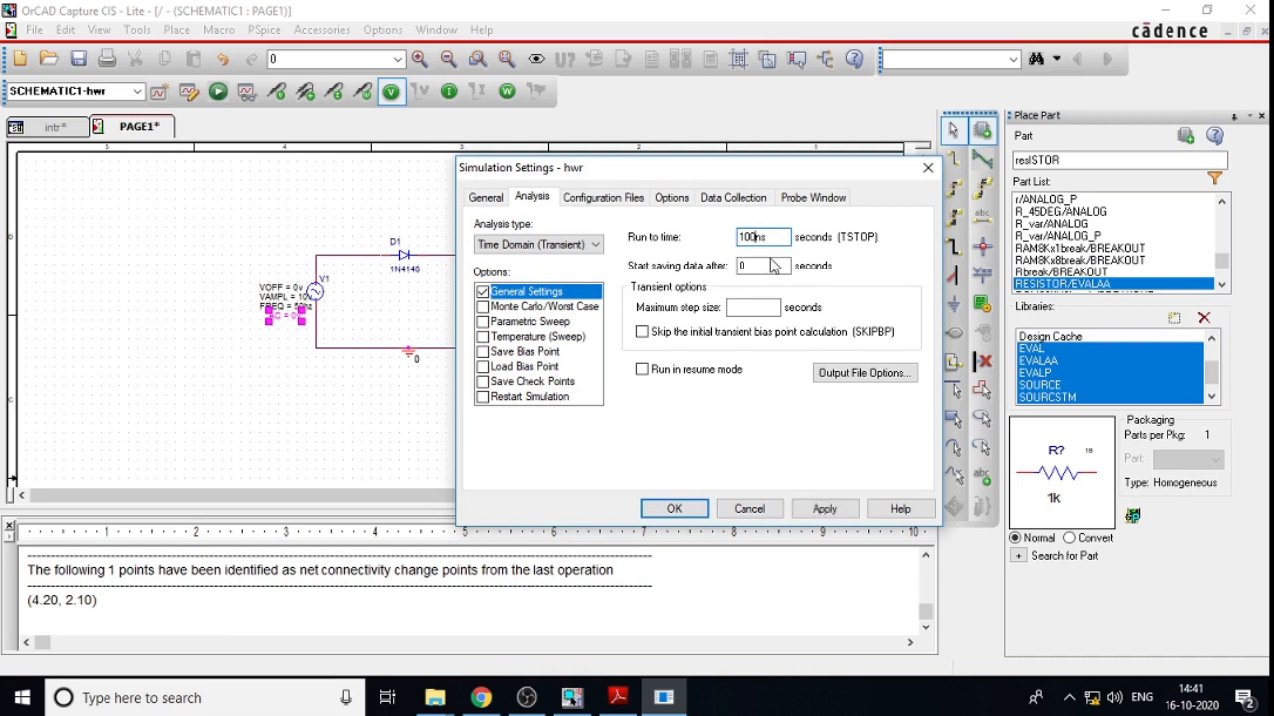
key("Delete")
type("m")
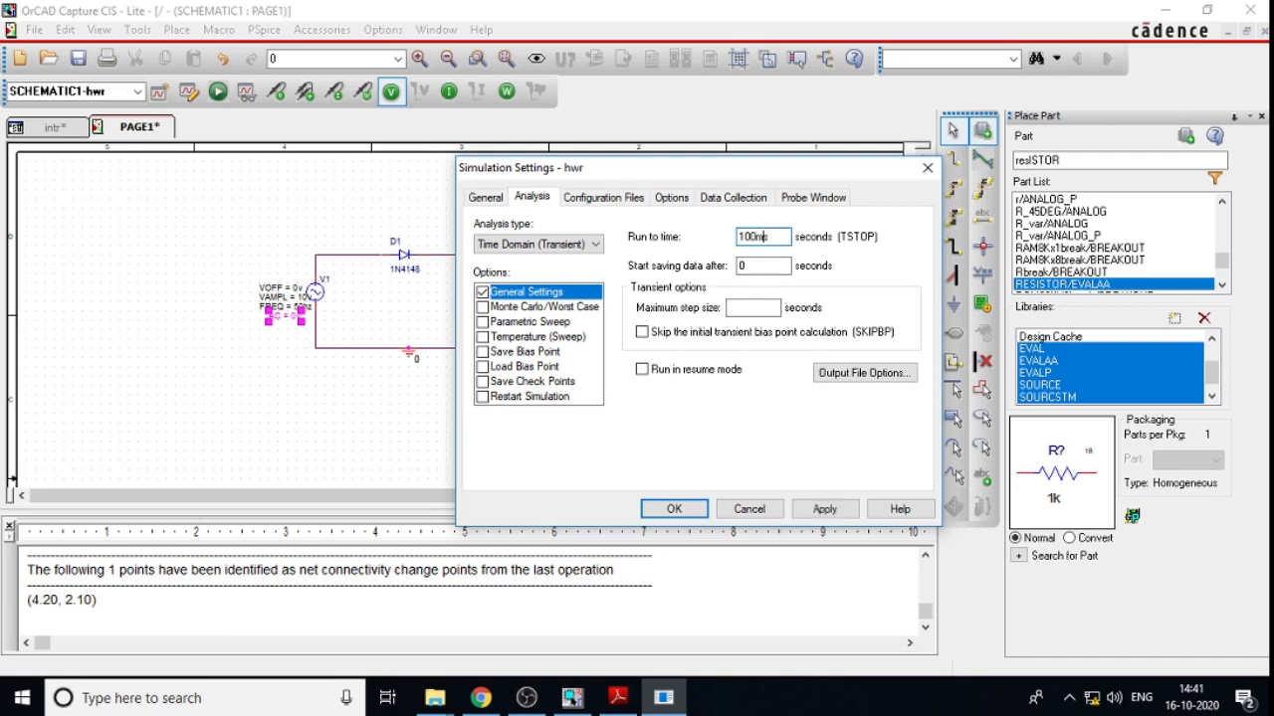
left_click(748, 307)
type("100")
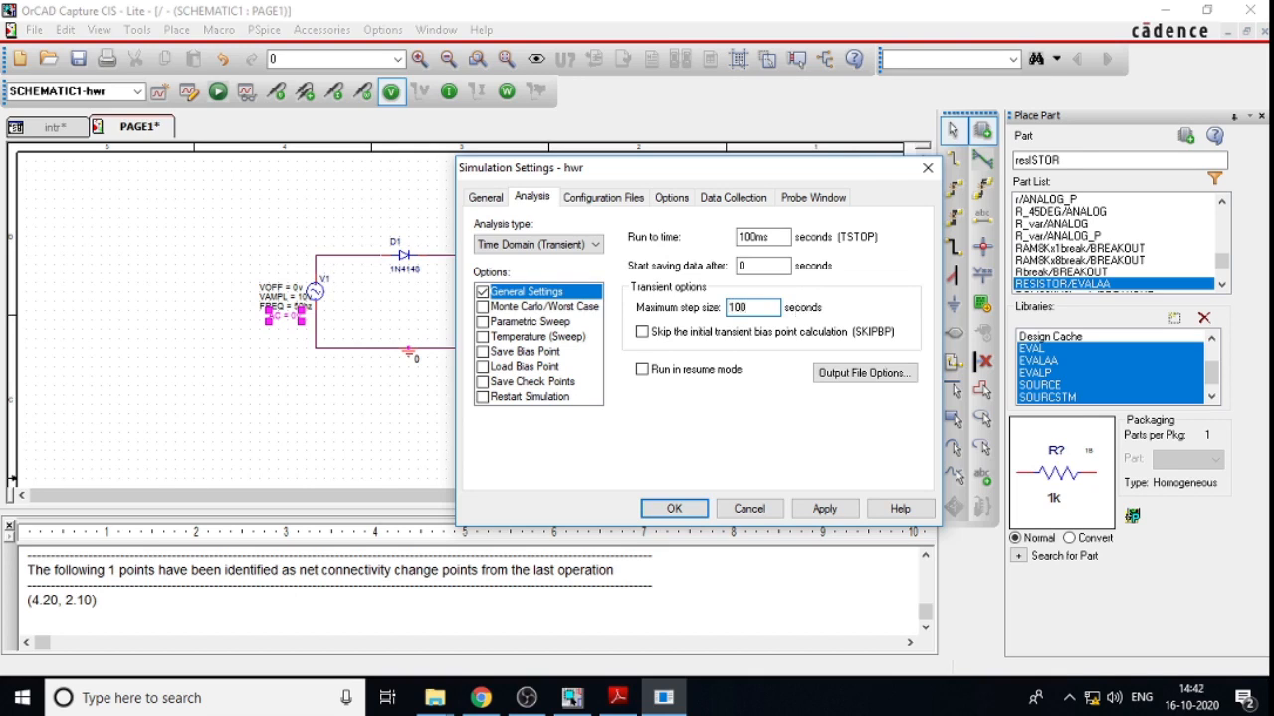
type("us")
left_click(825, 510)
left_click(666, 510)
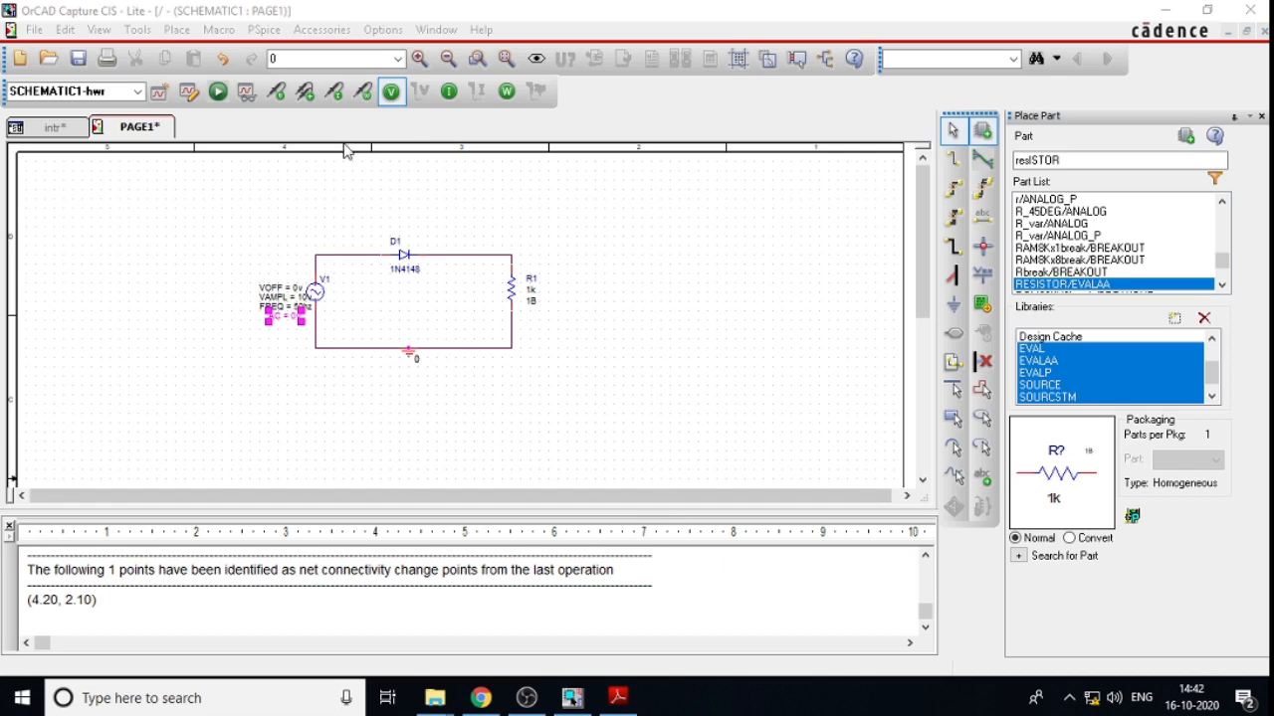
Step: Run the PSpice simulation of the hwr profile and bring up its plot window in PSpice A/D
left_click(264, 30)
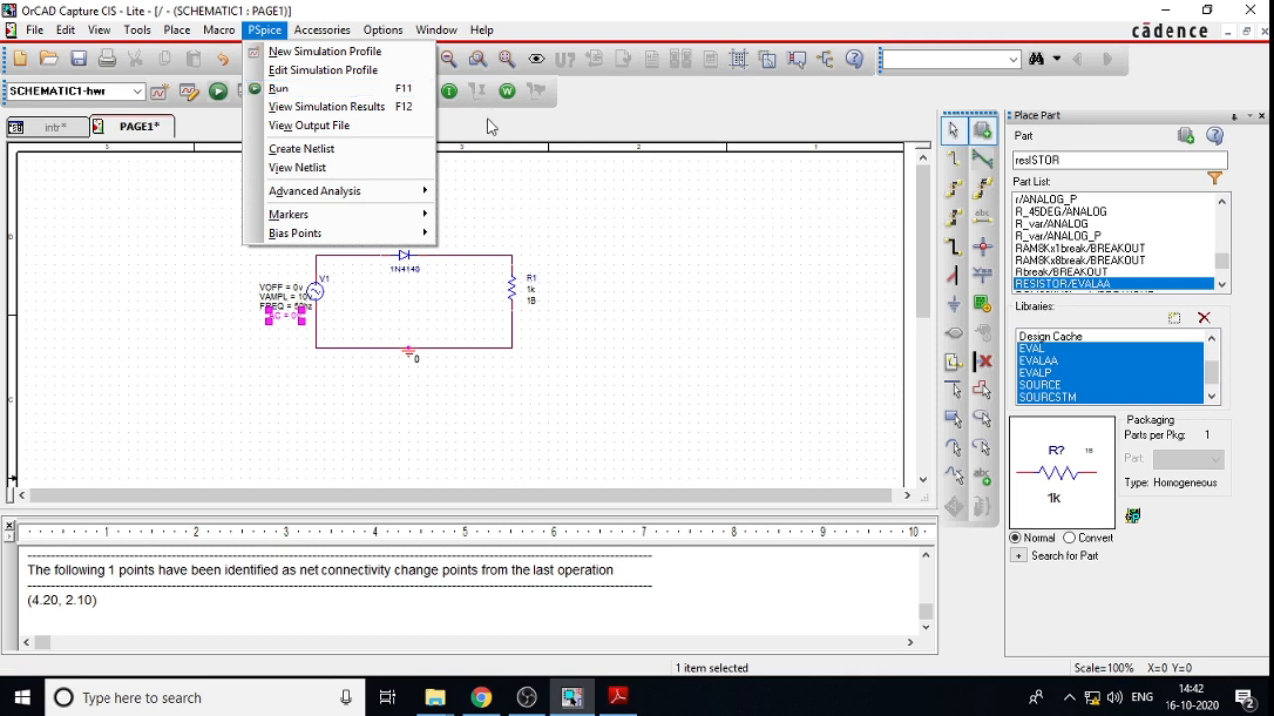
left_click(528, 187)
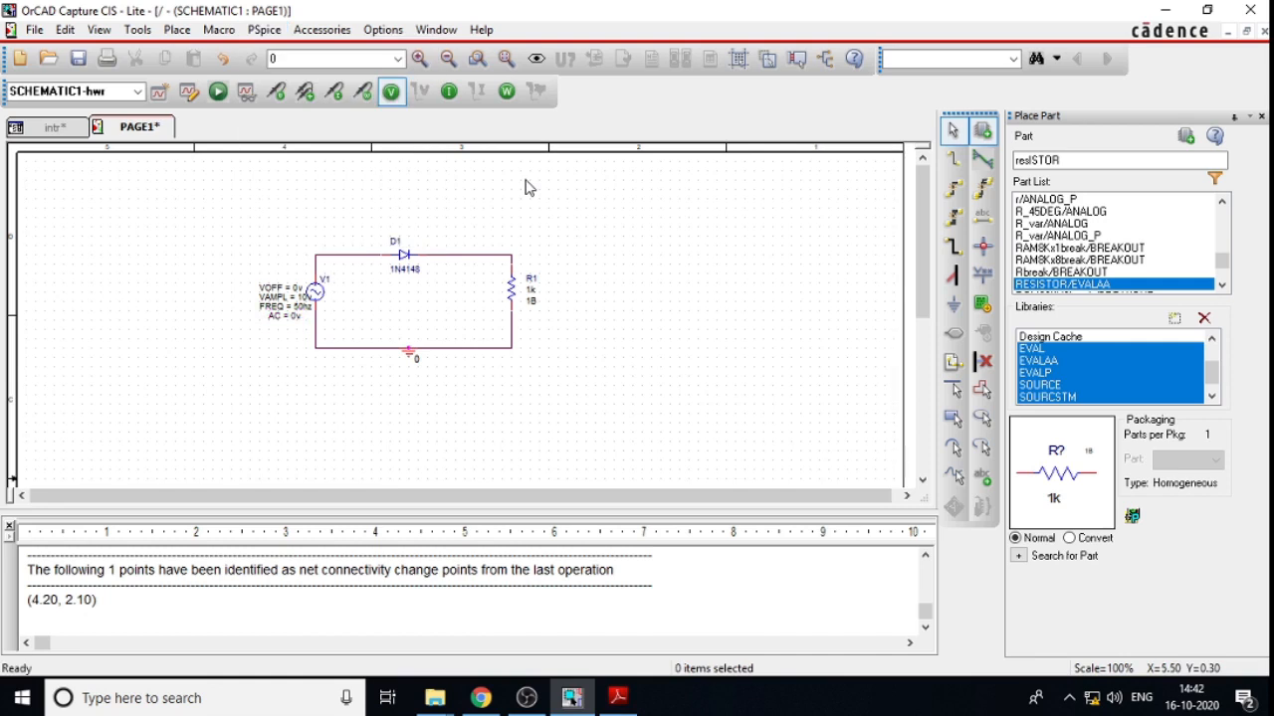
left_click(217, 94)
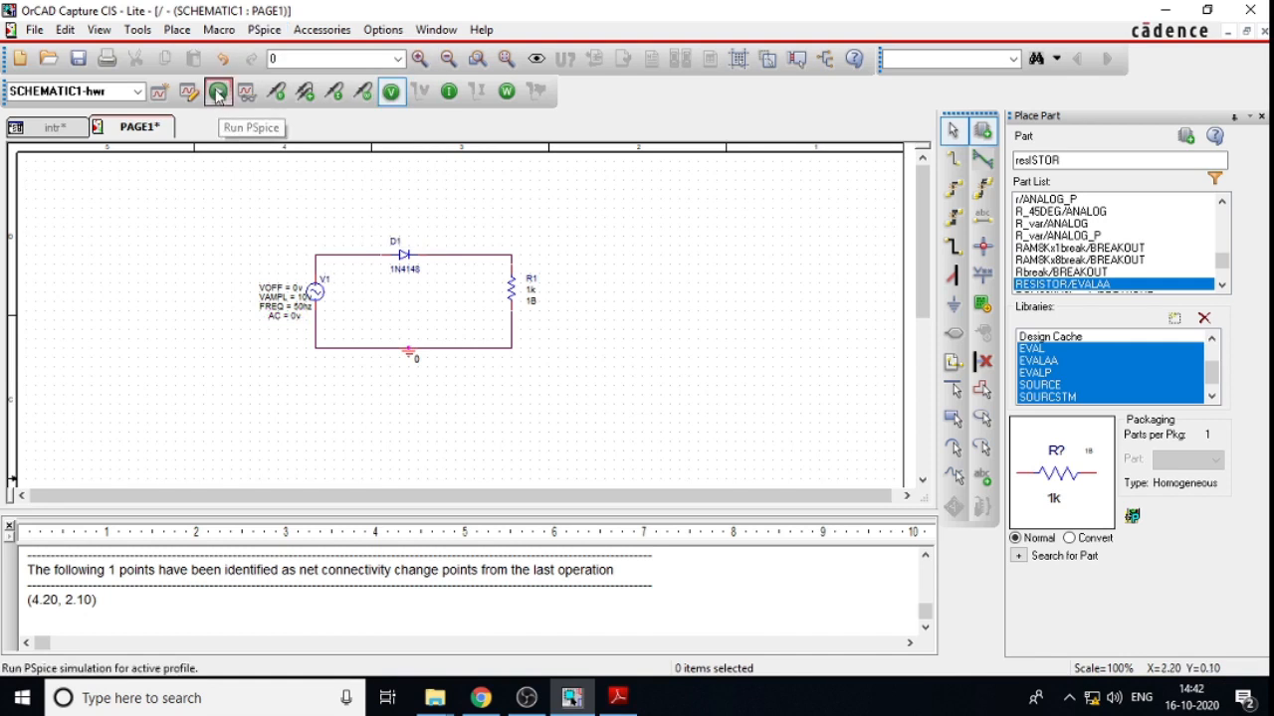
left_click(654, 374)
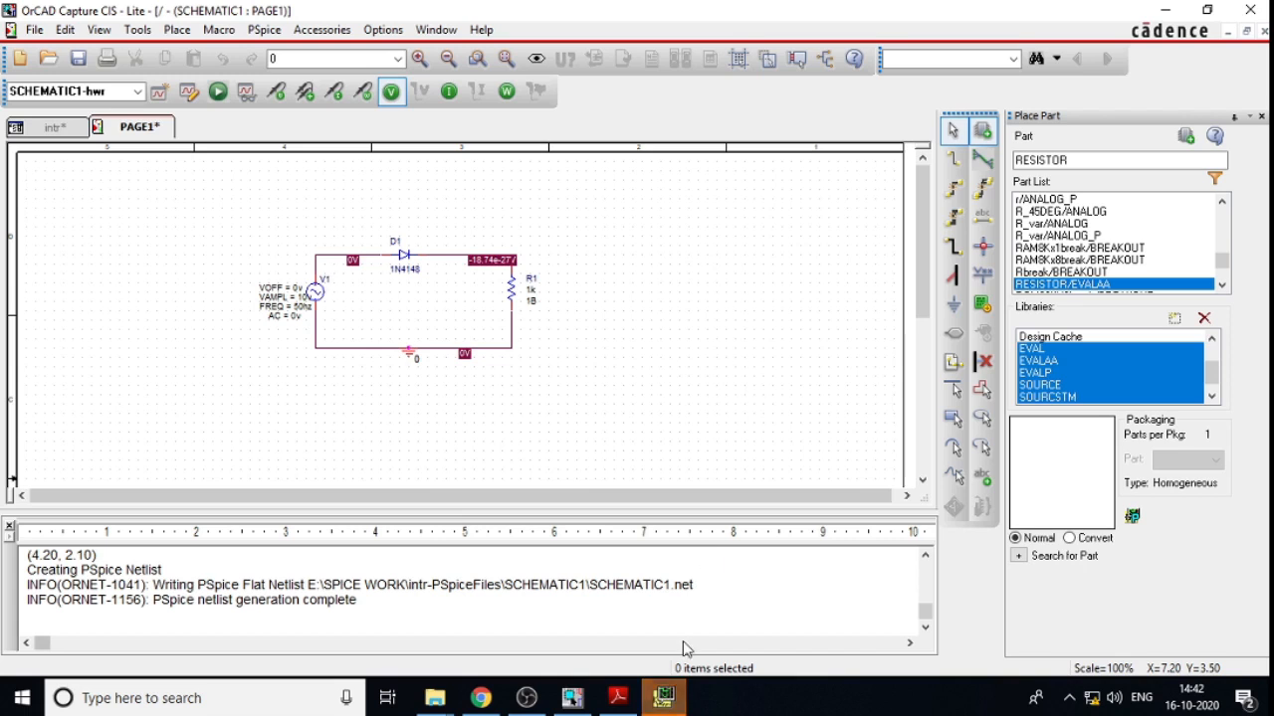
left_click(670, 701)
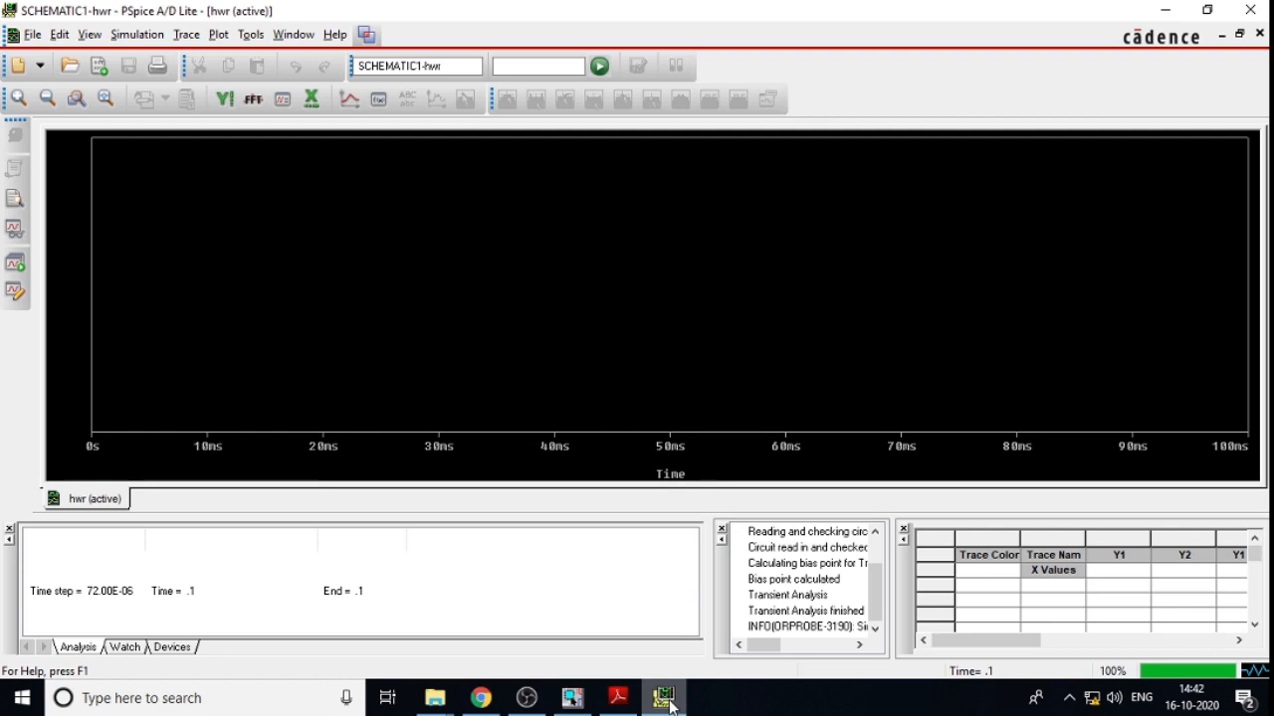
Step: Back in OrCAD Capture, place a voltage marker on the resistor's upper pin and view its waveform in PSpice A/D
left_click(585, 708)
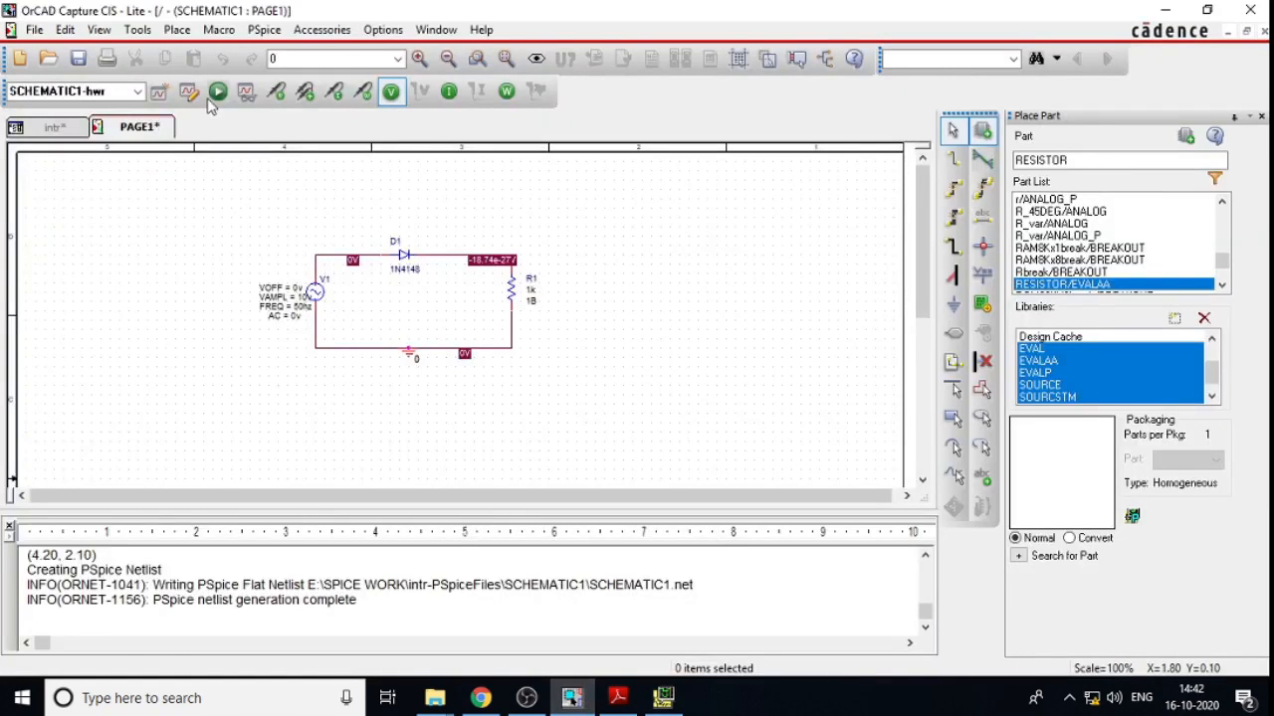
left_click(279, 93)
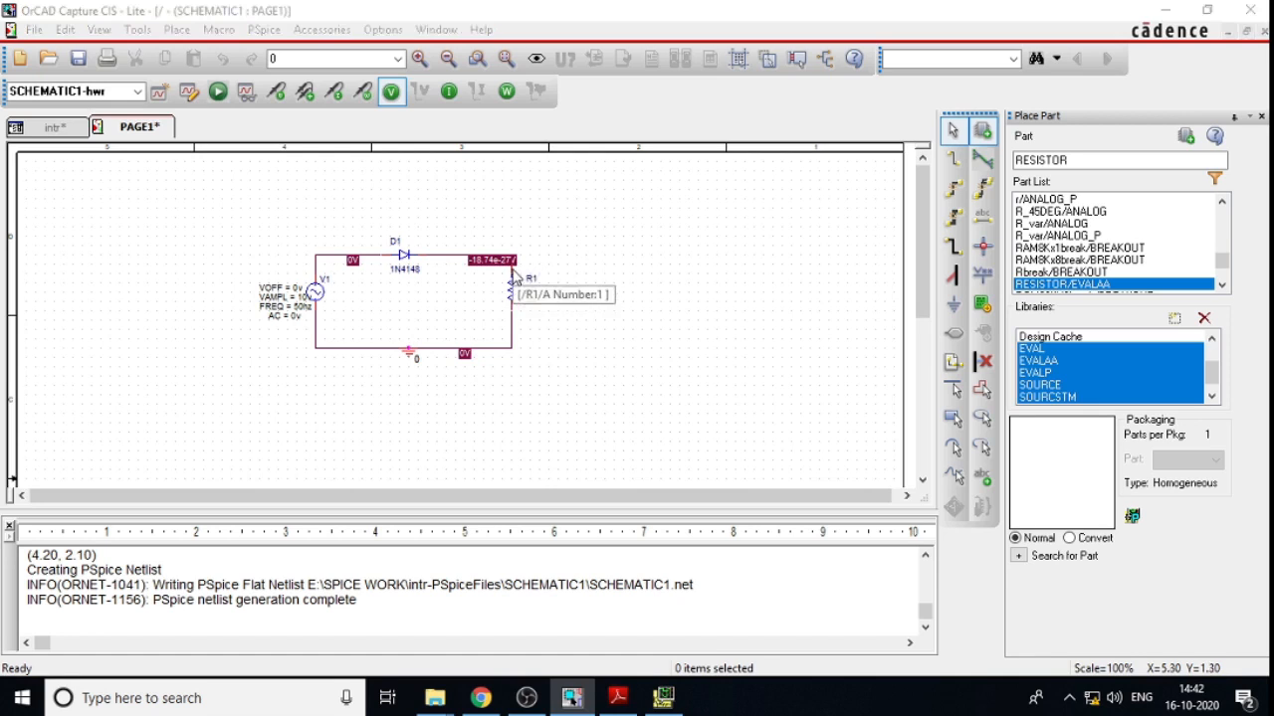
left_click(522, 283)
key("Return")
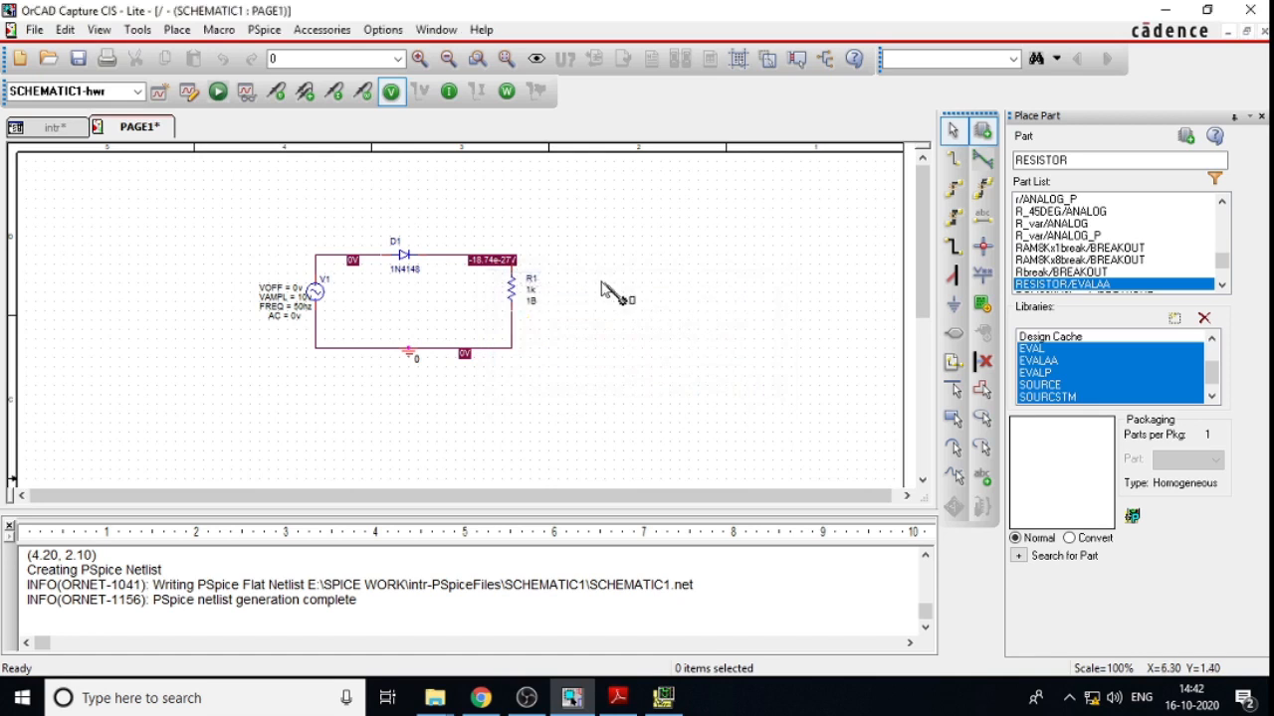
left_click(517, 268)
key("Escape")
left_click(664, 701)
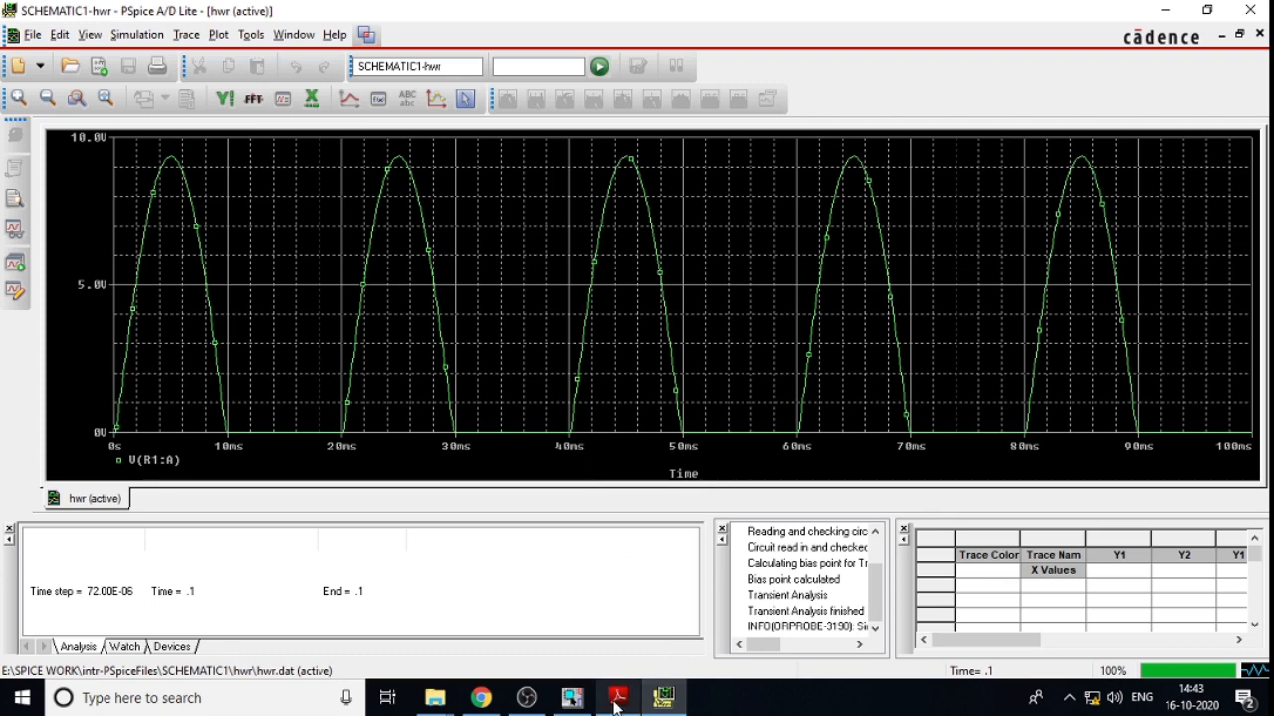
left_click(573, 697)
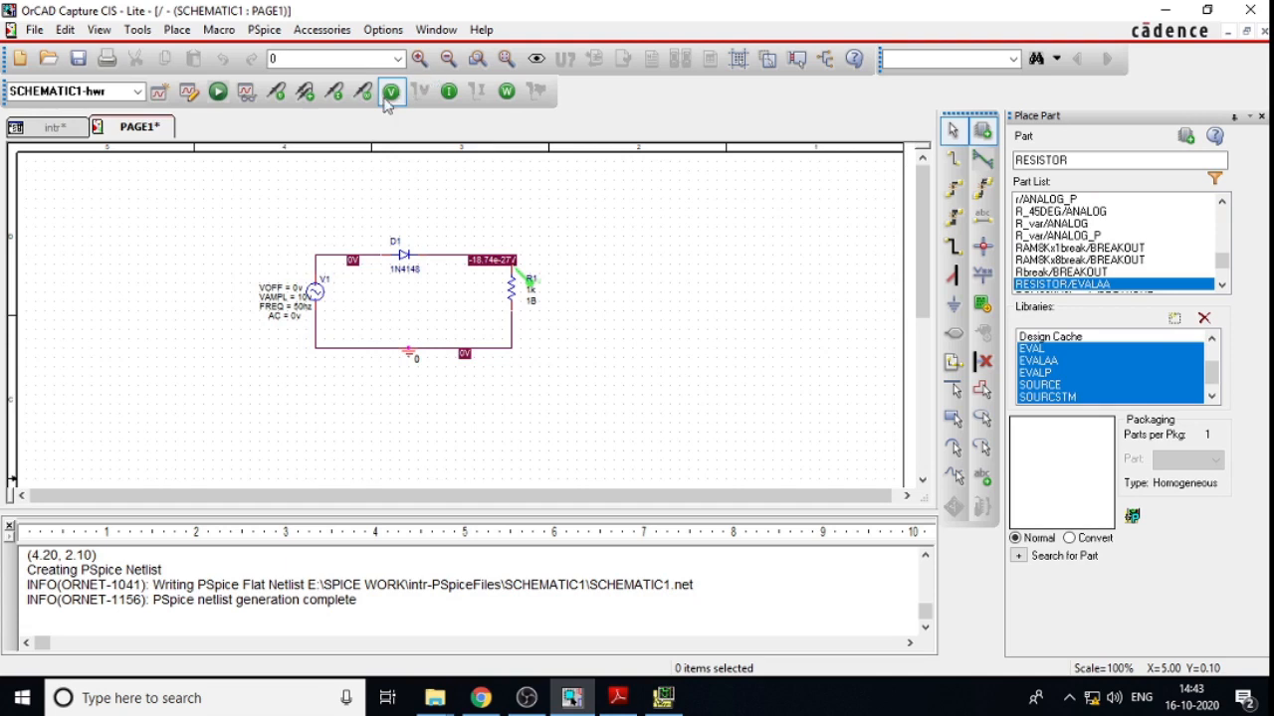
Step: Place a voltage marker on the wire above source V1 and view its waveform together with the resistor's in PSpice A/D
left_click(325, 270)
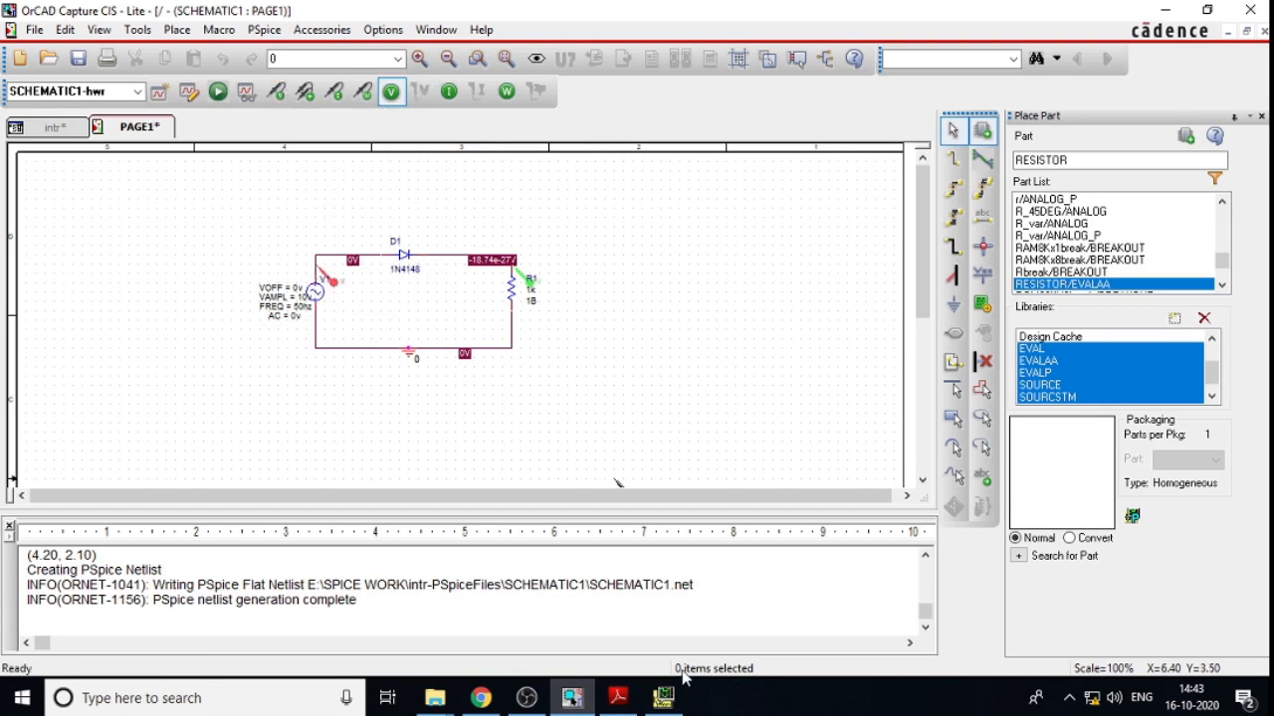
left_click(667, 700)
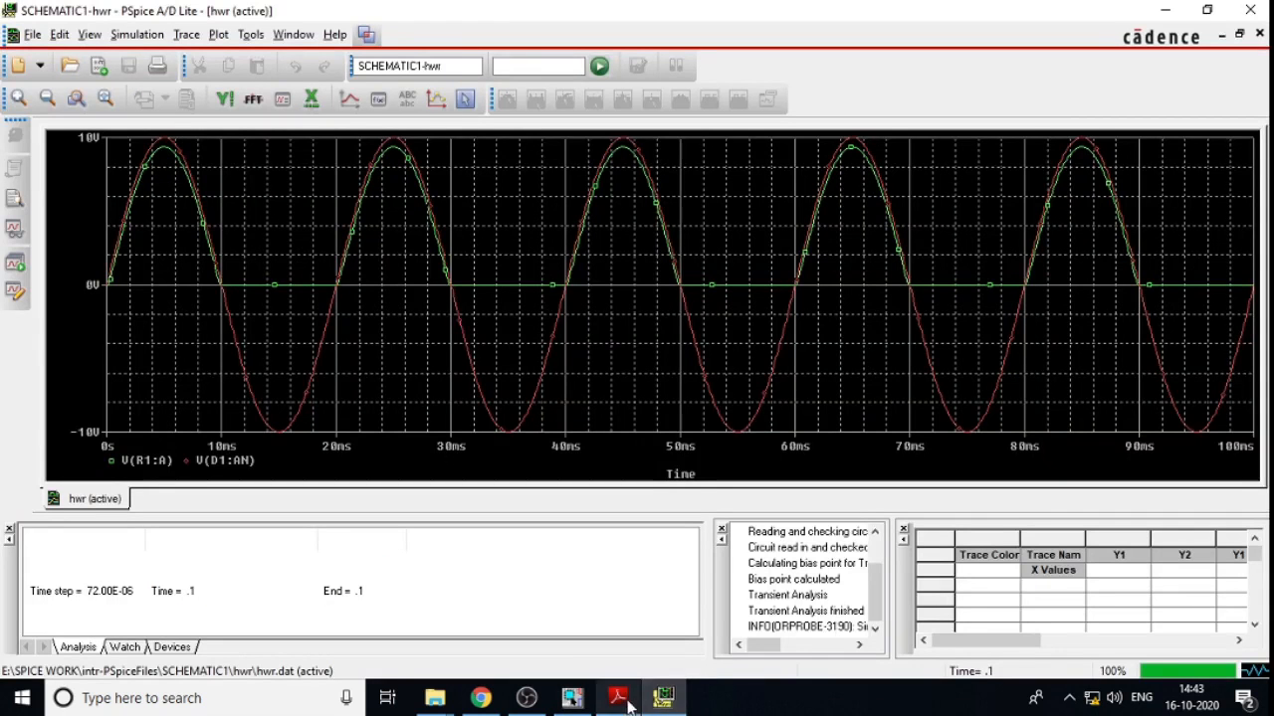
Step: Back in OrCAD Capture, delete the voltage marker at source V1
left_click(589, 707)
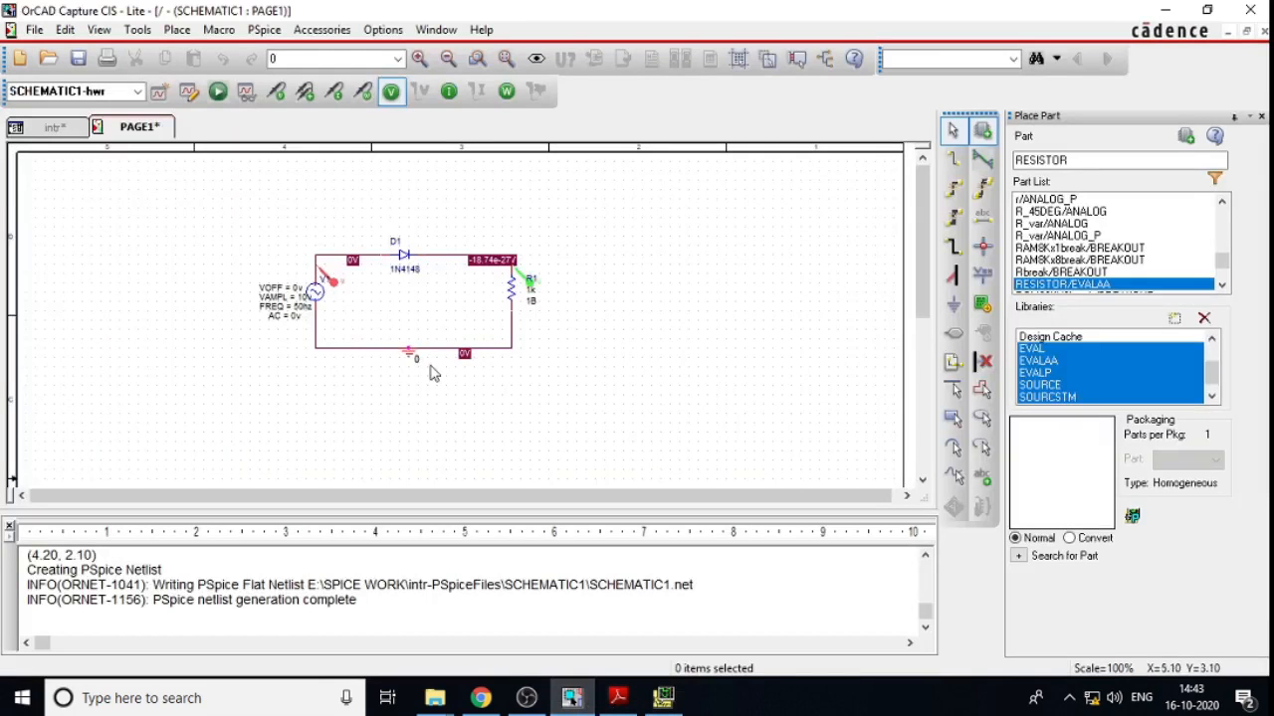
left_click(325, 280)
left_click(396, 310)
left_click(331, 280)
key("Delete")
Step: Switch to PSpice A/D and add a second, empty plot to the waveform window
left_click(665, 699)
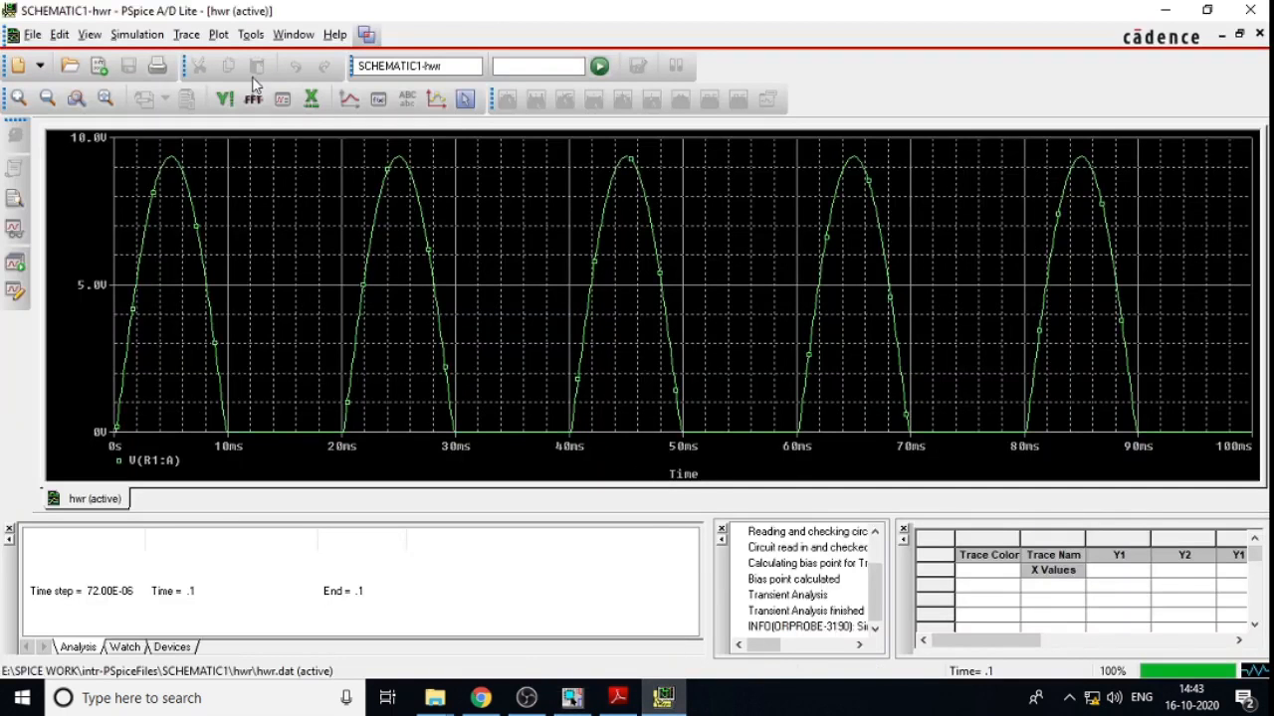
left_click(217, 34)
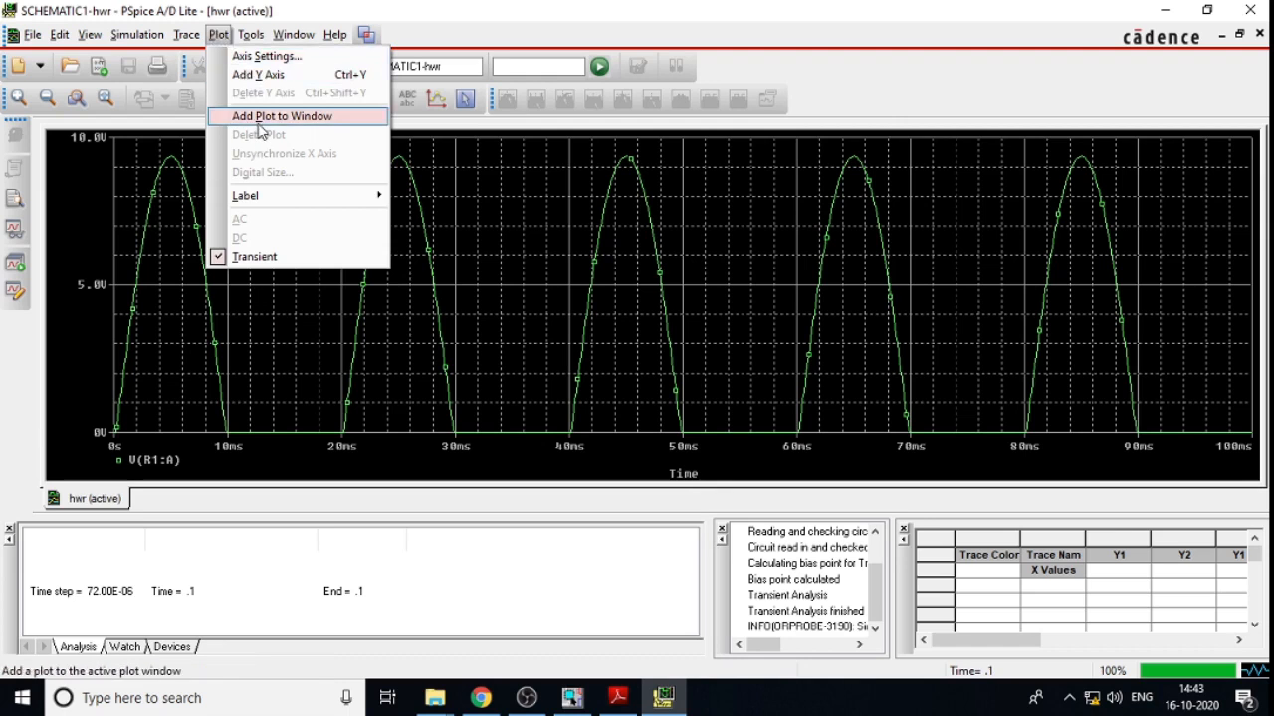
left_click(257, 117)
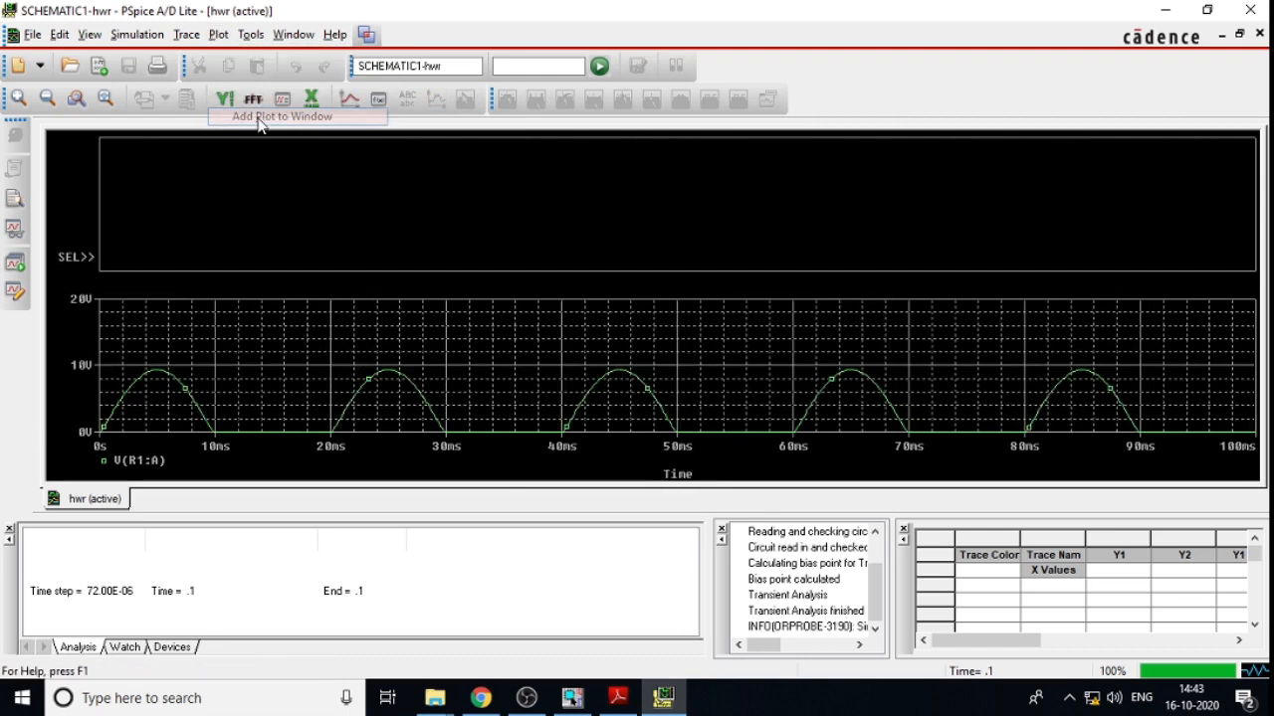
Step: In OrCAD Capture, place a voltage marker on the wire above V1, check its waveform in PSpice A/D's added plot, and return to Capture
left_click(573, 698)
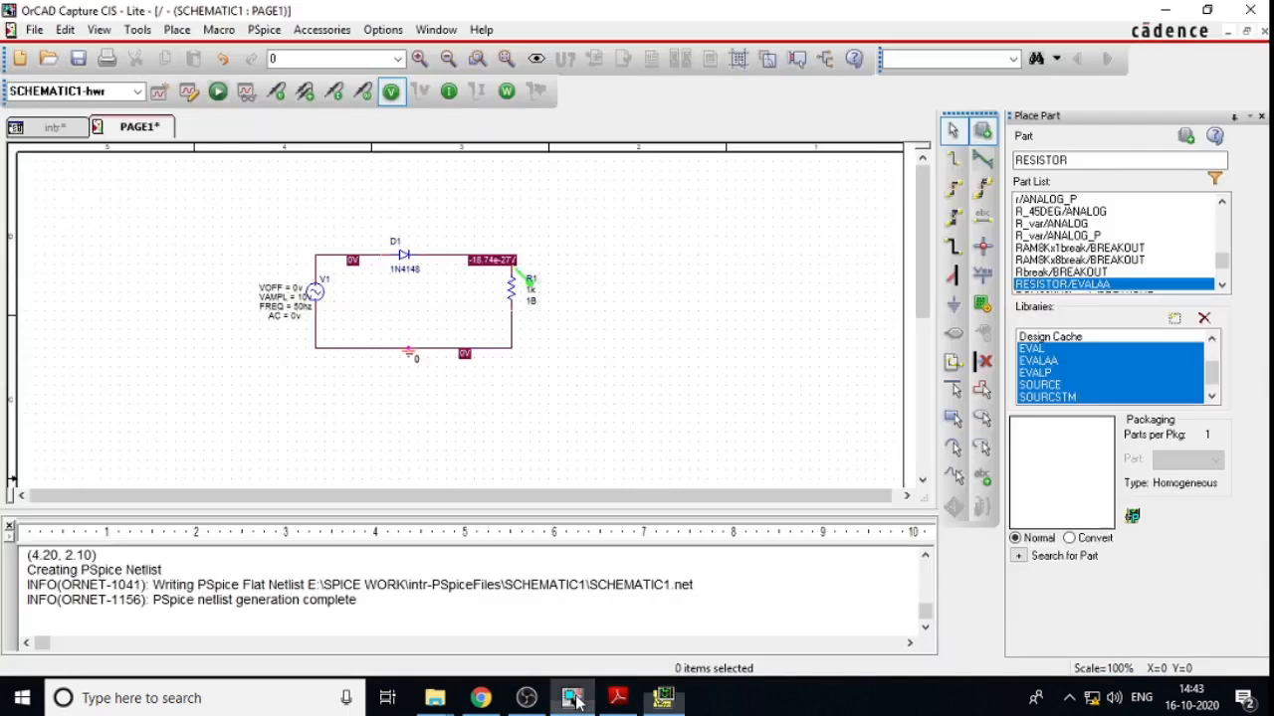
left_click(275, 91)
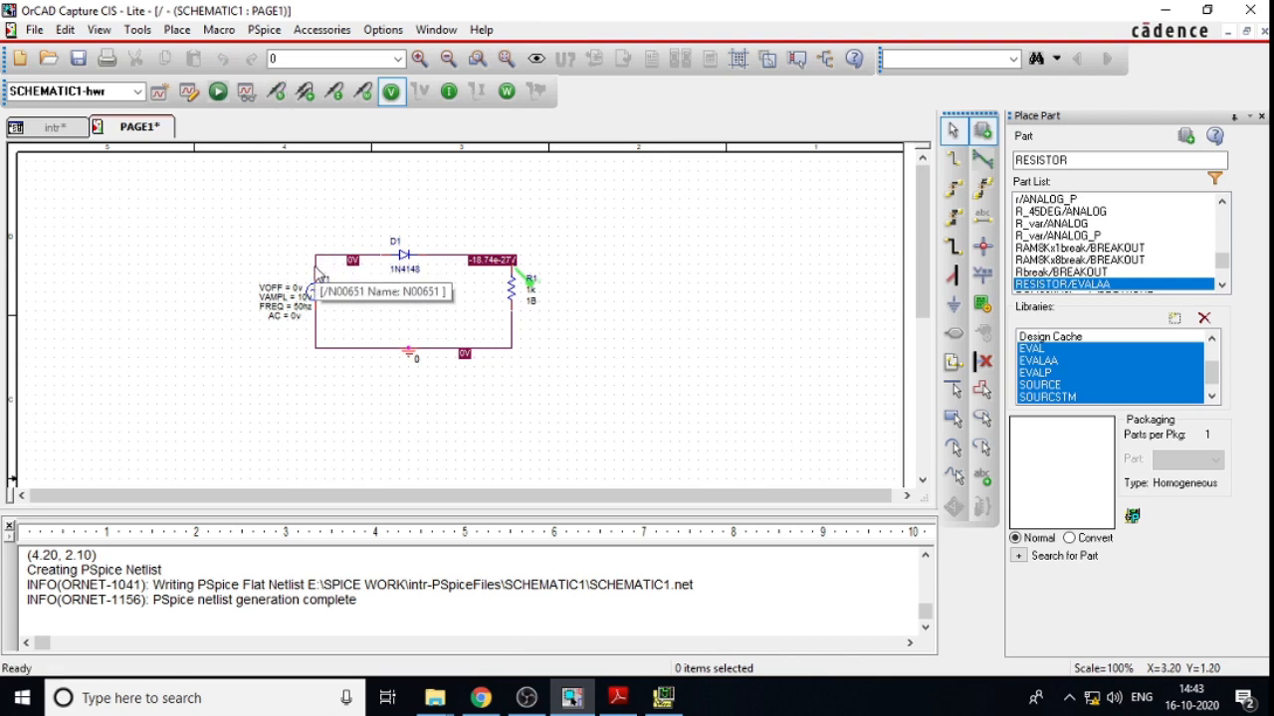
left_click(320, 271)
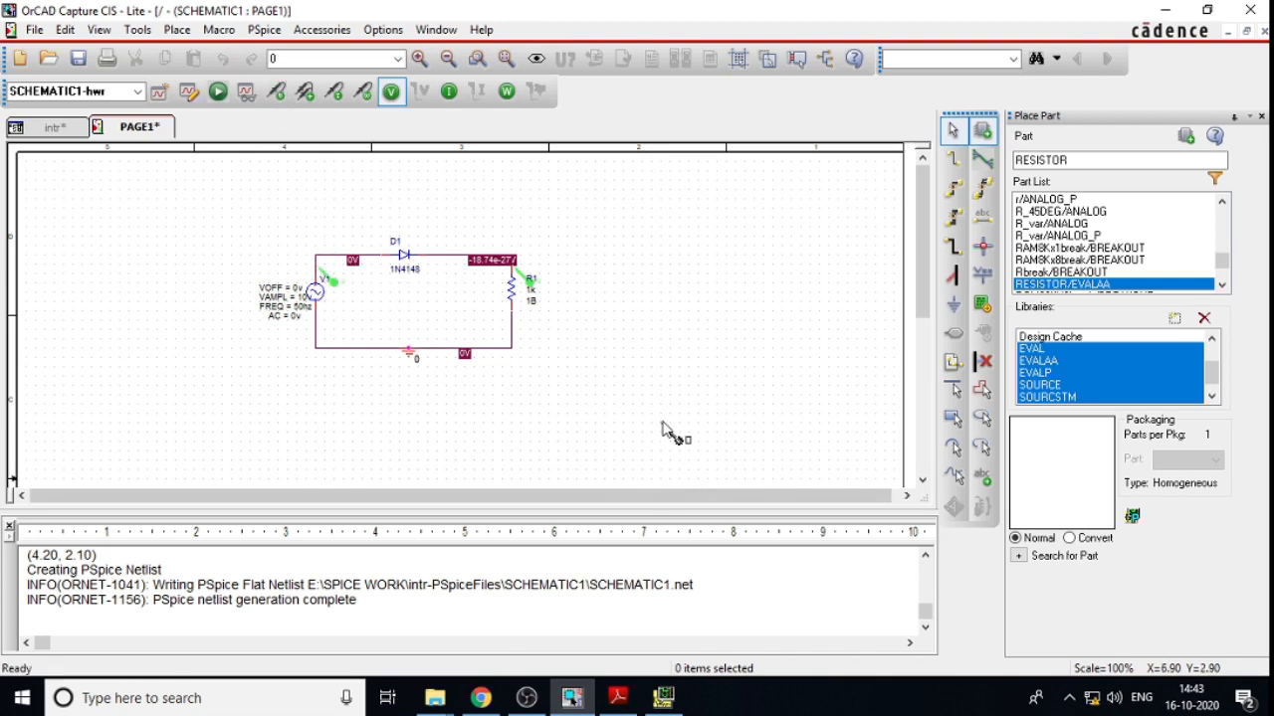
left_click(663, 698)
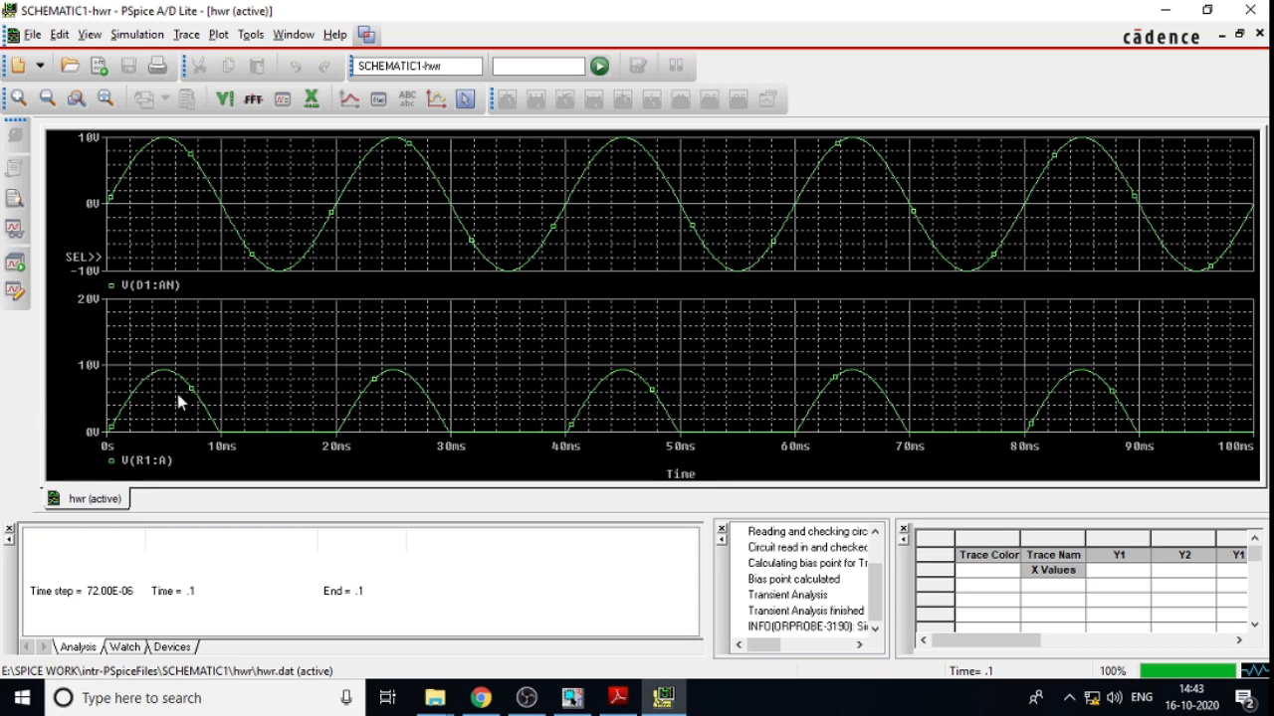
left_click(573, 698)
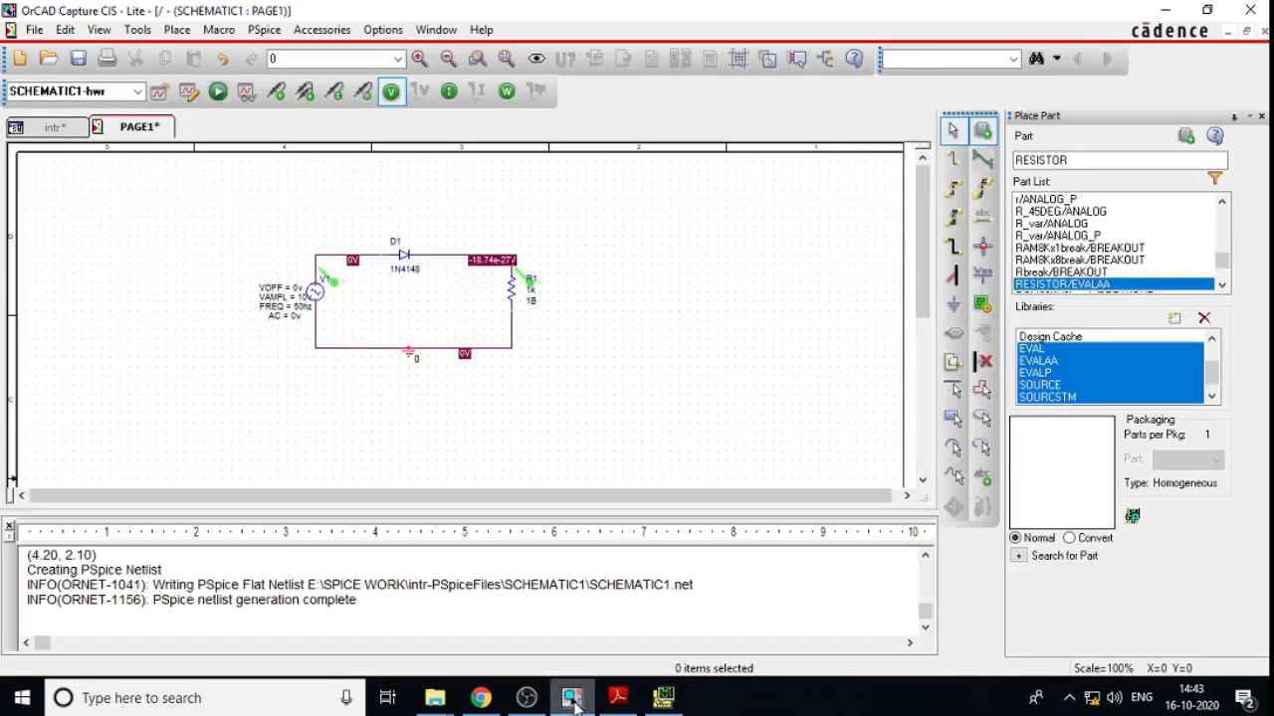